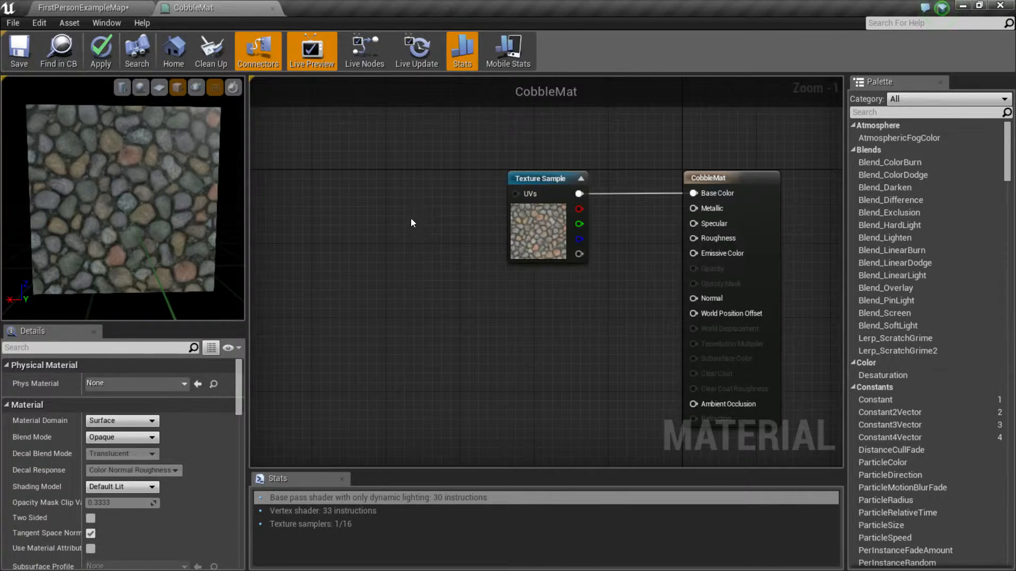
Step: Add a TexCoord node beside the Texture Sample and connect its output to the Texture Sample's UVs input
{"action": "left_click", "coordinate": [393, 187]}
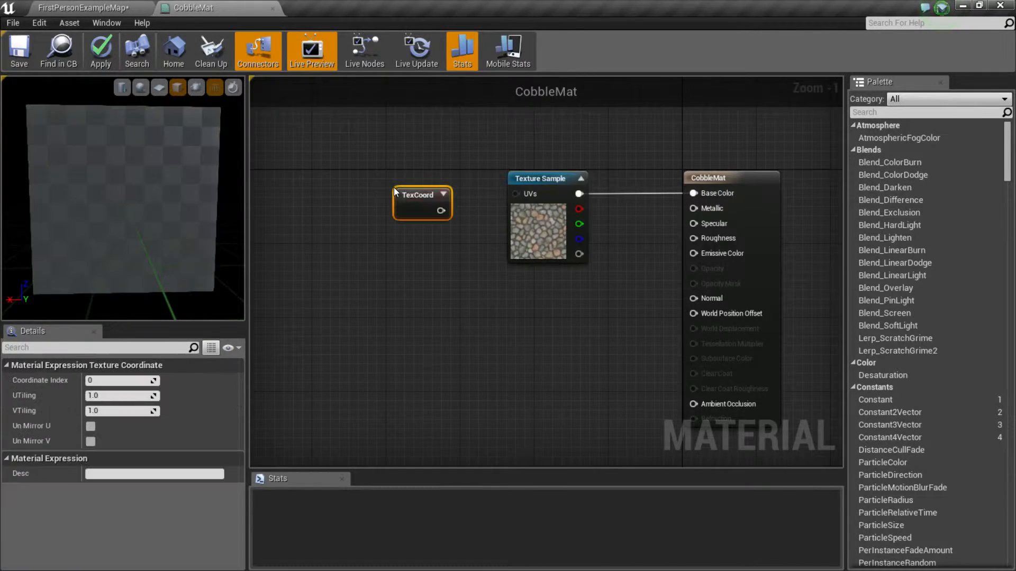
{"action": "left_click_drag", "start_coordinate": [426, 193], "coordinate": [393, 175]}
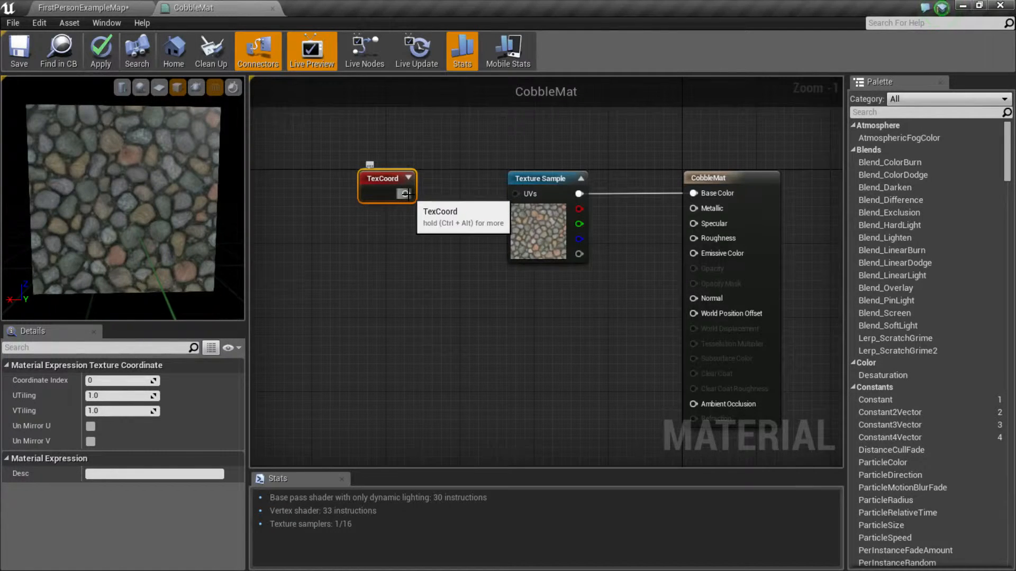
{"action": "left_click_drag", "start_coordinate": [406, 194], "coordinate": [521, 195]}
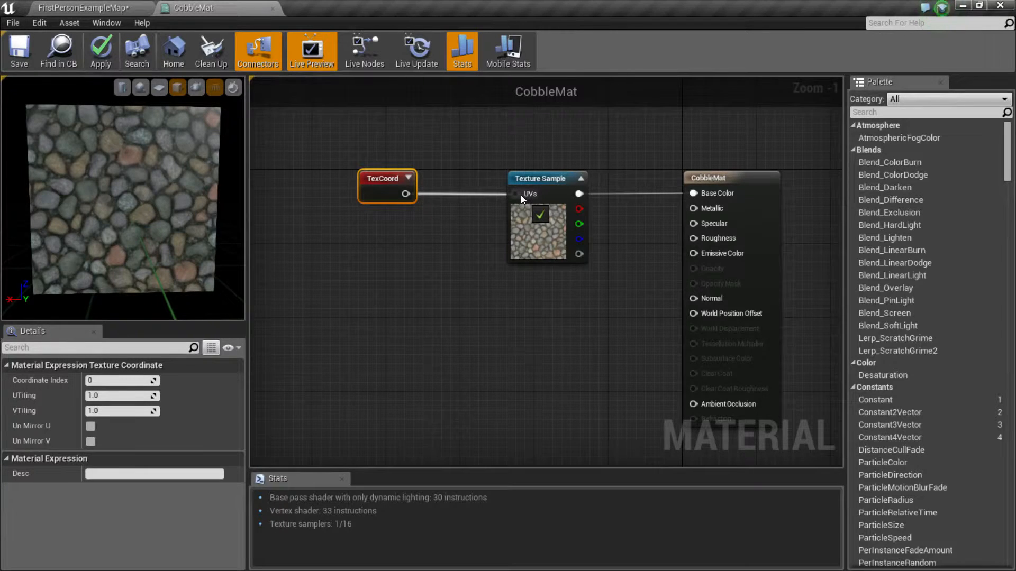
{"action": "left_click_drag", "start_coordinate": [521, 195], "coordinate": [521, 194]}
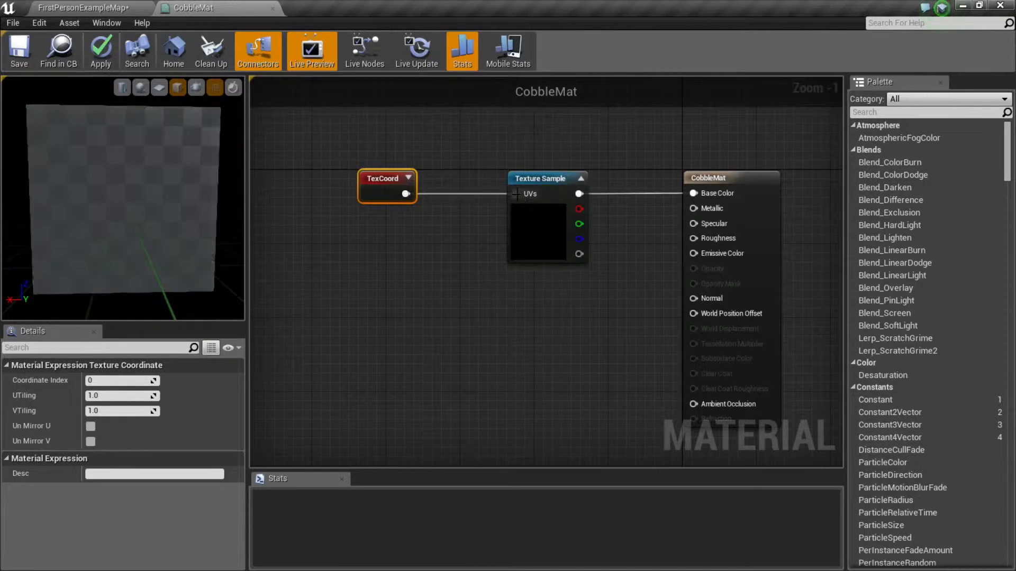
{"action": "left_click_drag", "start_coordinate": [163, 207], "coordinate": [116, 205]}
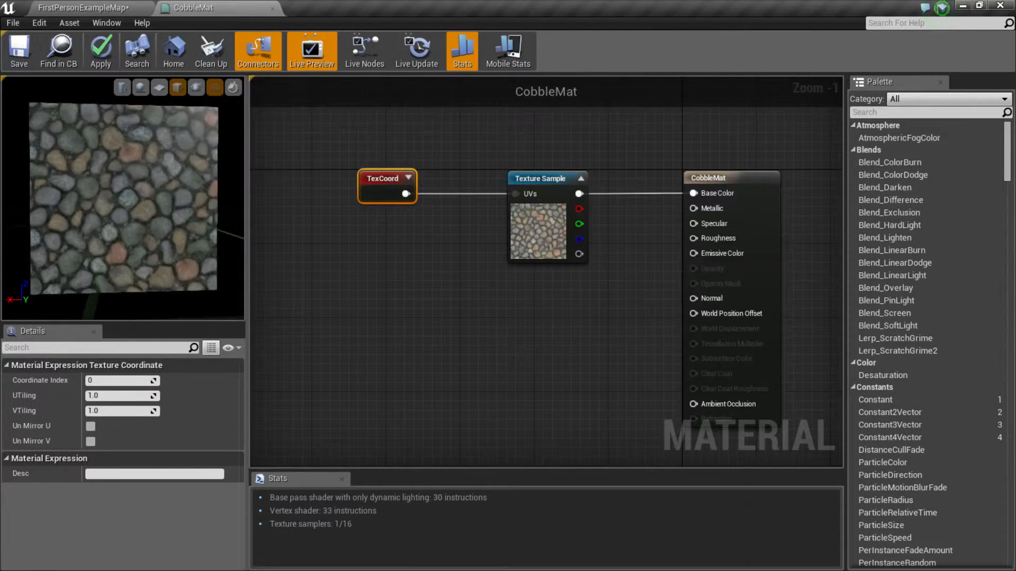
Step: Set the TexCoord node's UTiling and VTiling to 5 and inspect the denser cobble pattern in the preview
{"action": "left_click", "coordinate": [111, 398]}
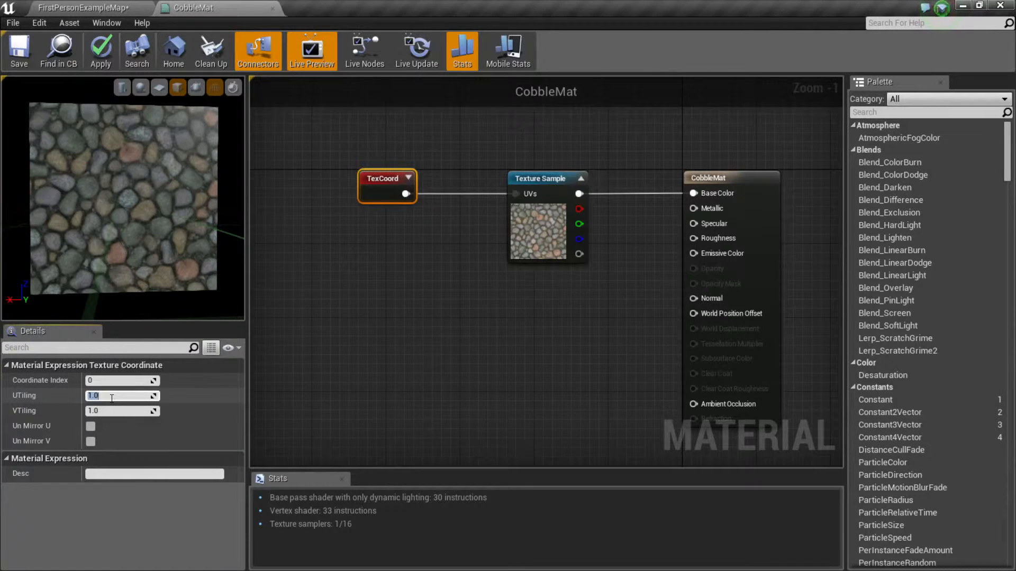
{"action": "type", "text": "5"}
{"action": "key", "text": "Return"}
{"action": "key", "text": "Tab"}
{"action": "type", "text": "5"}
{"action": "key", "text": "Return"}
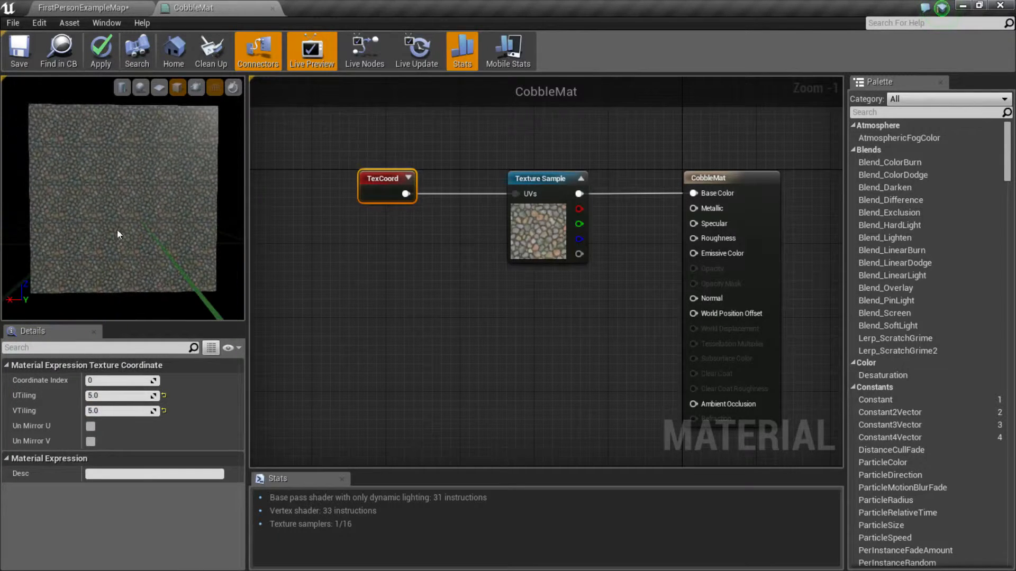
{"action": "left_click_drag", "start_coordinate": [210, 168], "coordinate": [84, 192]}
{"action": "left_click_drag", "start_coordinate": [149, 189], "coordinate": [154, 339]}
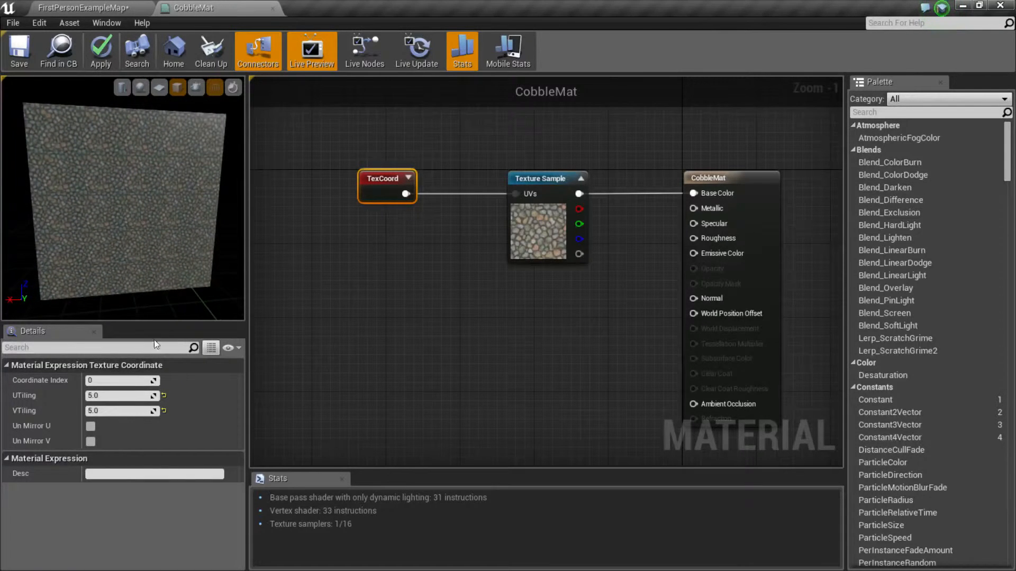
Step: Set the TexCoord node's UTiling and VTiling back to 1
{"action": "left_click", "coordinate": [125, 396]}
{"action": "type", "text": "1"}
{"action": "key", "text": "Tab"}
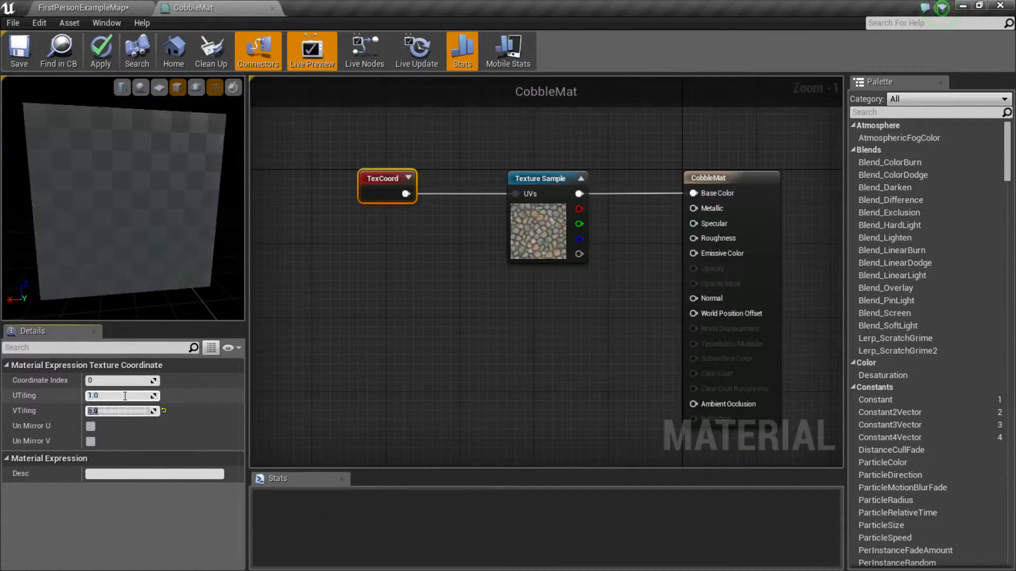
{"action": "type", "text": "1"}
{"action": "key", "text": "Return"}
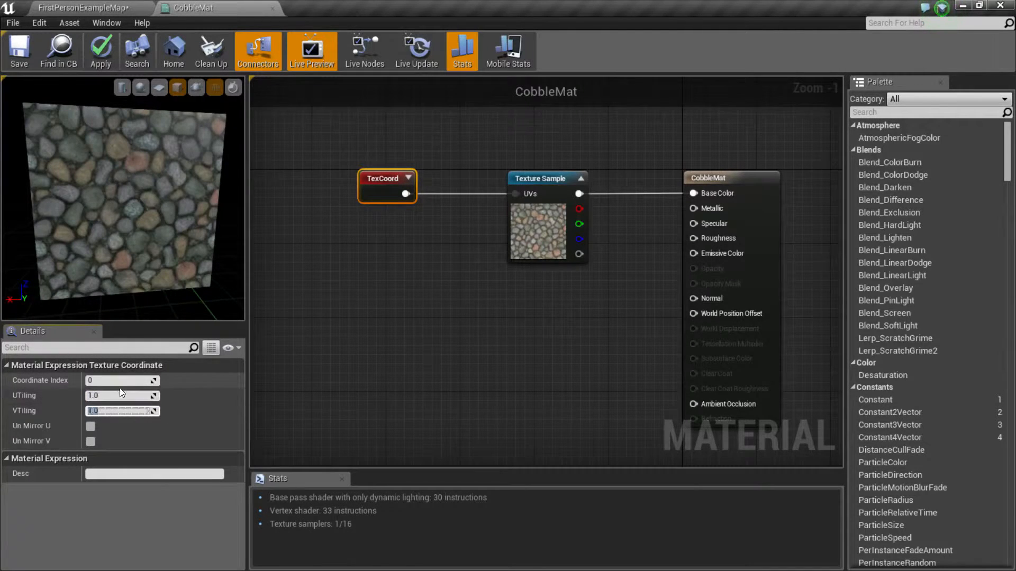
Step: Set the TexCoord node's UTiling and VTiling to 0.5 and inspect the enlarged stones in the preview
{"action": "left_click", "coordinate": [117, 396]}
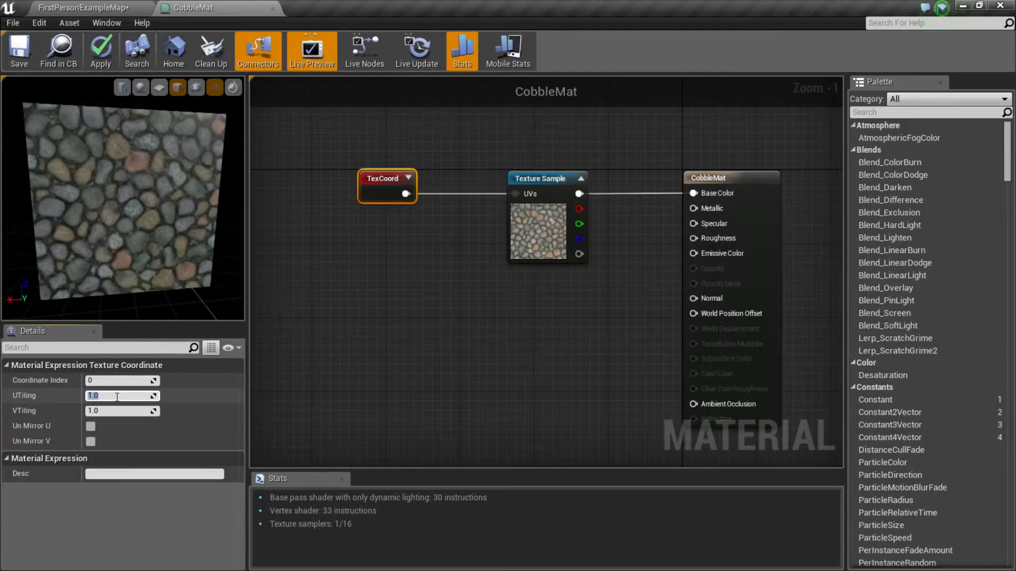
{"action": "type", "text": "0.5"}
{"action": "key", "text": "Tab"}
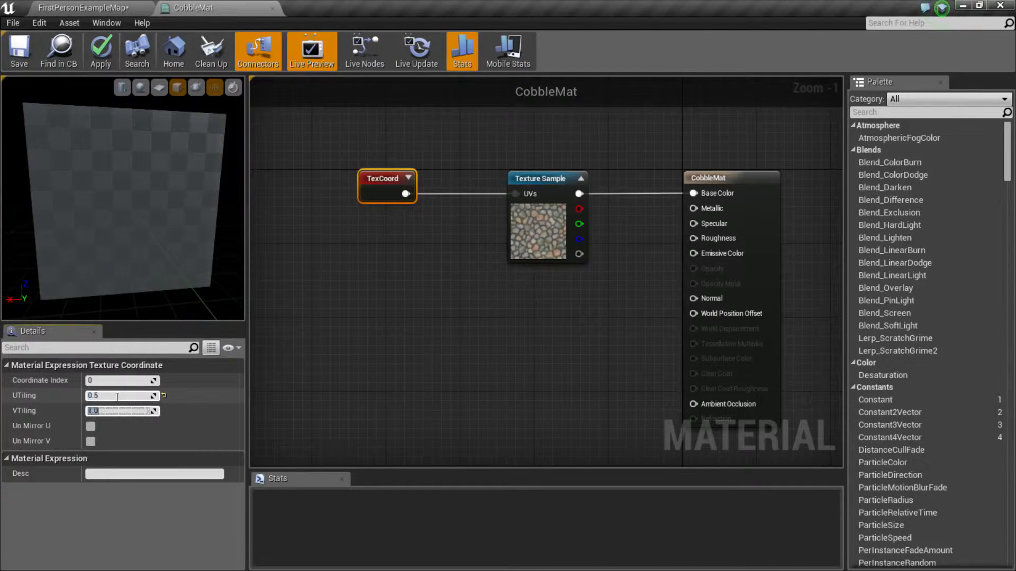
{"action": "type", "text": "0.5"}
{"action": "key", "text": "Return"}
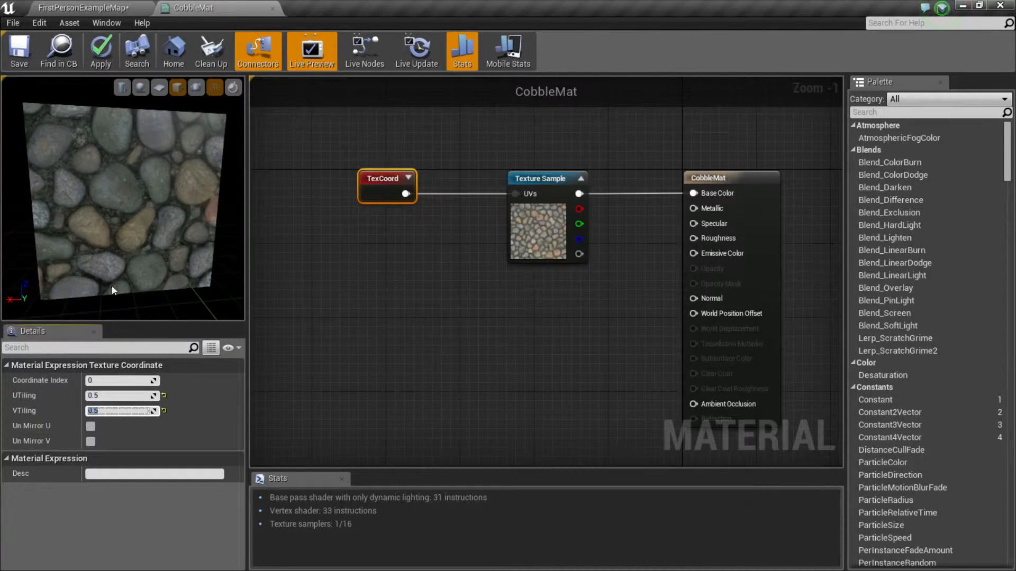
{"action": "left_click_drag", "start_coordinate": [152, 245], "coordinate": [166, 245]}
{"action": "mouse_move", "coordinate": [152, 245]}
{"action": "right_mouse_down"}
{"action": "mouse_move", "coordinate": [152, 185]}
{"action": "mouse_move", "coordinate": [152, 238]}
{"action": "right_mouse_up"}
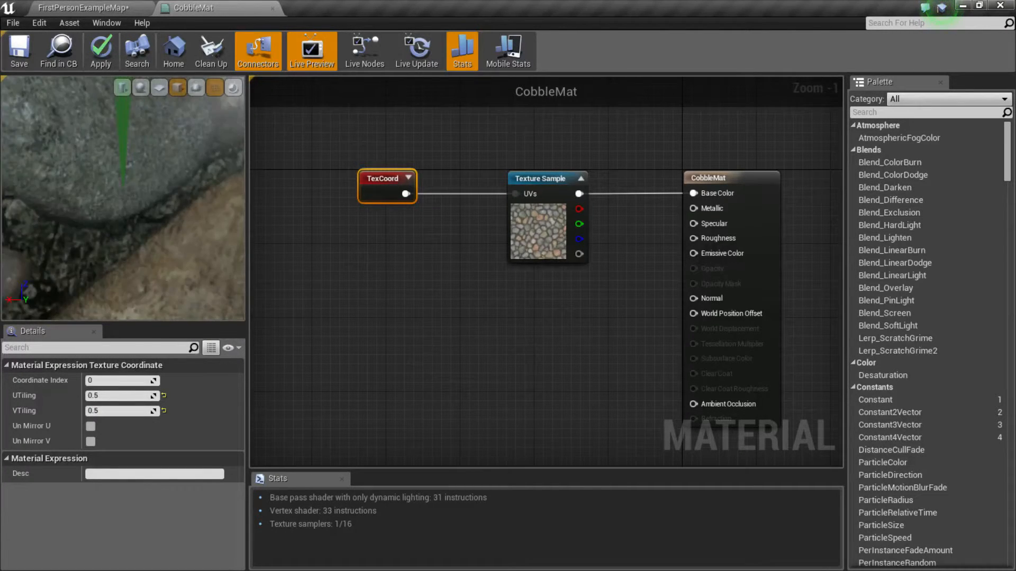
{"action": "mouse_move", "coordinate": [143, 233]}
{"action": "left_mouse_down"}
{"action": "mouse_move", "coordinate": [143, 288]}
{"action": "mouse_move", "coordinate": [142, 233]}
{"action": "left_mouse_up"}
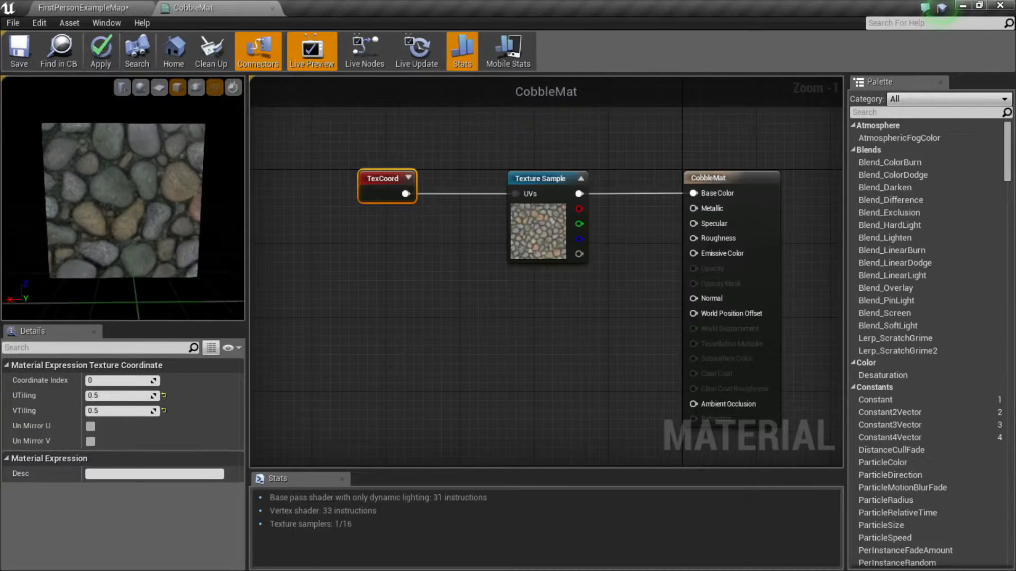
Step: Restore both tiling values of the TexCoord node, UTiling and VTiling, to 1
{"action": "left_click", "coordinate": [114, 396]}
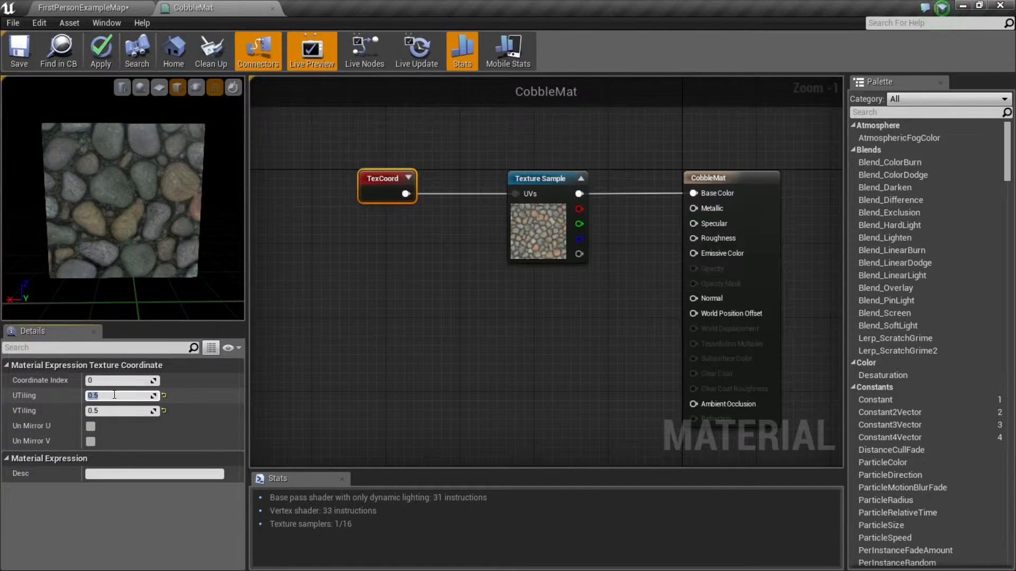
{"action": "type", "text": "1"}
{"action": "key", "text": "Tab"}
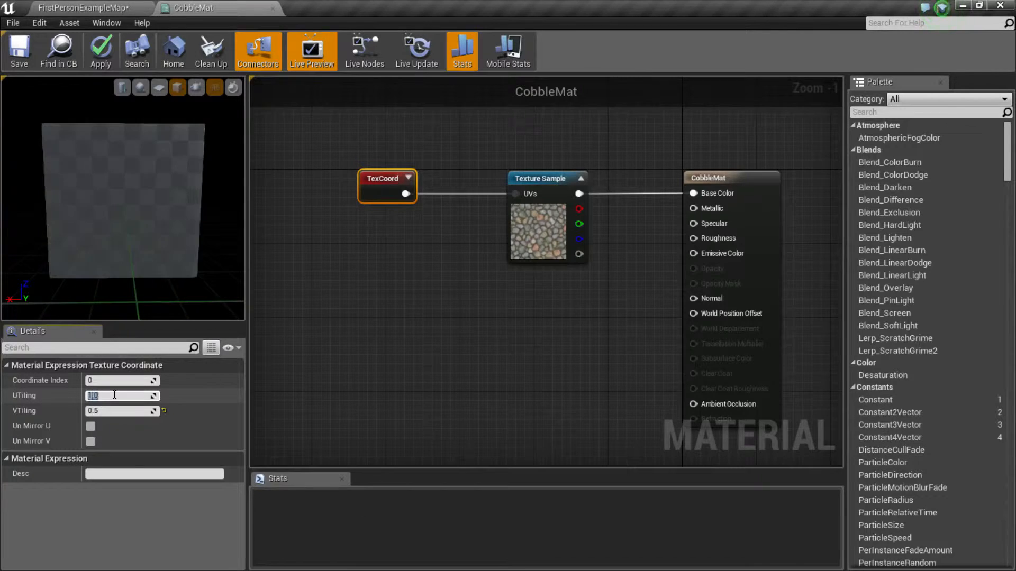
{"action": "type", "text": "1"}
{"action": "key", "text": "Return"}
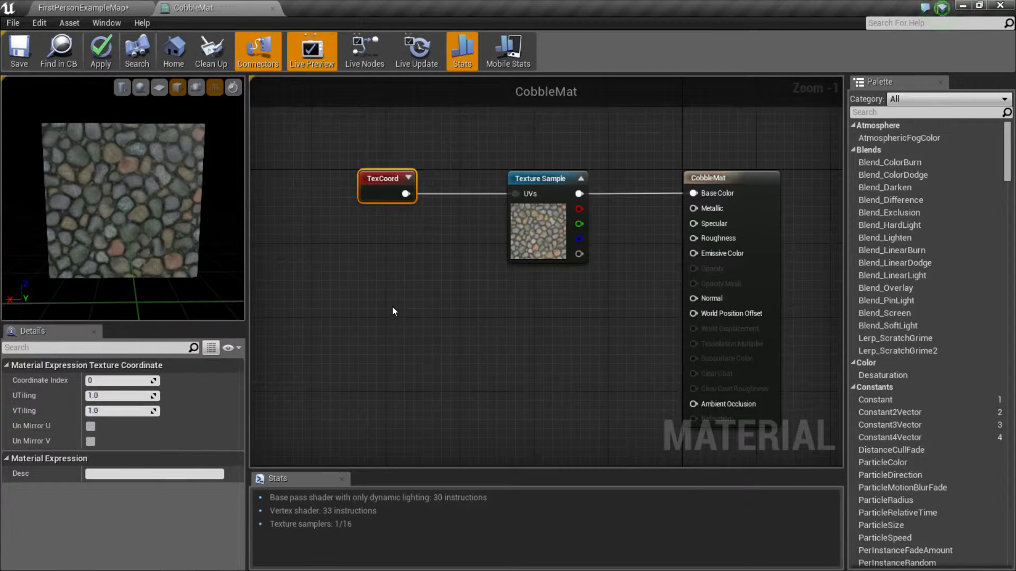
Step: Move the TexCoord node farther away from the Texture Sample node, keeping the two aligned
{"action": "left_click", "coordinate": [392, 307]}
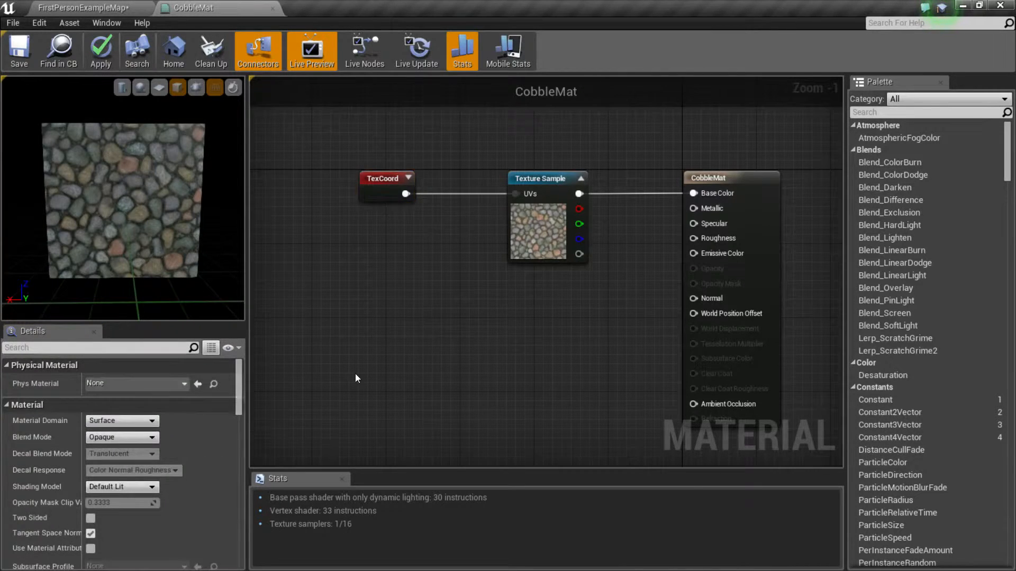
{"action": "left_click", "coordinate": [383, 181]}
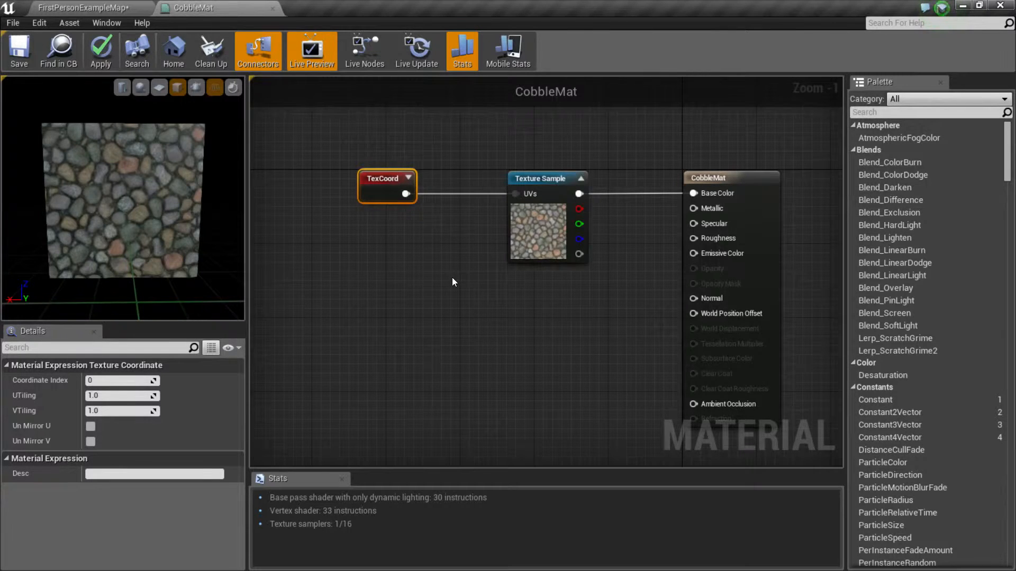
{"action": "right_click_drag", "start_coordinate": [458, 284], "coordinate": [532, 265]}
{"action": "left_click", "coordinate": [534, 265]}
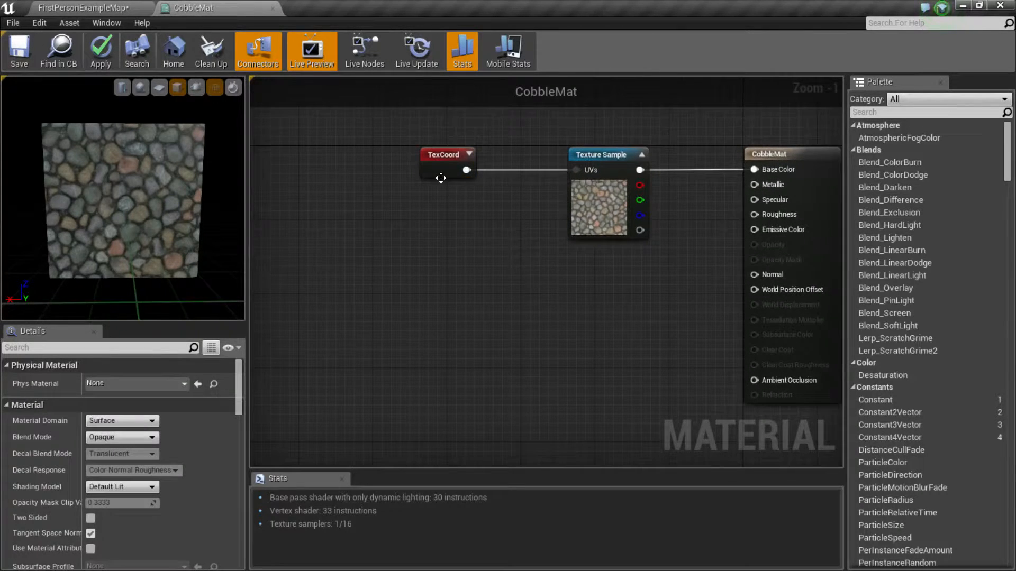
{"action": "left_click_drag", "start_coordinate": [437, 168], "coordinate": [360, 165]}
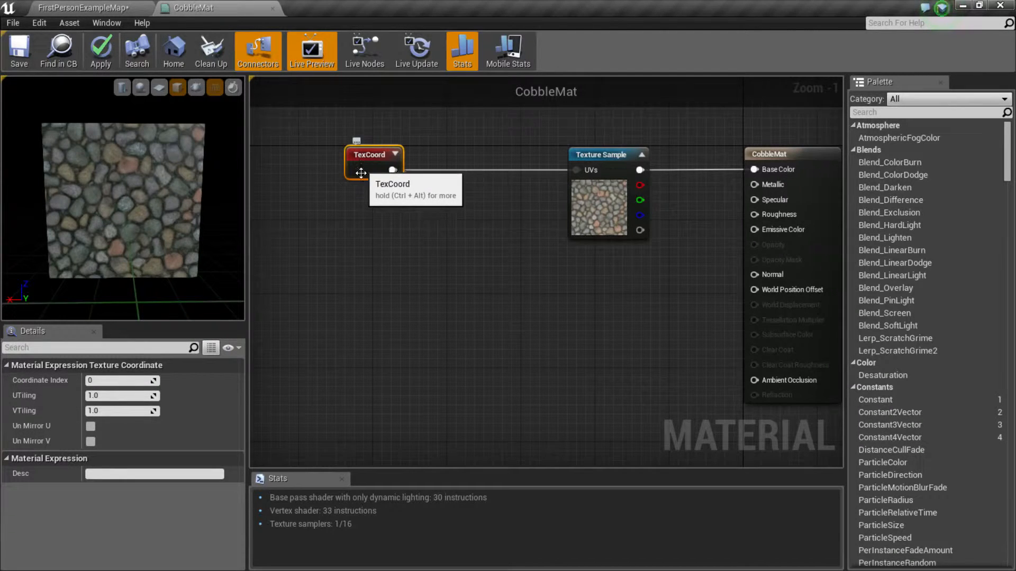
{"action": "left_click", "coordinate": [363, 211]}
{"action": "left_click", "coordinate": [377, 165]}
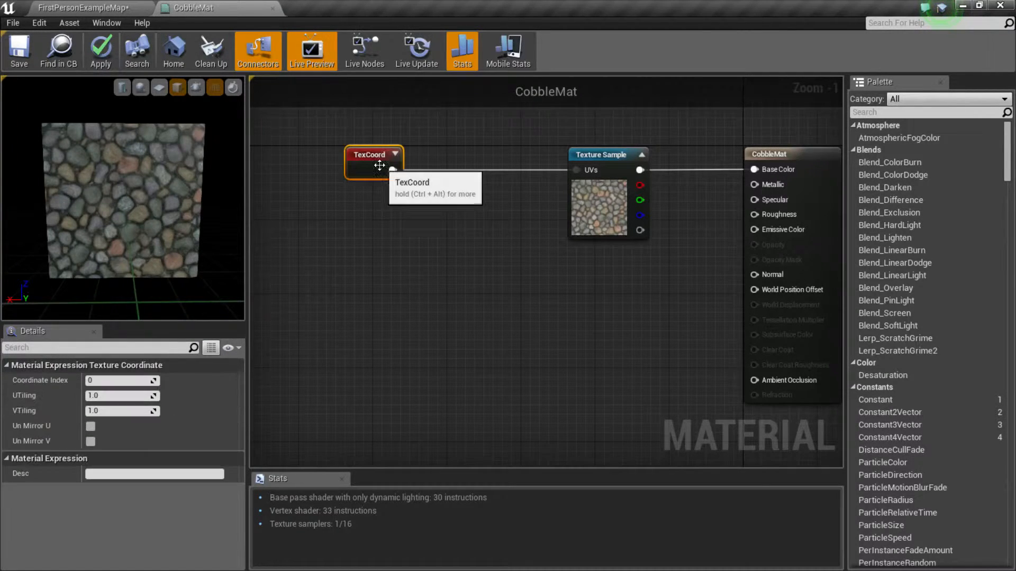
{"action": "left_click", "coordinate": [388, 233]}
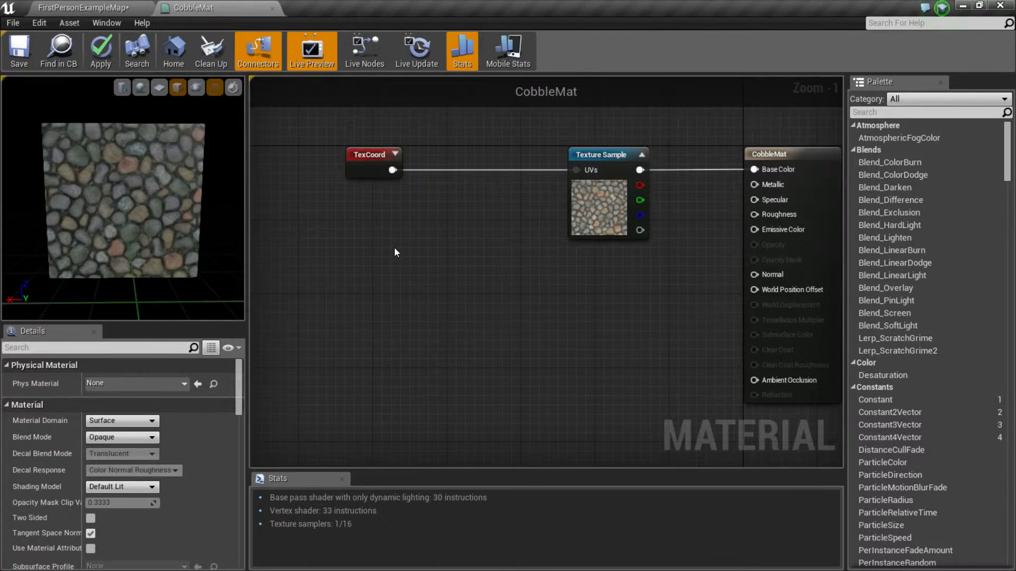
Step: Add a Constant node below the TexCoord node and a Constant2Vector node beneath it
{"action": "right_click_drag", "start_coordinate": [395, 248], "coordinate": [374, 239]}
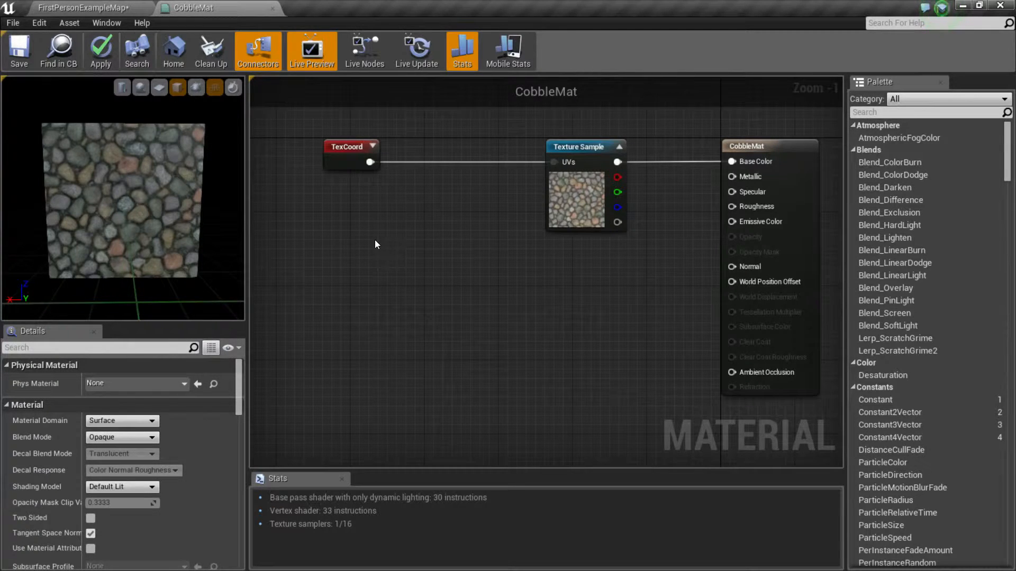
{"action": "mouse_move", "coordinate": [439, 266]}
{"action": "right_mouse_down"}
{"action": "mouse_move", "coordinate": [465, 281]}
{"action": "mouse_move", "coordinate": [445, 258]}
{"action": "right_mouse_up"}
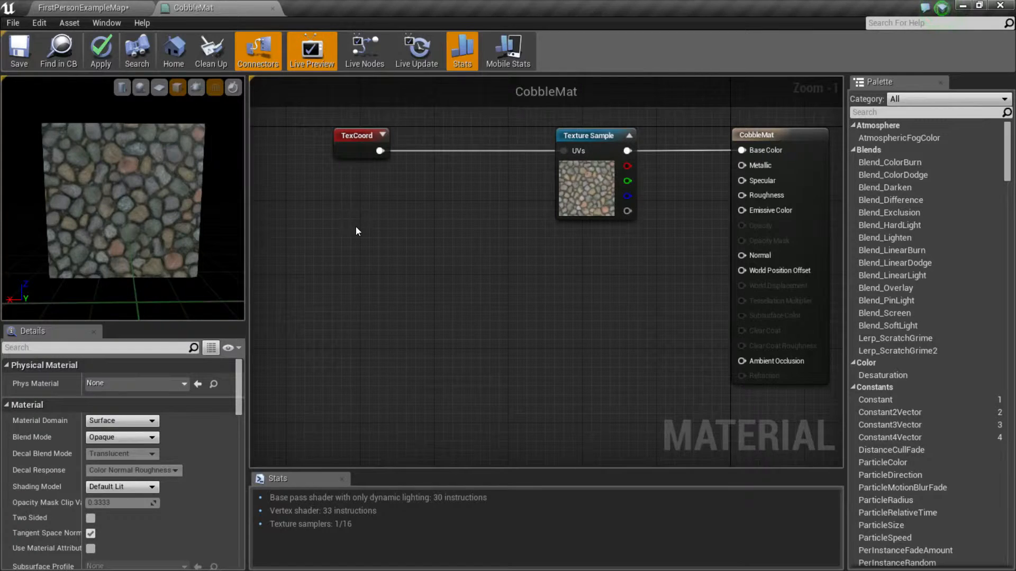
{"action": "left_click", "coordinate": [300, 195]}
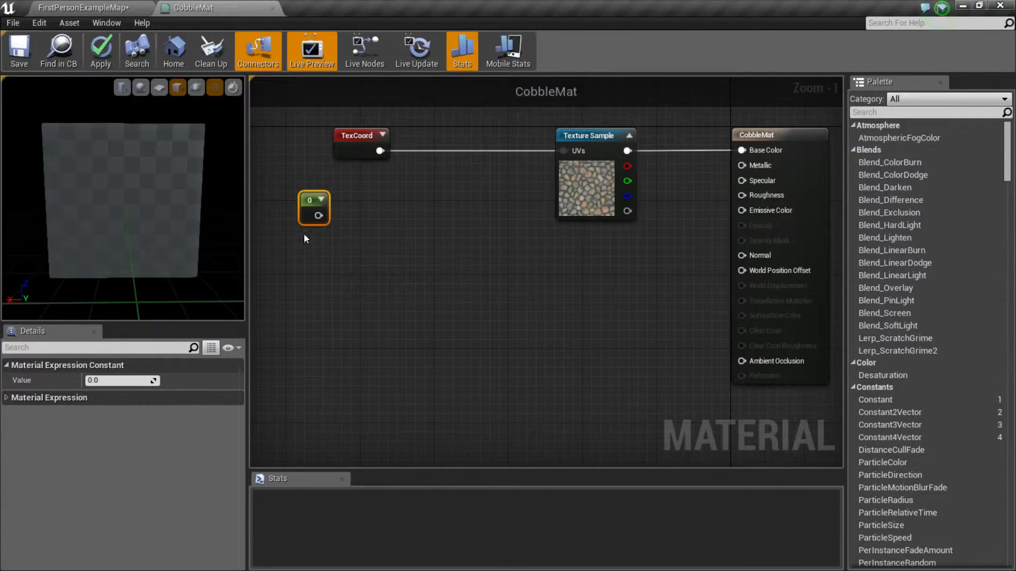
{"action": "left_click", "coordinate": [318, 256]}
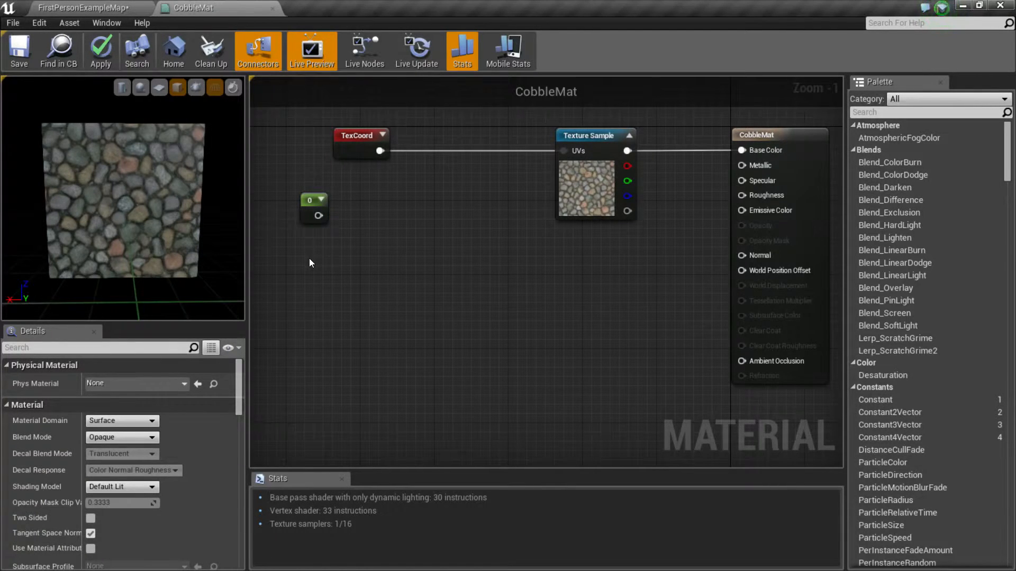
{"action": "left_click", "coordinate": [307, 248]}
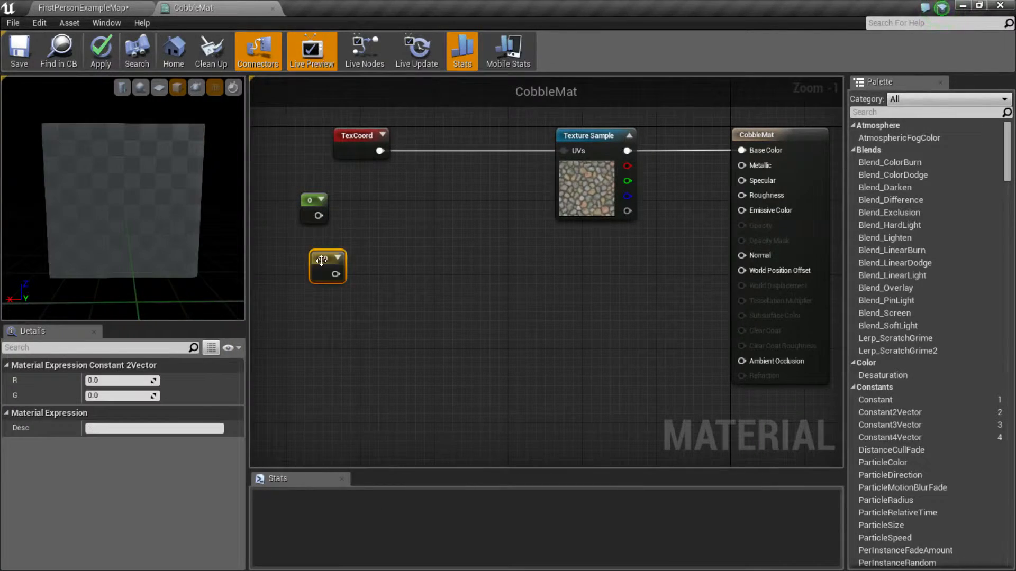
{"action": "left_click", "coordinate": [322, 293]}
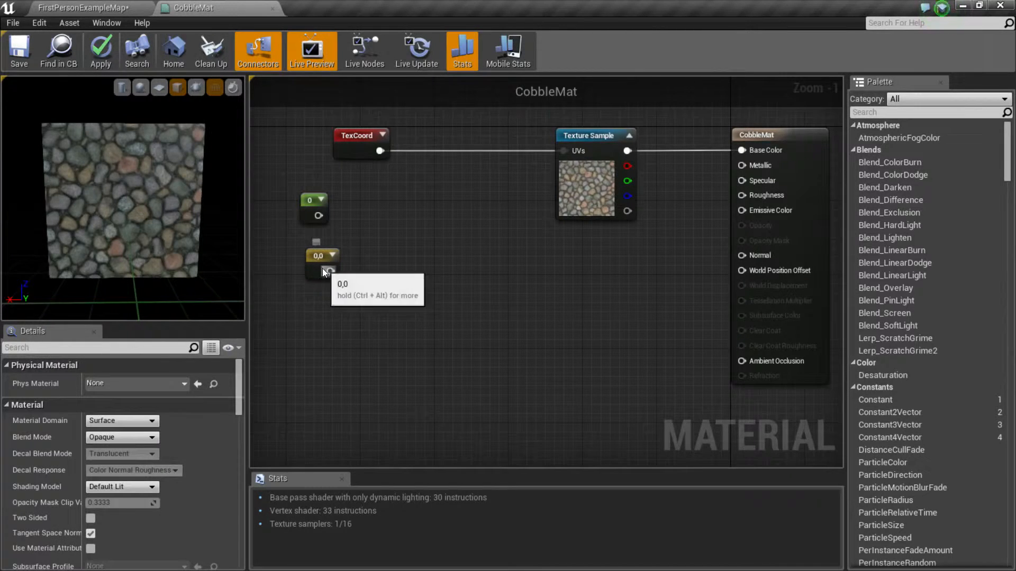
Step: Add a Constant3Vector node and a Constant4Vector node stacked below the Constant2Vector node
{"action": "left_click", "coordinate": [315, 307]}
{"action": "left_click_drag", "start_coordinate": [332, 316], "coordinate": [324, 306]}
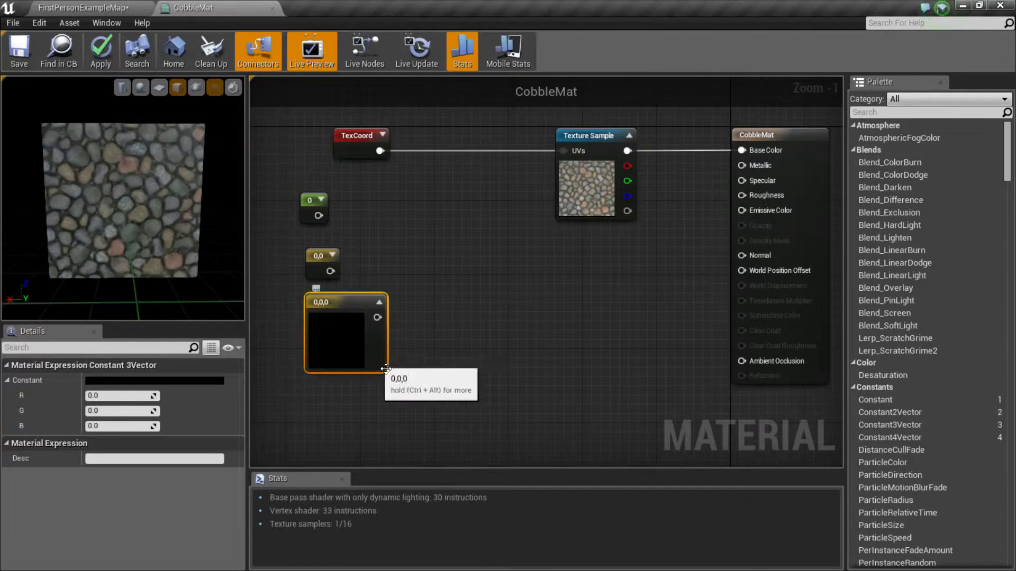
{"action": "right_click_drag", "start_coordinate": [369, 397], "coordinate": [374, 355]}
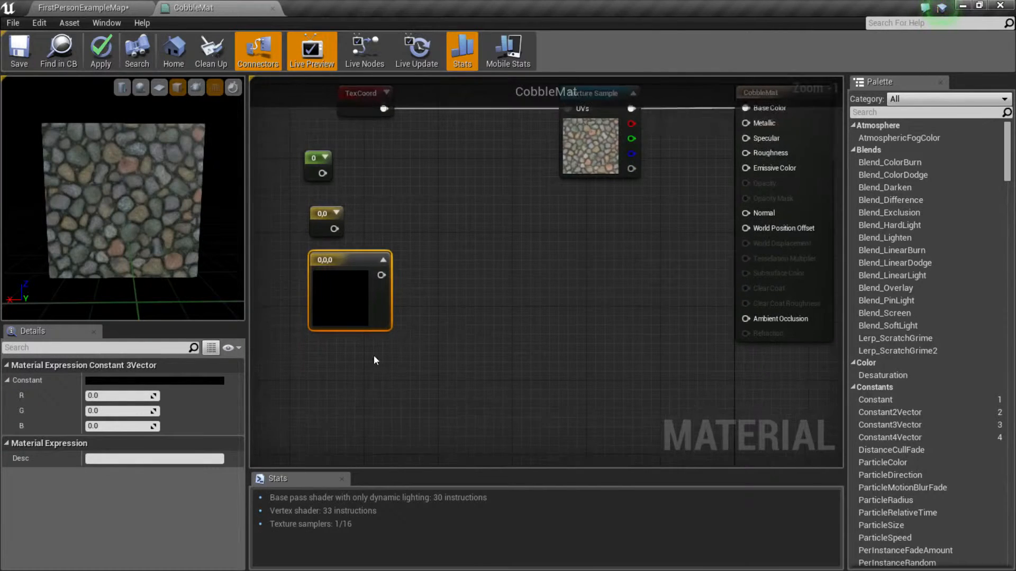
{"action": "left_click", "coordinate": [328, 363]}
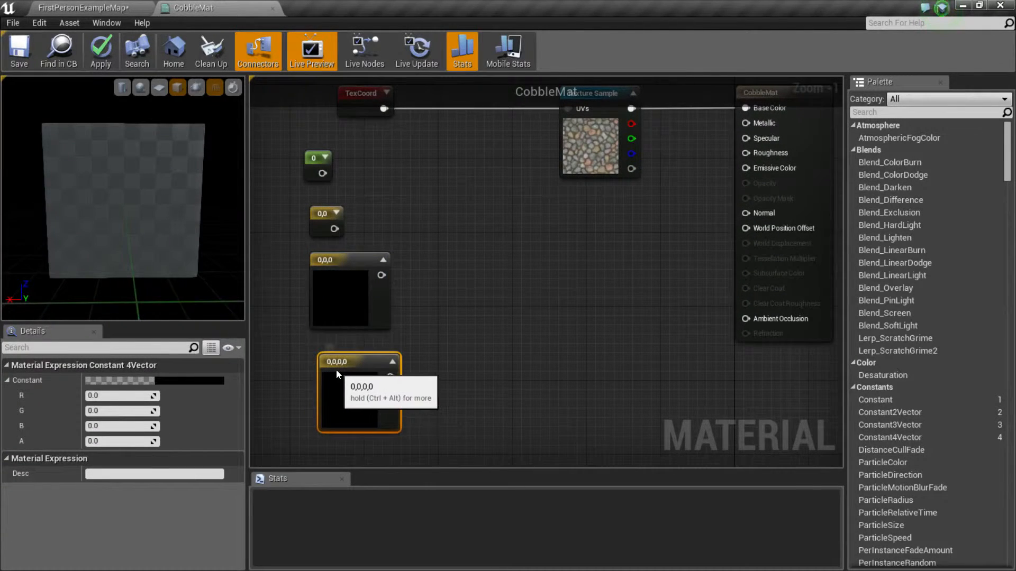
{"action": "left_click", "coordinate": [414, 299]}
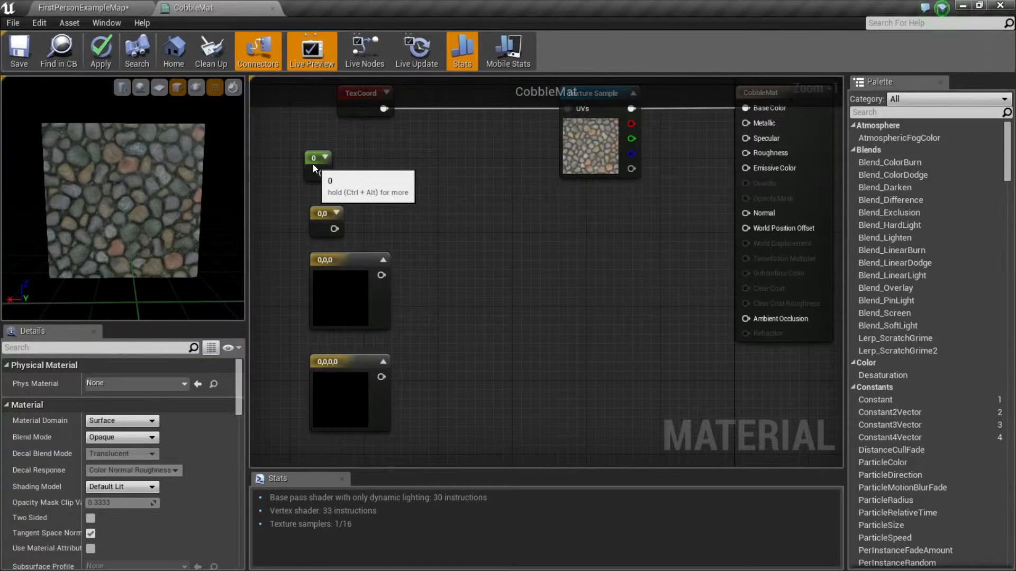
{"action": "left_click", "coordinate": [313, 164]}
{"action": "left_click", "coordinate": [396, 184]}
{"action": "right_click_drag", "start_coordinate": [395, 184], "coordinate": [404, 187]}
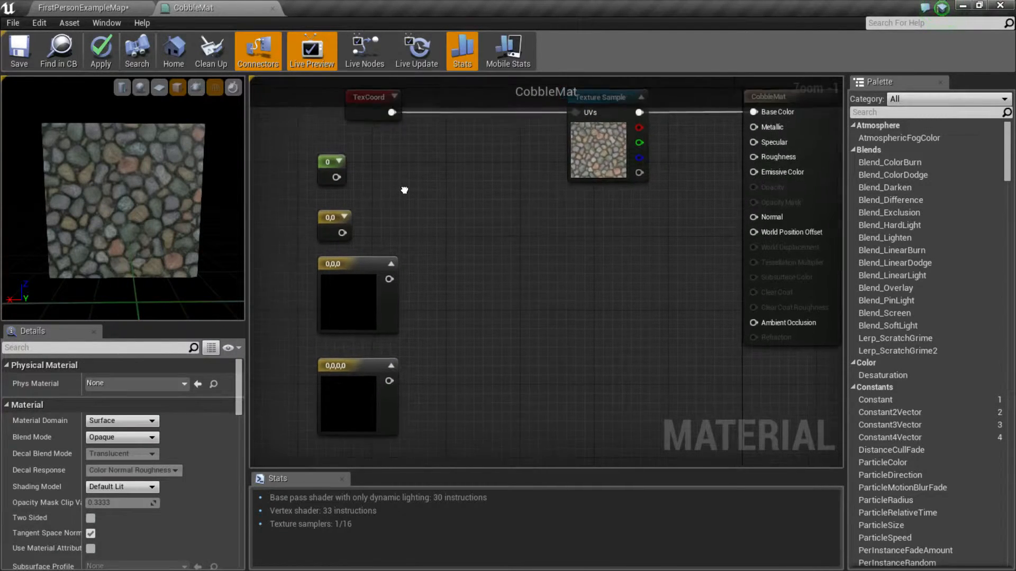
Step: Examine the editable values of the Constant, Constant2Vector, Constant3Vector and Constant4Vector nodes, one after another
{"action": "left_click", "coordinate": [341, 165]}
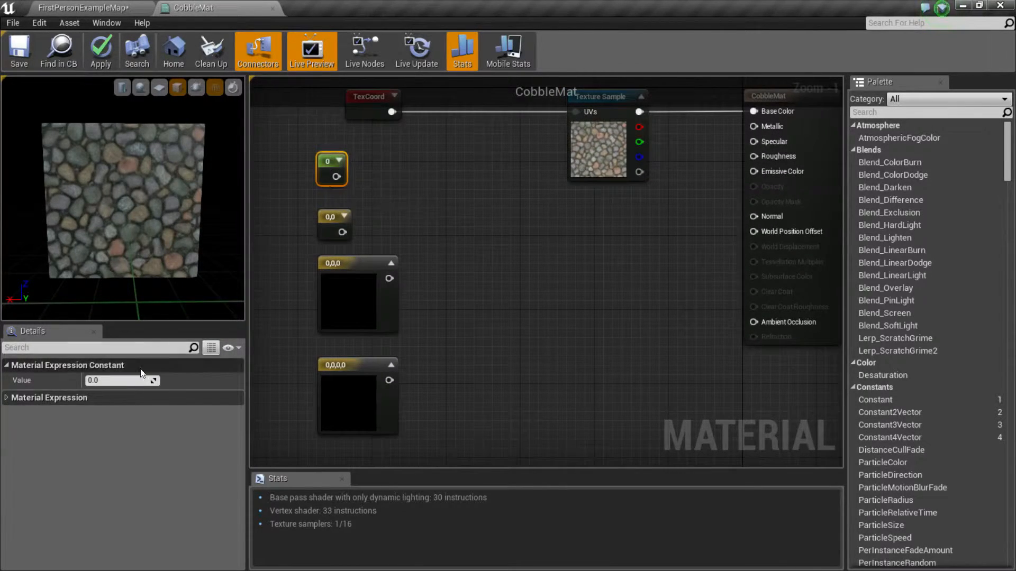
{"action": "left_click", "coordinate": [133, 380]}
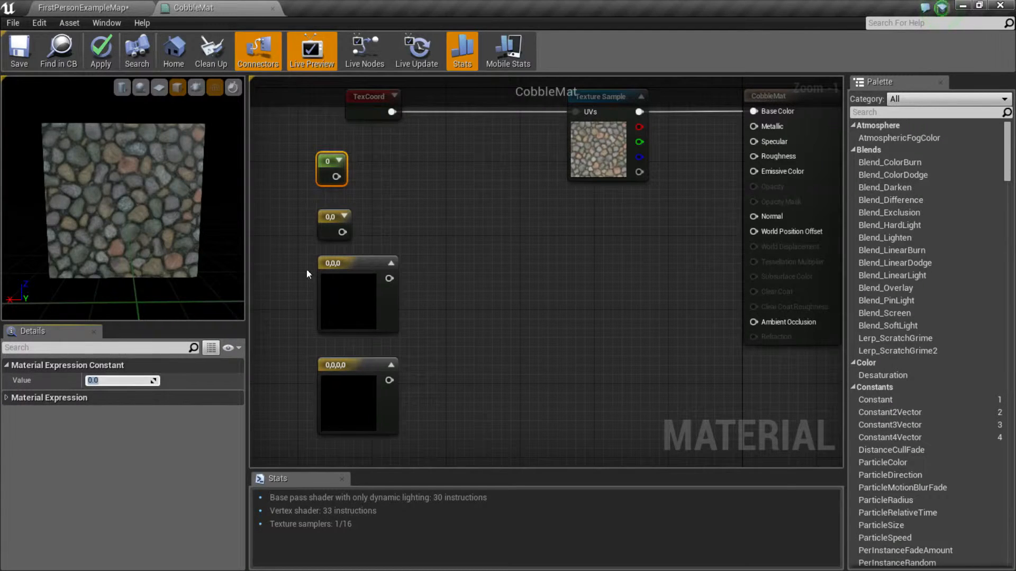
{"action": "left_click", "coordinate": [331, 224]}
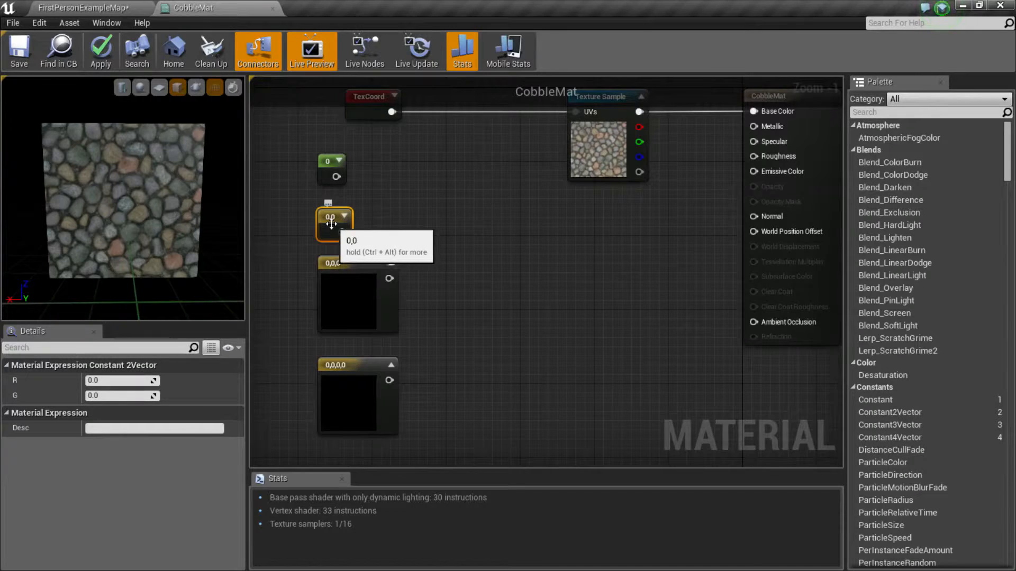
{"action": "left_click_drag", "start_coordinate": [291, 208], "coordinate": [398, 411]}
{"action": "left_click", "coordinate": [465, 289]}
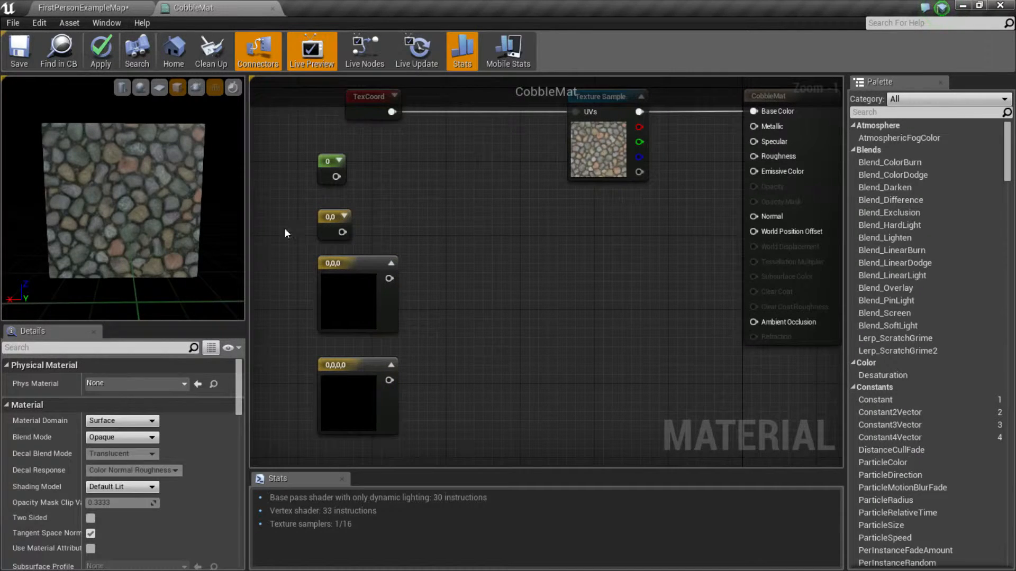
{"action": "left_click", "coordinate": [325, 233]}
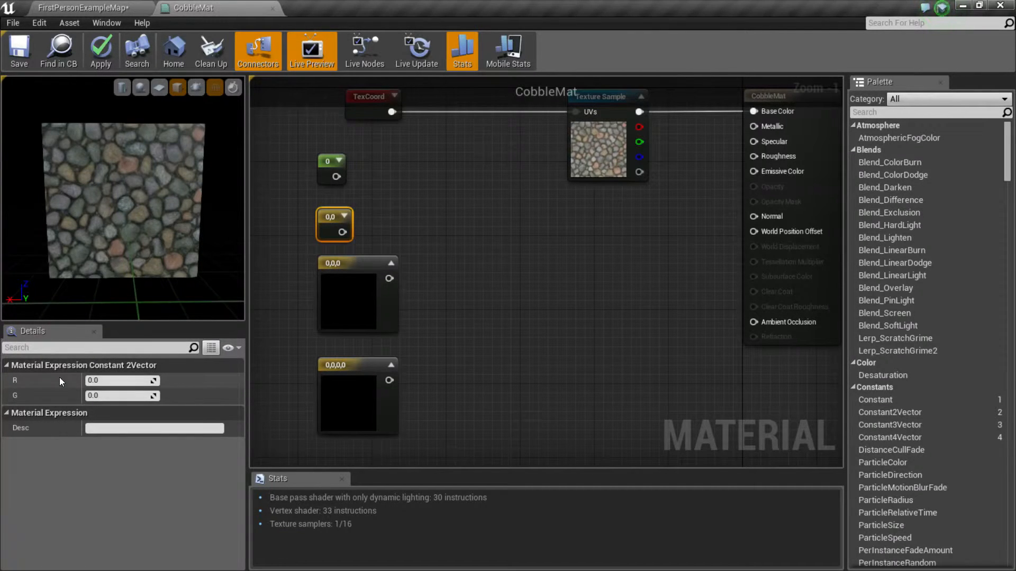
{"action": "left_click", "coordinate": [341, 284]}
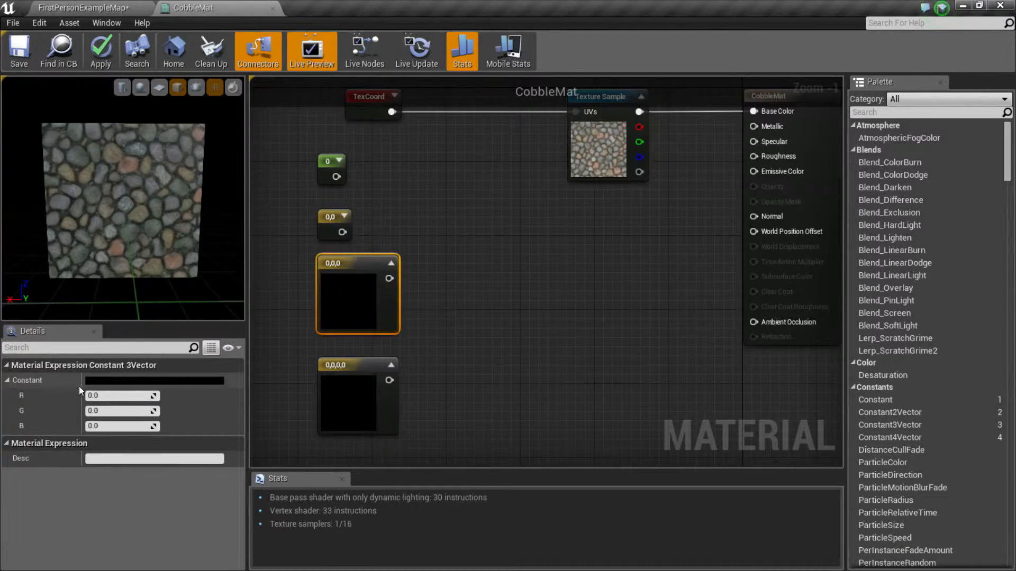
{"action": "left_click", "coordinate": [356, 374]}
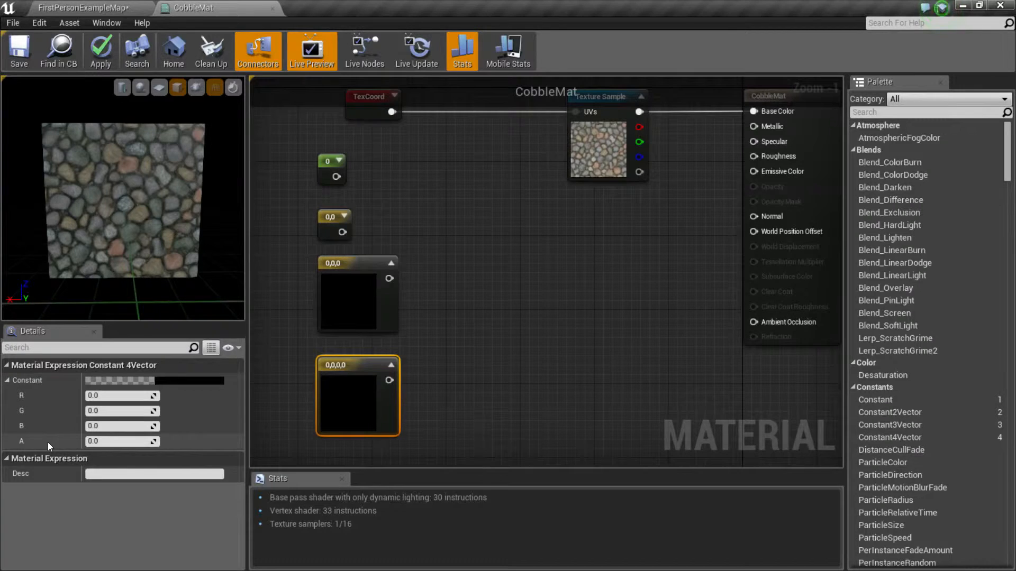
{"action": "left_click", "coordinate": [444, 372]}
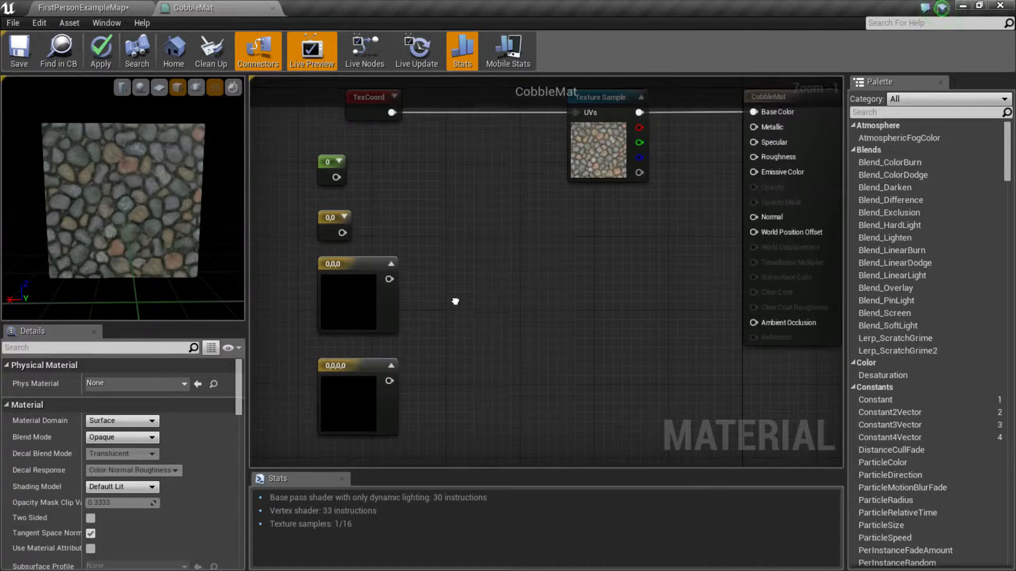
Step: Delete the Constant3Vector and Constant4Vector nodes from the material graph
{"action": "right_click_drag", "start_coordinate": [456, 300], "coordinate": [454, 309]}
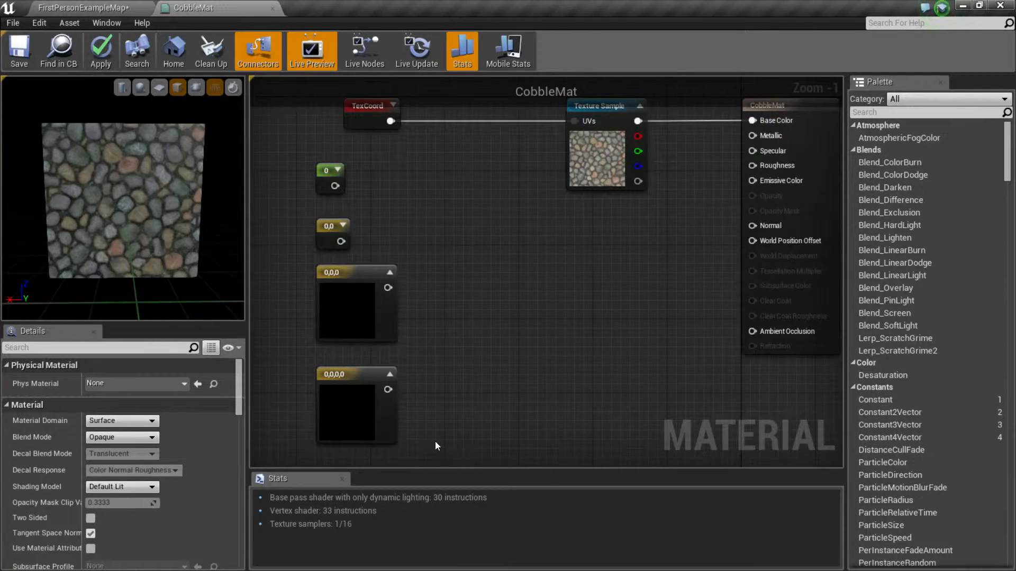
{"action": "left_click_drag", "start_coordinate": [434, 442], "coordinate": [340, 298]}
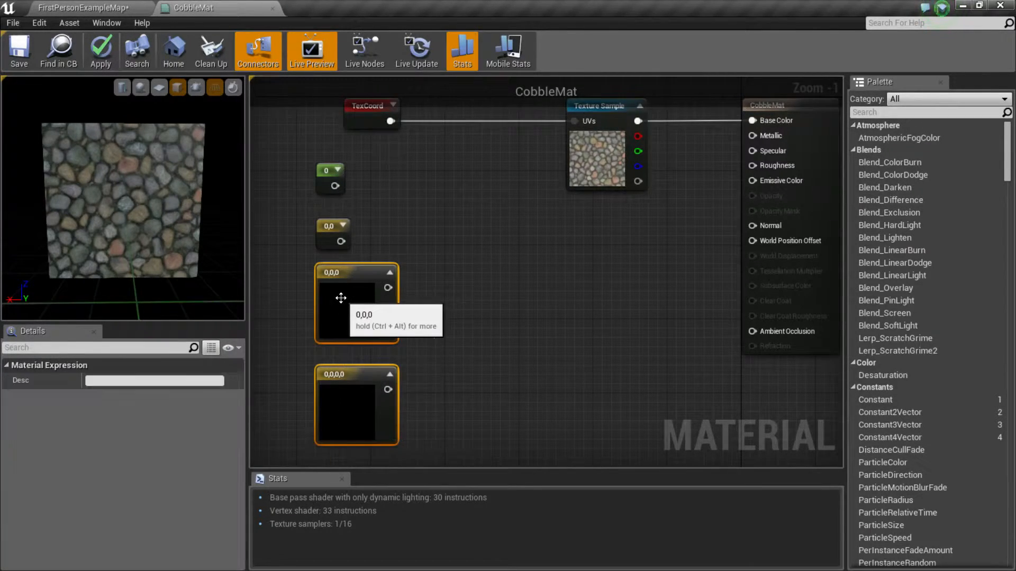
{"action": "key", "text": "Delete"}
{"action": "right_click_drag", "start_coordinate": [452, 196], "coordinate": [458, 244]}
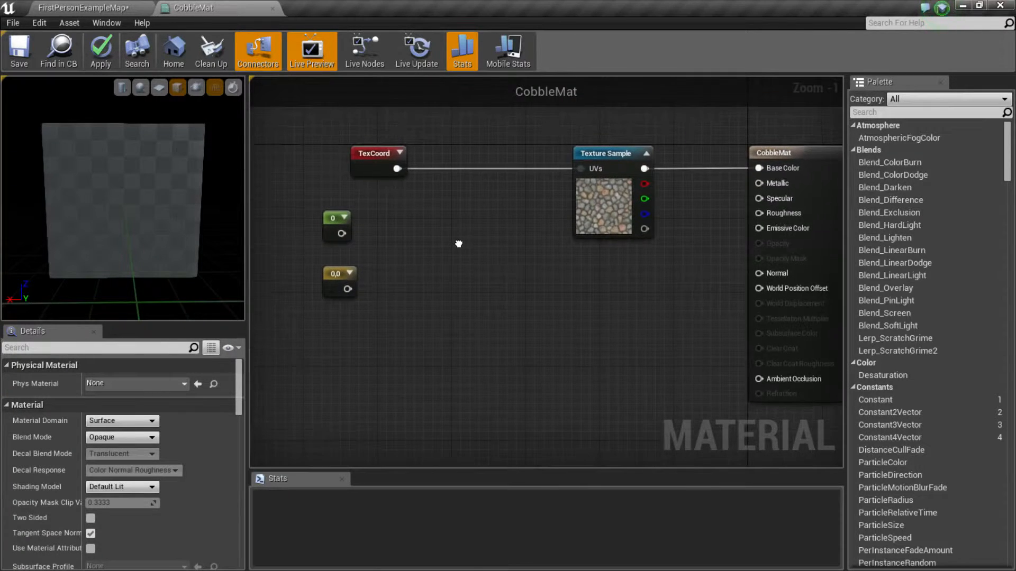
Step: Compare the TexCoord node's UTiling and VTiling settings with the values of the Constant2Vector and Constant nodes
{"action": "left_click", "coordinate": [383, 169]}
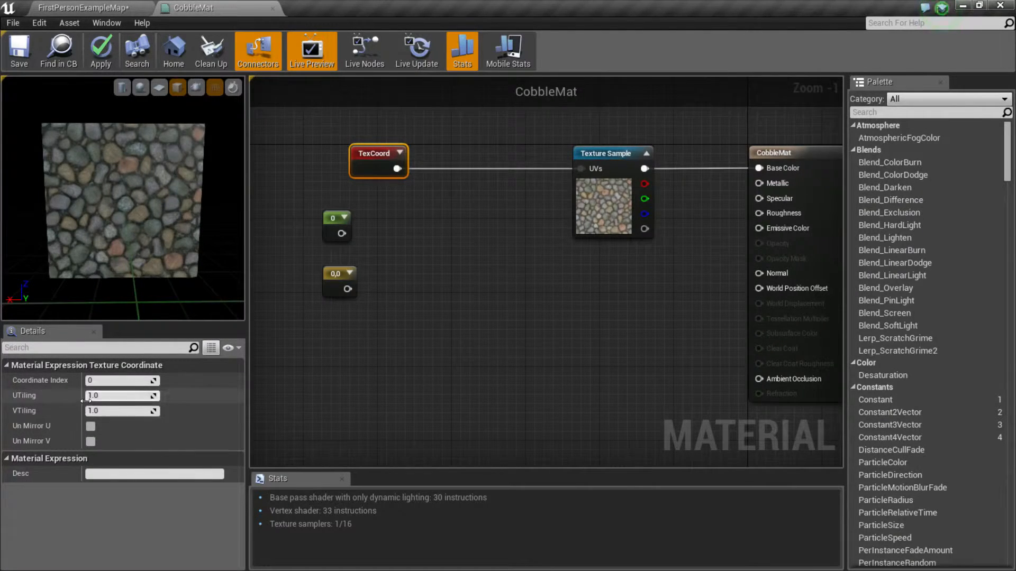
{"action": "left_click", "coordinate": [419, 210]}
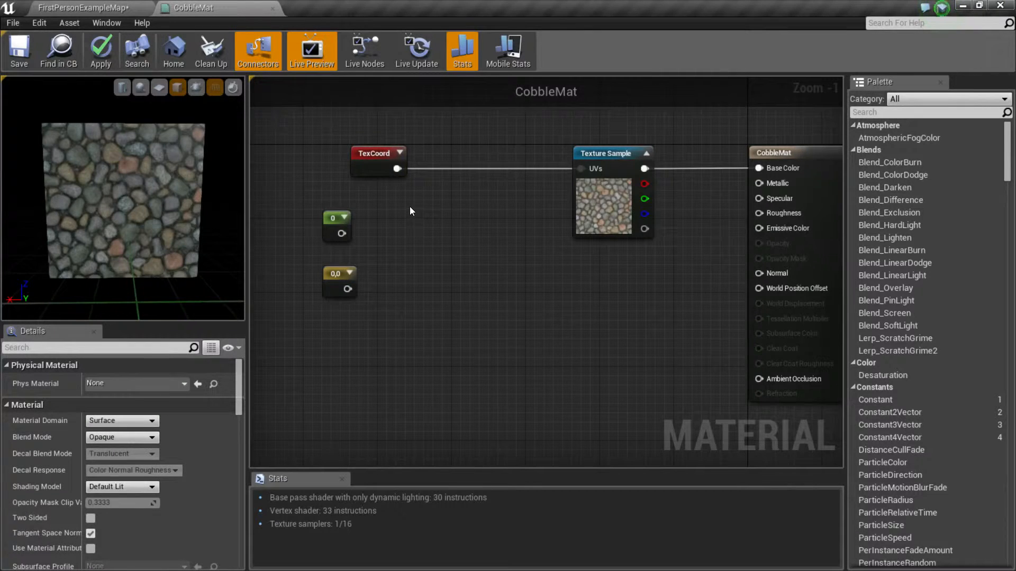
{"action": "left_click", "coordinate": [378, 168]}
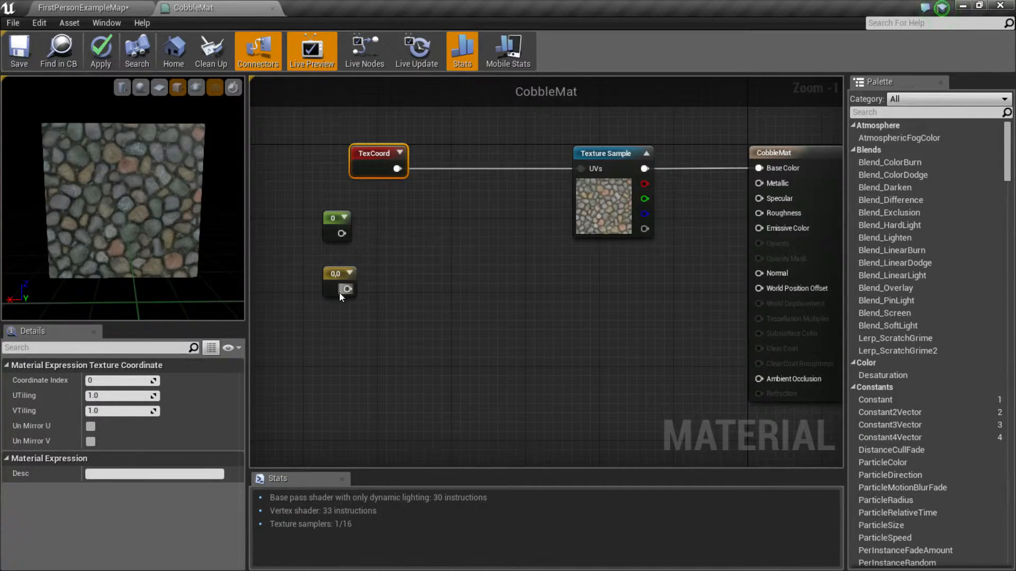
{"action": "left_click", "coordinate": [334, 274]}
{"action": "left_click", "coordinate": [335, 227]}
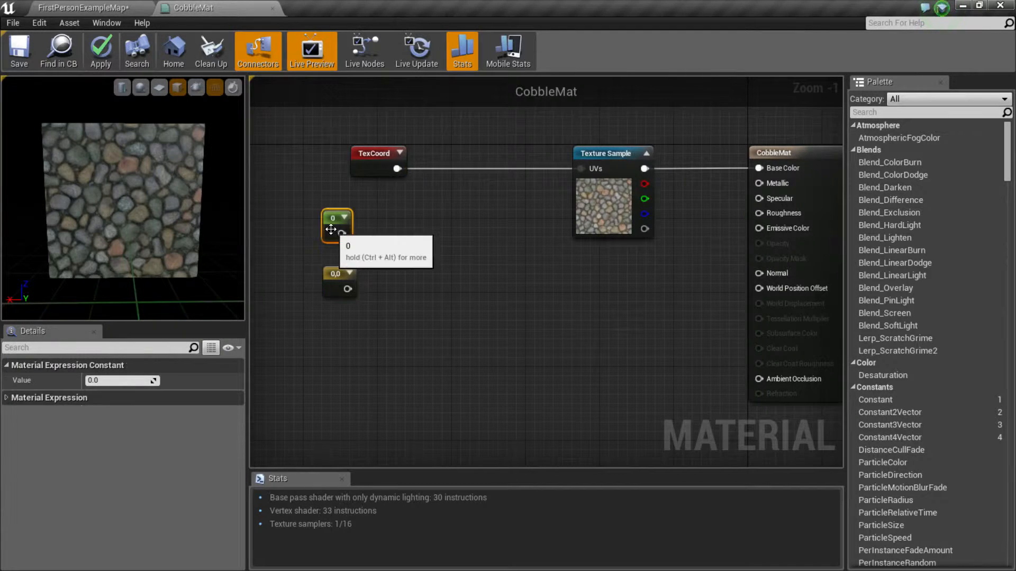
{"action": "left_click", "coordinate": [444, 212]}
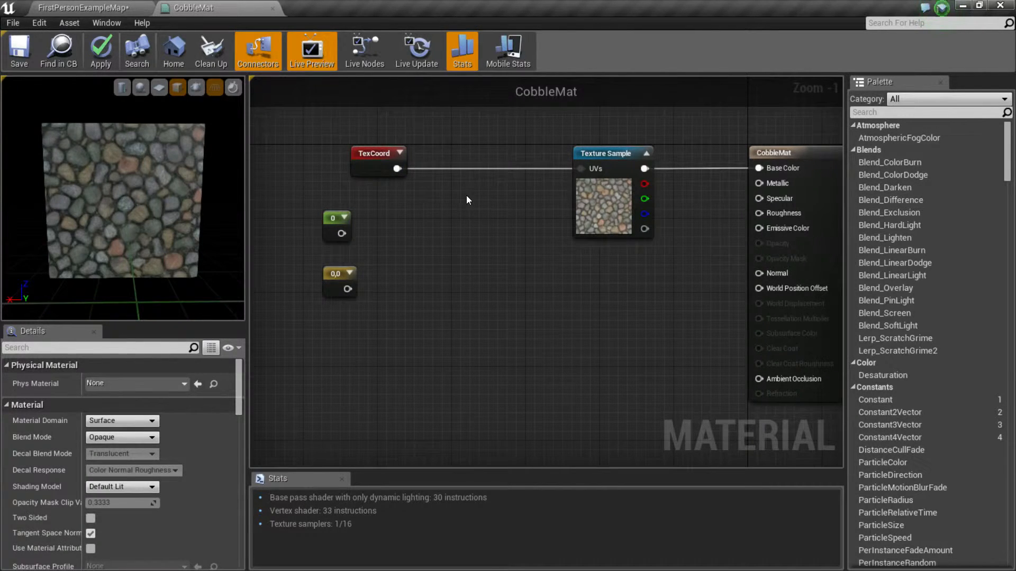
Step: Add a Multiply node between TexCoord and Texture Sample, and connect the TexCoord output to its A input
{"action": "left_click", "coordinate": [467, 176]}
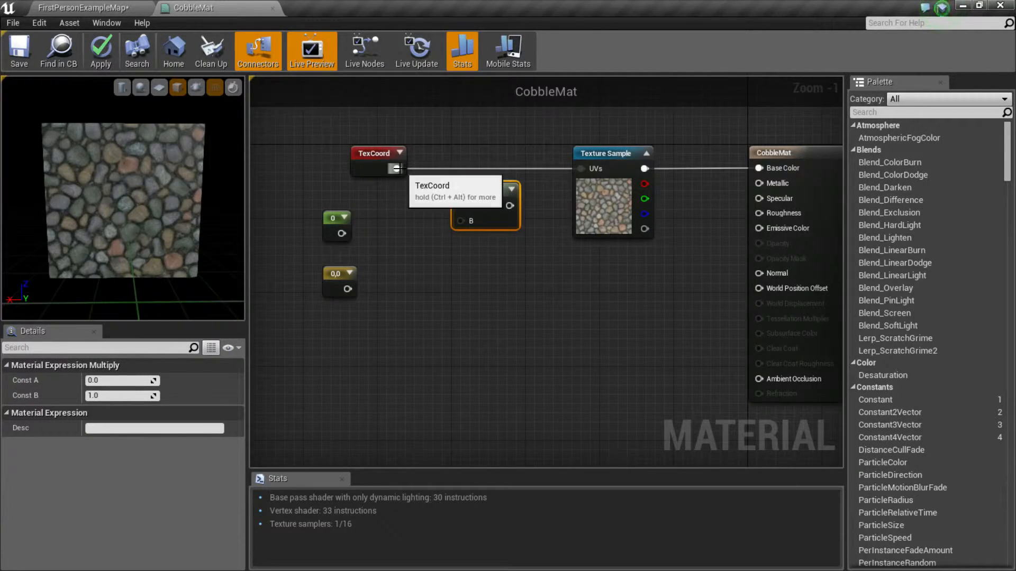
{"action": "left_click_drag", "start_coordinate": [397, 169], "coordinate": [462, 208]}
Step: Set the Constant to 1 and wire it through the Multiply node's B input into the Texture Sample's UVs, aligning it under TexCoord
{"action": "left_click", "coordinate": [325, 219]}
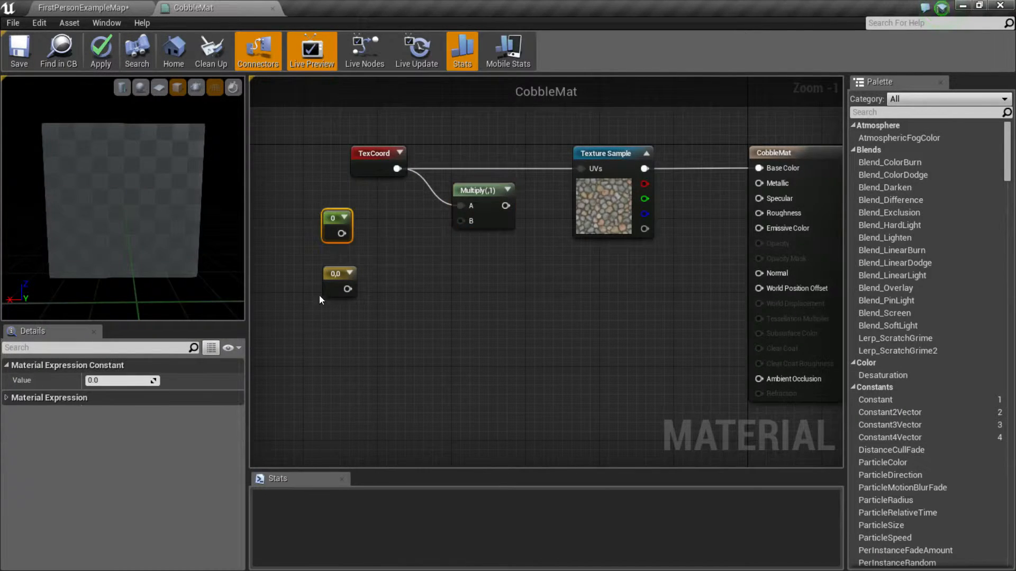
{"action": "left_click", "coordinate": [119, 381]}
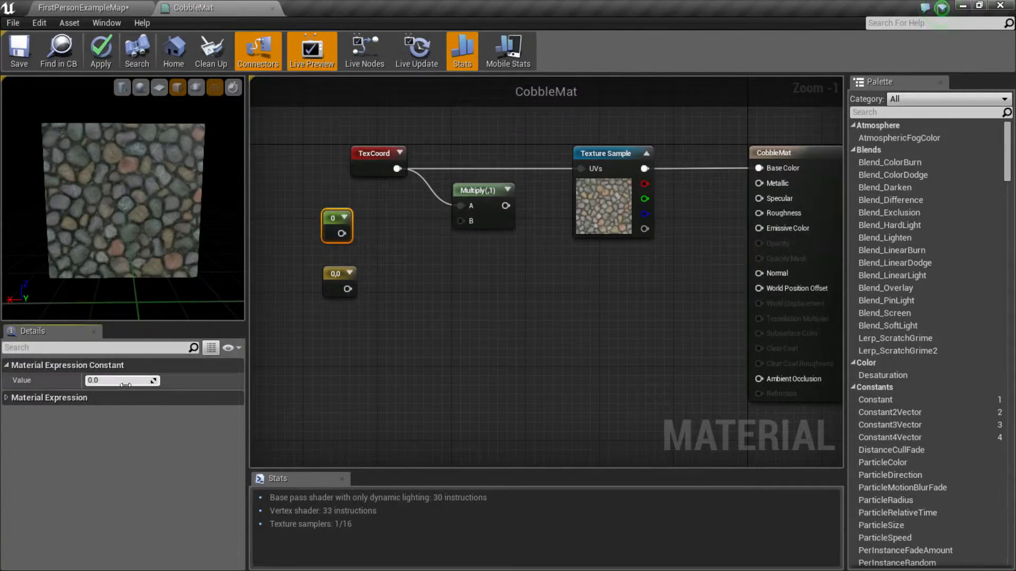
{"action": "type", "text": "1"}
{"action": "key", "text": "Return"}
{"action": "left_click_drag", "start_coordinate": [341, 234], "coordinate": [585, 173]}
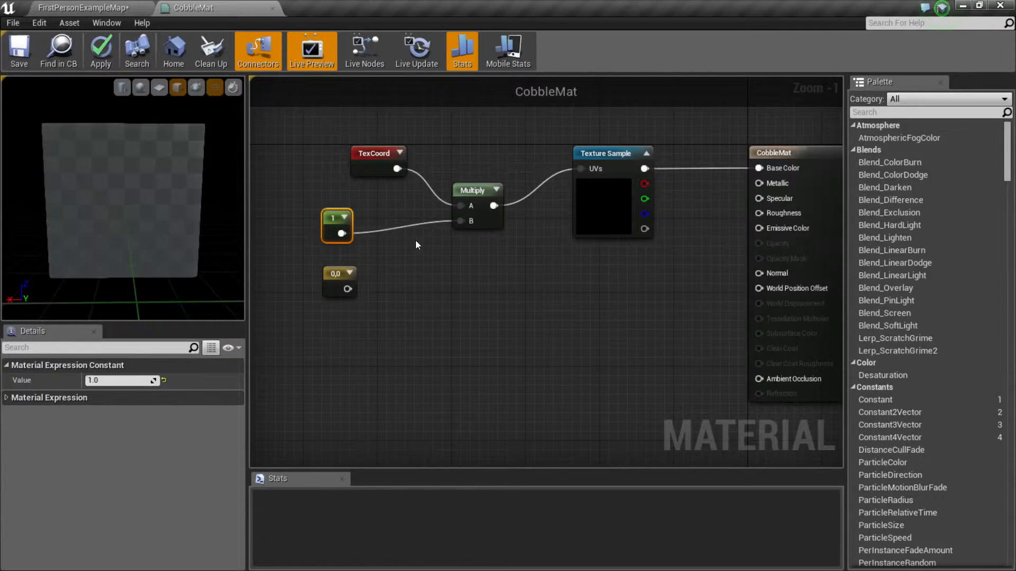
{"action": "left_click_drag", "start_coordinate": [329, 220], "coordinate": [357, 219]}
Step: Set the Constant feeding the Multiply node to 5 and inspect the cobblestone tiling in the material preview
{"action": "left_click", "coordinate": [474, 191]}
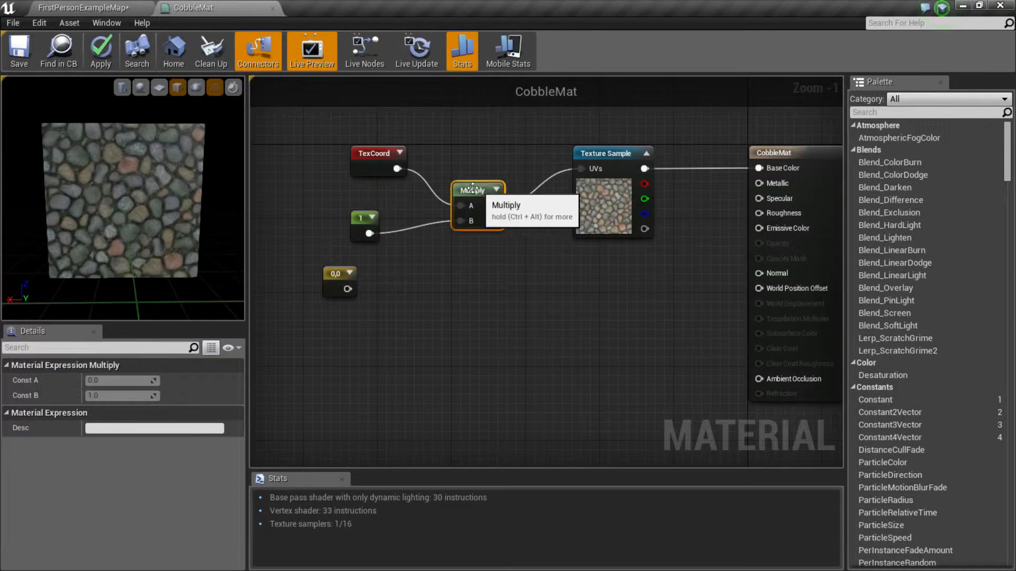
{"action": "left_click", "coordinate": [383, 163]}
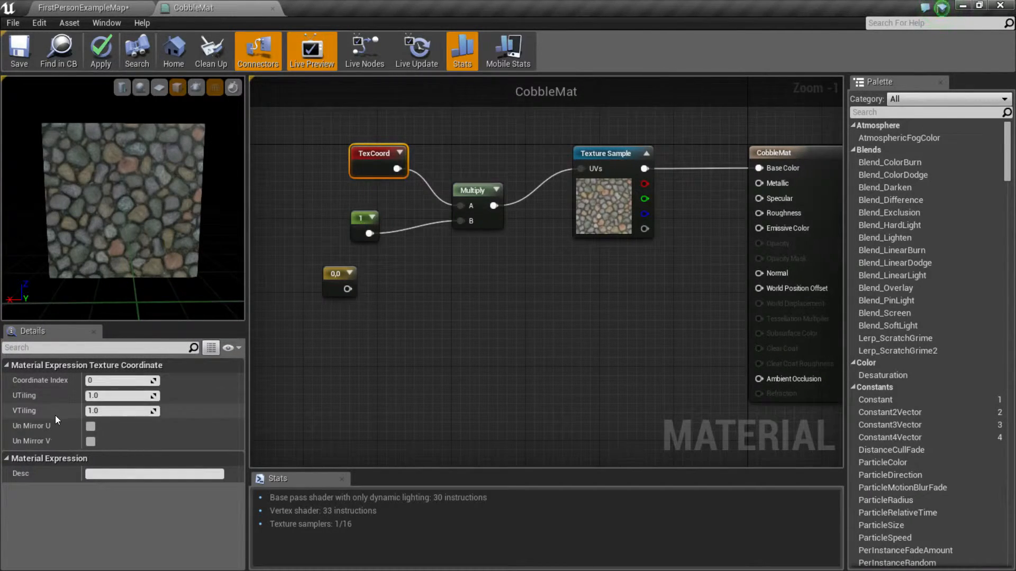
{"action": "left_click", "coordinate": [362, 221]}
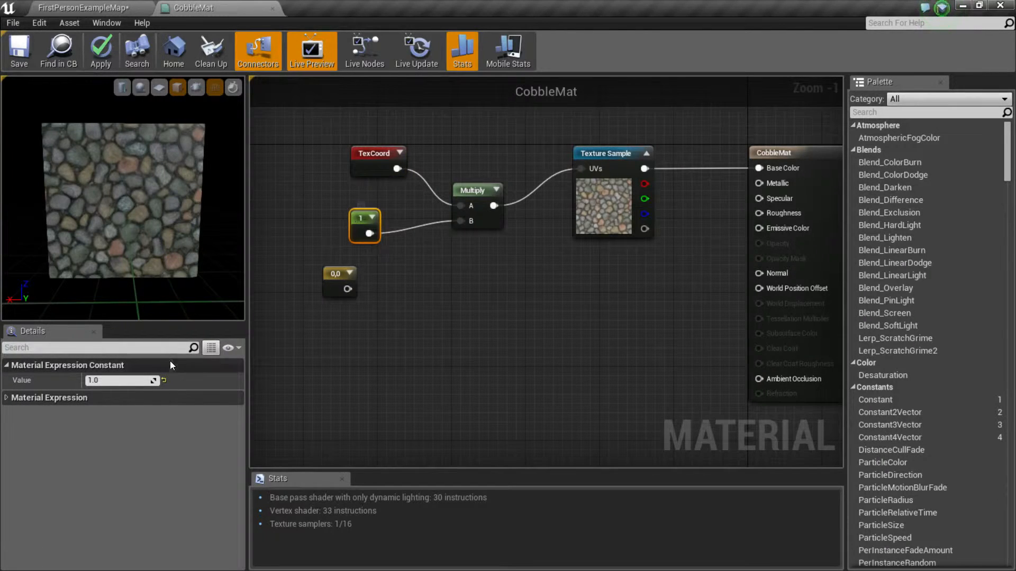
{"action": "left_click", "coordinate": [143, 385]}
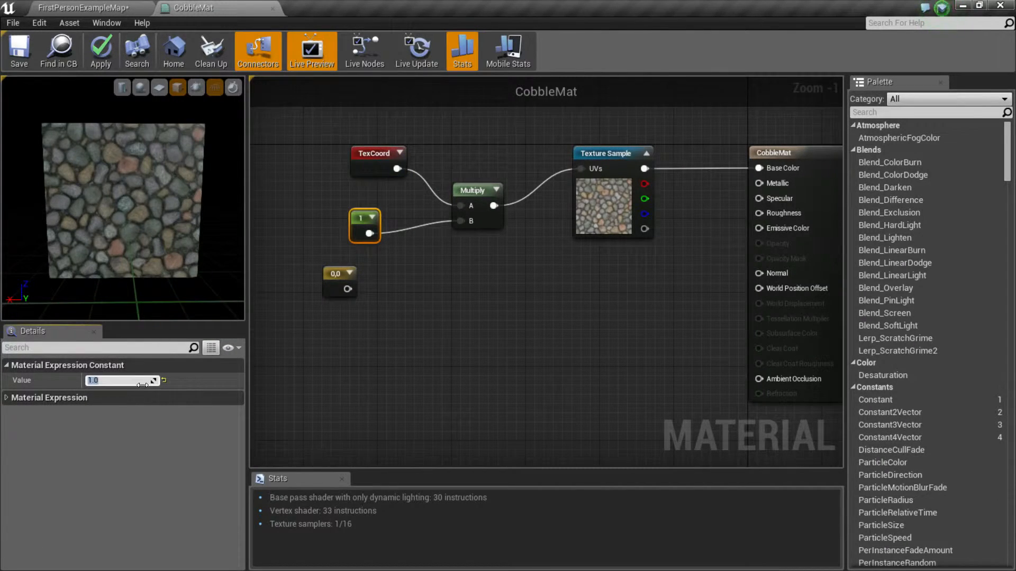
{"action": "type", "text": "5"}
{"action": "key", "text": "Return"}
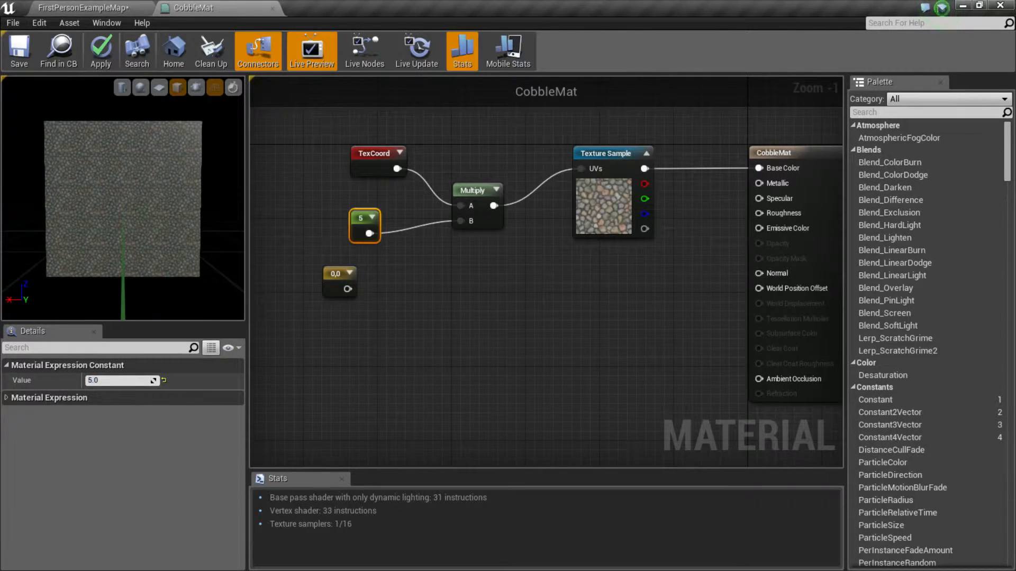
{"action": "mouse_move", "coordinate": [151, 217]}
{"action": "left_mouse_down"}
{"action": "mouse_move", "coordinate": [143, 225]}
{"action": "mouse_move", "coordinate": [156, 228]}
{"action": "left_mouse_up"}
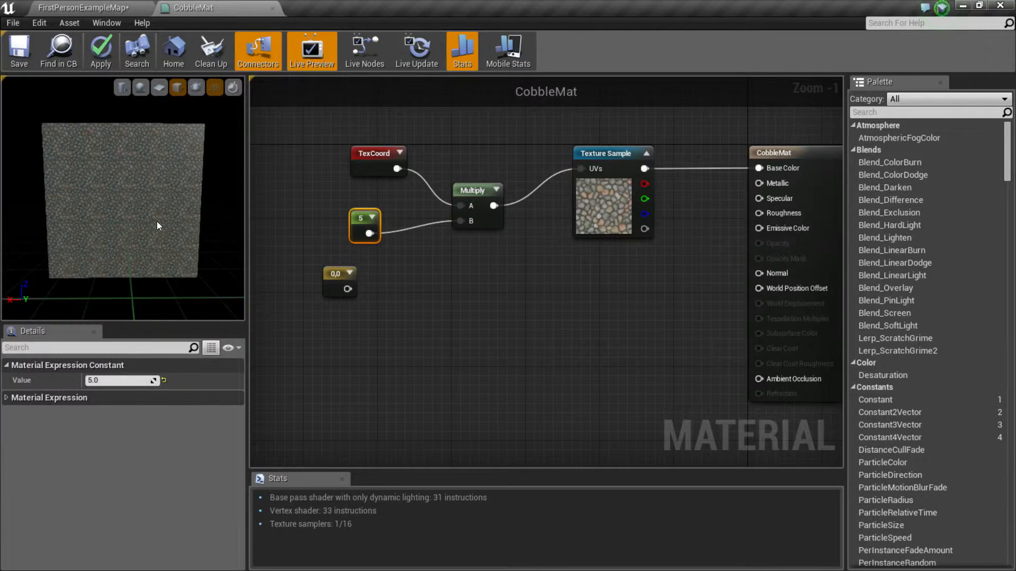
{"action": "left_click_drag", "start_coordinate": [157, 222], "coordinate": [157, 200]}
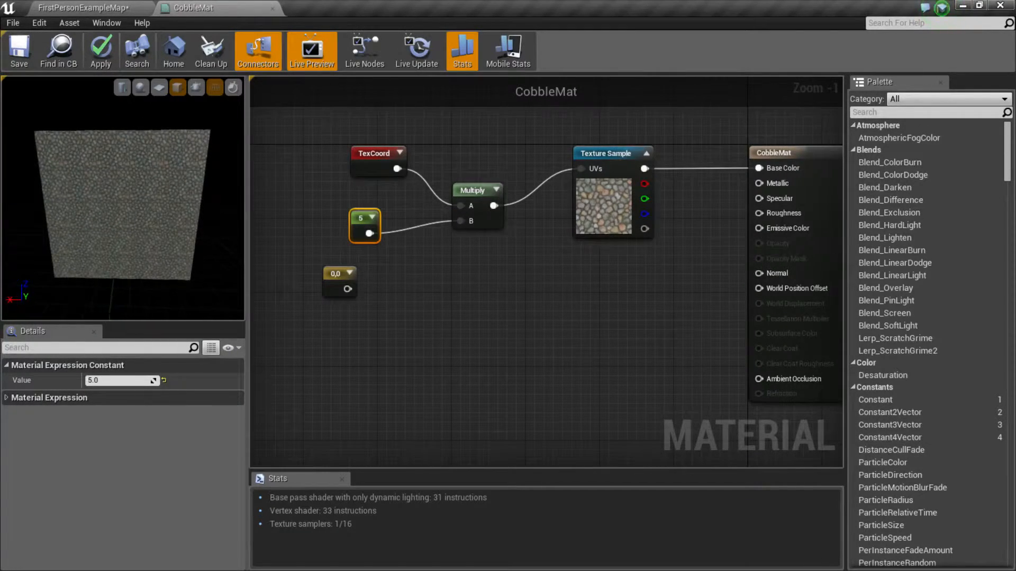
Step: Disconnect the Constant from the Multiply node, move it aside and put the Constant2Vector node in its place below TexCoord
{"action": "left_click", "coordinate": [369, 234], "text": "alt"}
{"action": "left_click_drag", "start_coordinate": [357, 220], "coordinate": [274, 193]}
{"action": "left_click", "coordinate": [332, 280]}
{"action": "left_click_drag", "start_coordinate": [331, 281], "coordinate": [359, 226]}
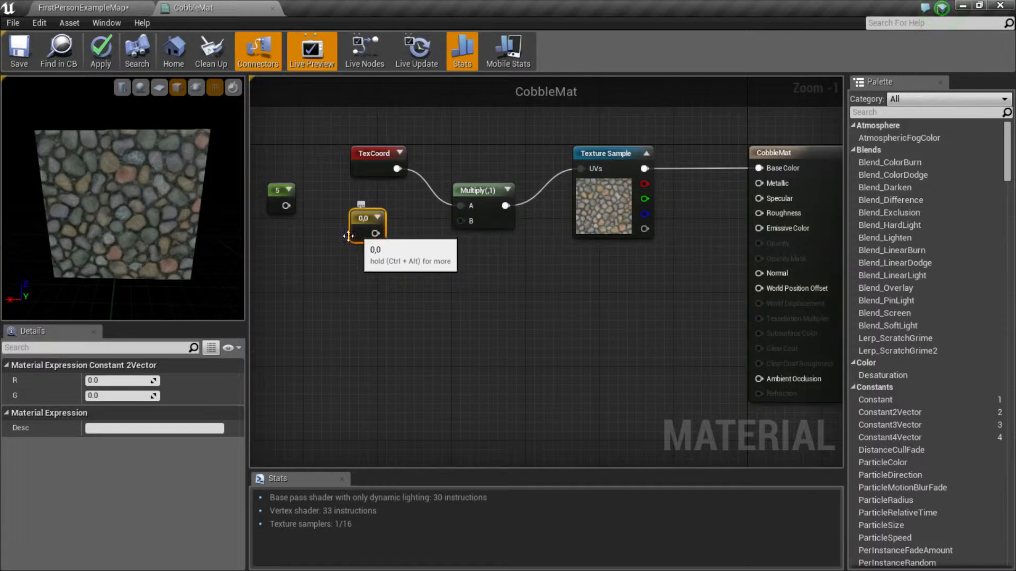
Step: Set the Constant2Vector's R and G values to 1 and connect its output to the Multiply node's B input
{"action": "left_click", "coordinate": [124, 380]}
{"action": "type", "text": "1"}
{"action": "key", "text": "Tab"}
{"action": "type", "text": "1"}
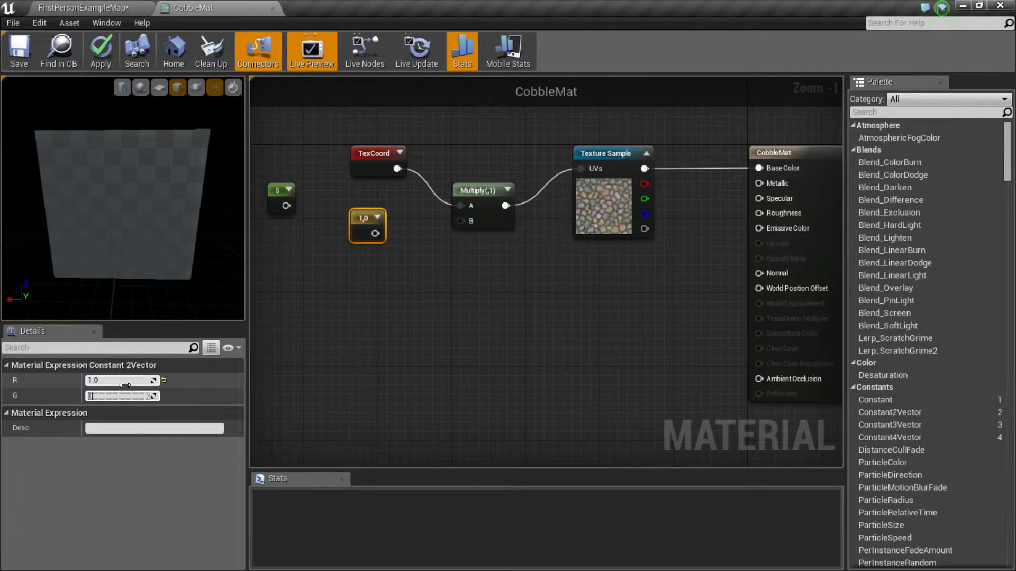
{"action": "key", "text": "Return"}
{"action": "left_click_drag", "start_coordinate": [376, 233], "coordinate": [469, 217]}
Step: Compare the Multiply node's two inputs by reviewing the Constant2Vector's R and G values against TexCoord's UTiling and VTiling
{"action": "left_click", "coordinate": [479, 214]}
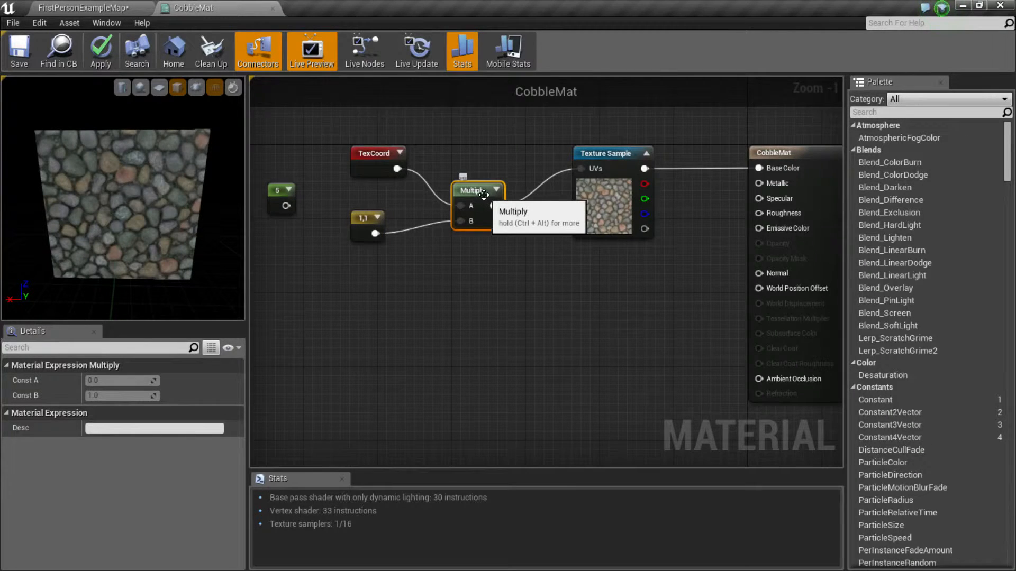
{"action": "left_click", "coordinate": [367, 227]}
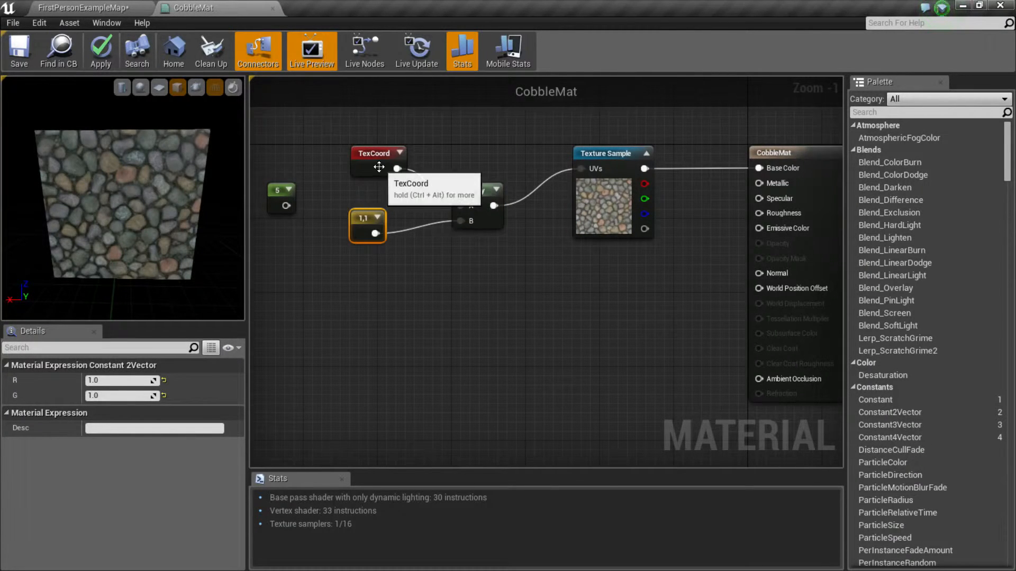
{"action": "left_click", "coordinate": [379, 167]}
{"action": "left_click", "coordinate": [365, 227]}
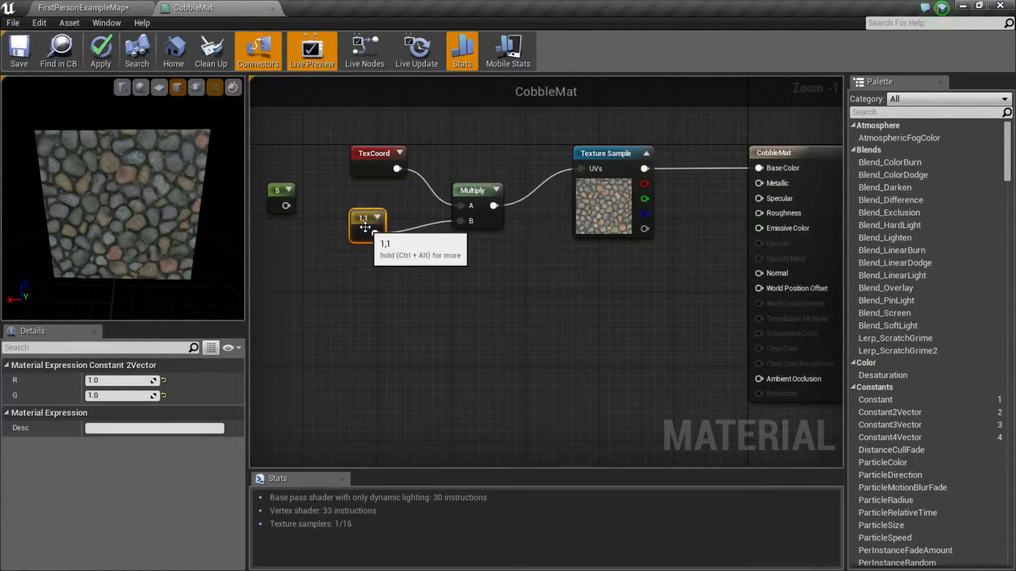
{"action": "left_click", "coordinate": [369, 169]}
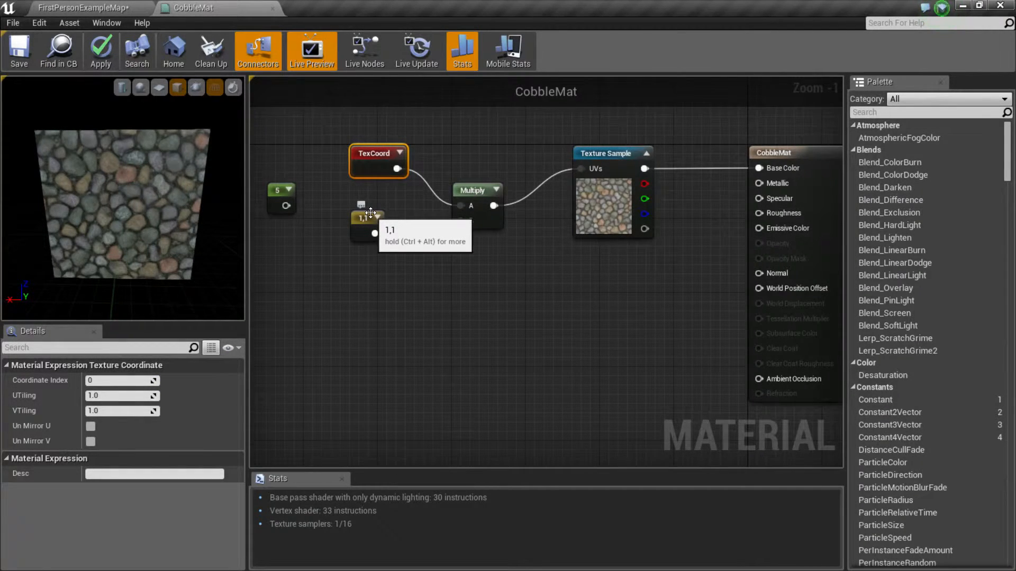
Step: Set the Constant2Vector's R and G values to 5 and inspect the resulting cobblestone tiling in the material preview
{"action": "left_click", "coordinate": [368, 218]}
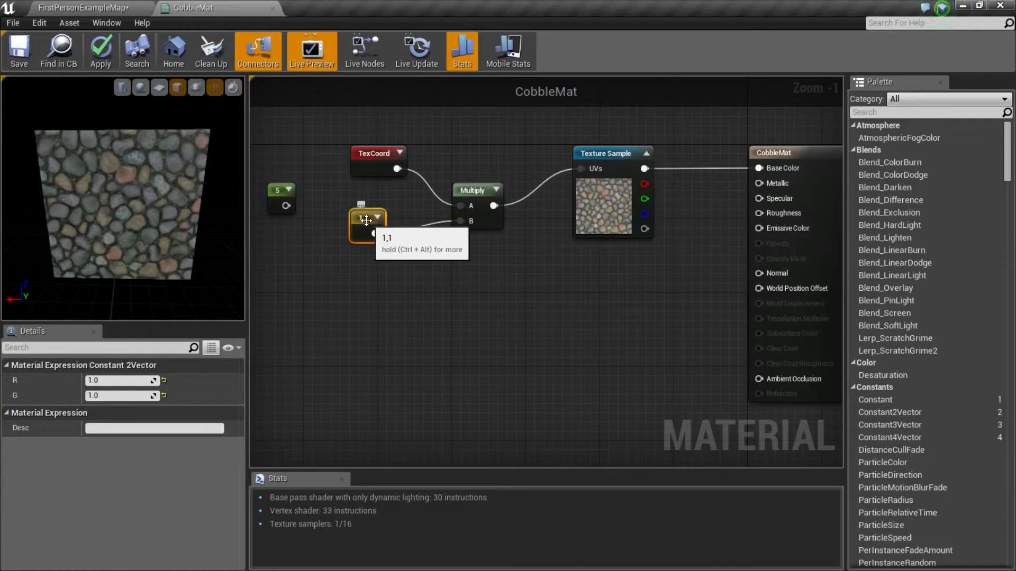
{"action": "left_click", "coordinate": [137, 385]}
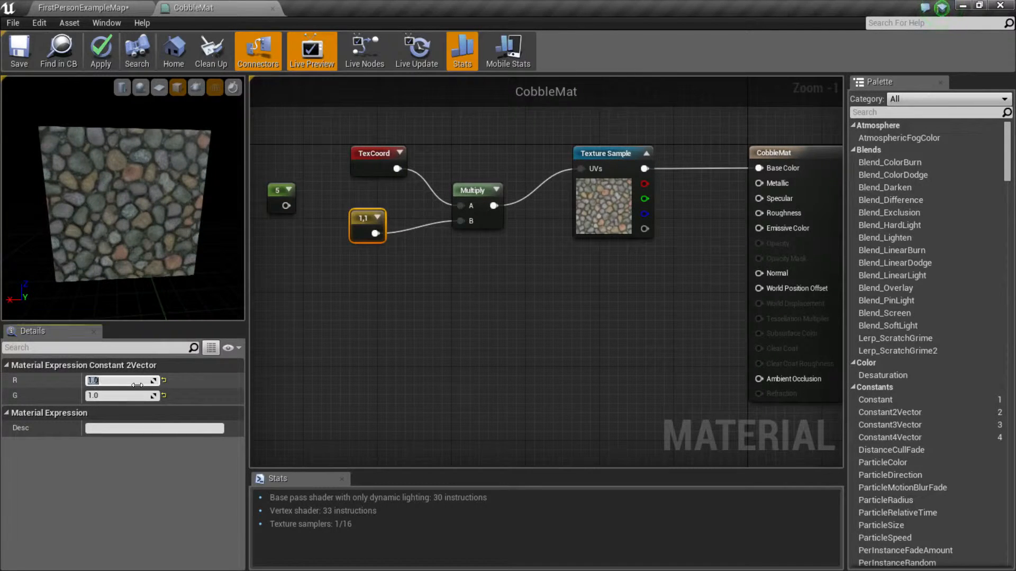
{"action": "type", "text": "5"}
{"action": "key", "text": "Return"}
{"action": "key", "text": "Tab"}
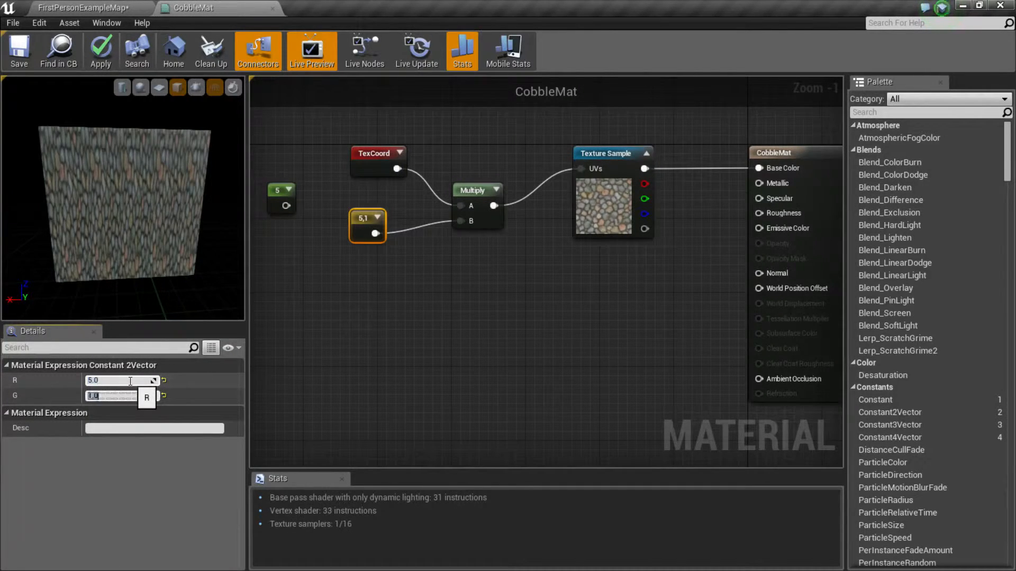
{"action": "type", "text": "5"}
{"action": "key", "text": "Return"}
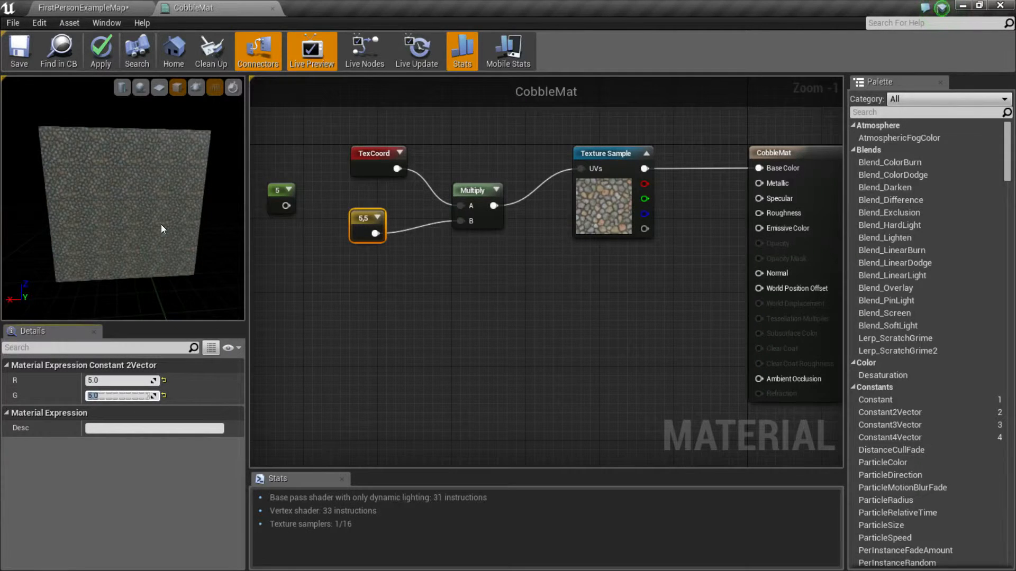
{"action": "left_click_drag", "start_coordinate": [161, 225], "coordinate": [159, 177]}
{"action": "mouse_move", "coordinate": [167, 245]}
{"action": "left_mouse_down"}
{"action": "mouse_move", "coordinate": [170, 233]}
{"action": "mouse_move", "coordinate": [159, 248]}
{"action": "left_mouse_up"}
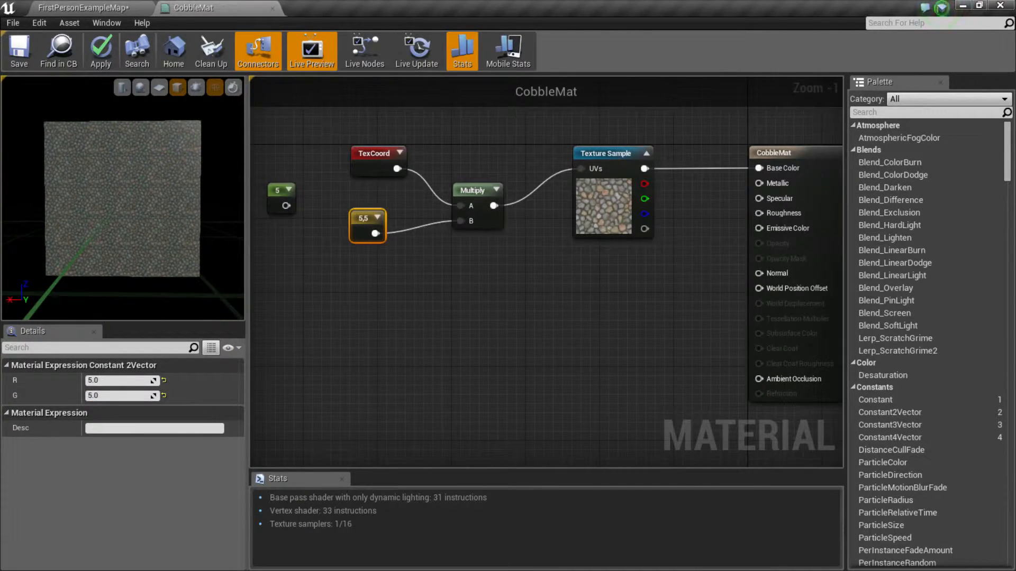
Step: Convert the Constant2Vector node feeding the Multiply node into a parameter, leaving its name unset
{"action": "left_click", "coordinate": [374, 170]}
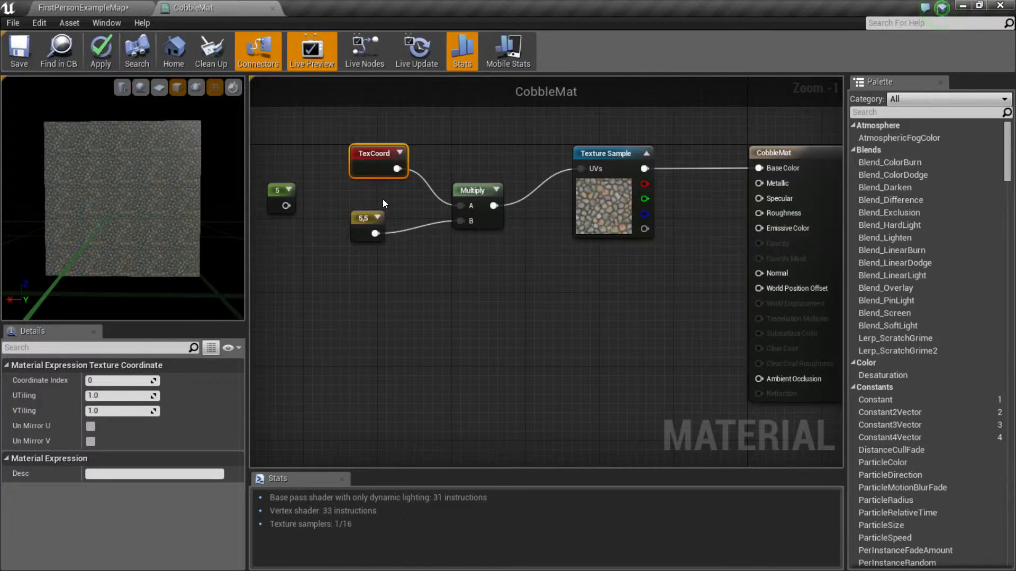
{"action": "left_click", "coordinate": [360, 222]}
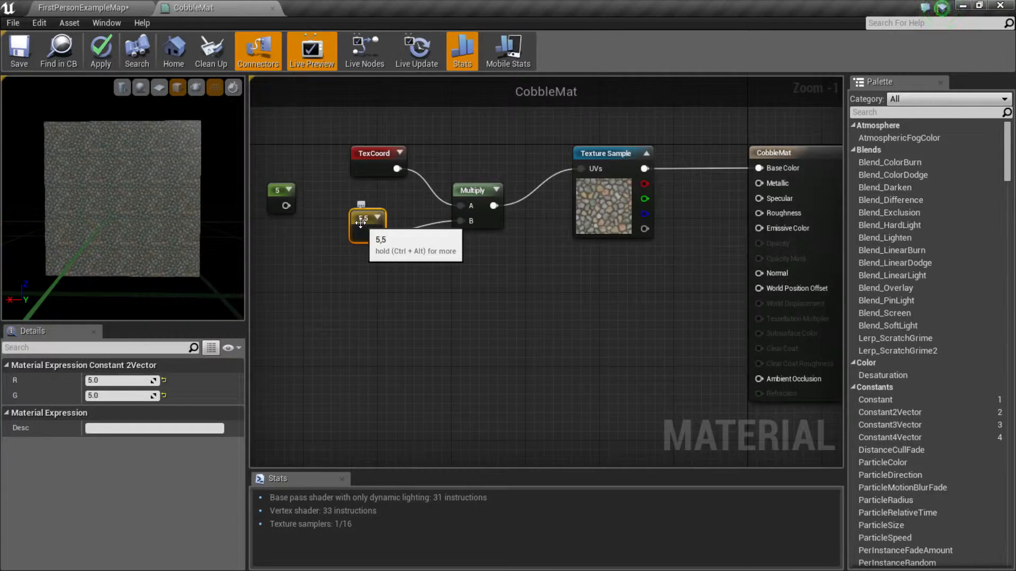
{"action": "right_click", "coordinate": [361, 223]}
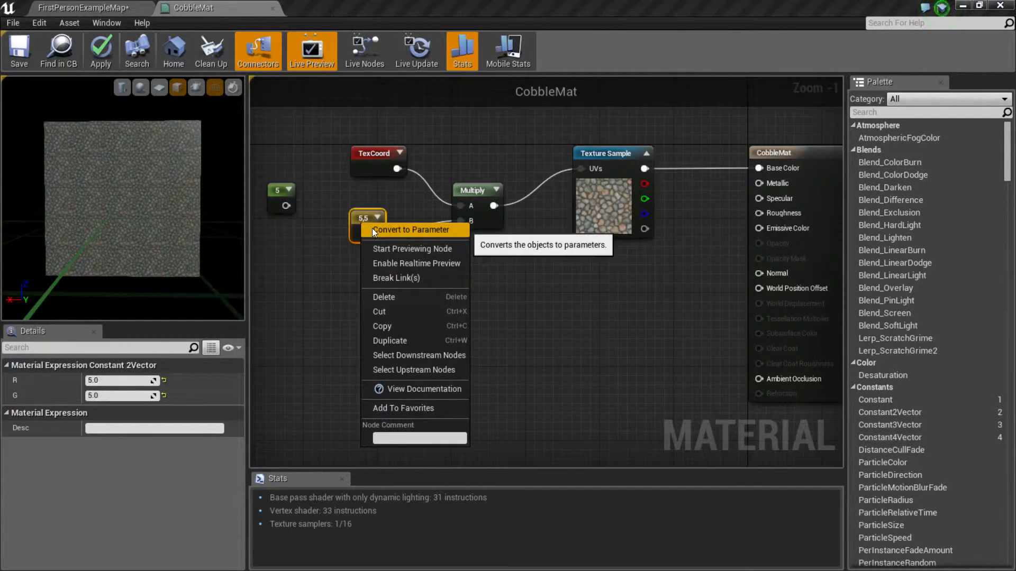
{"action": "left_click", "coordinate": [373, 229]}
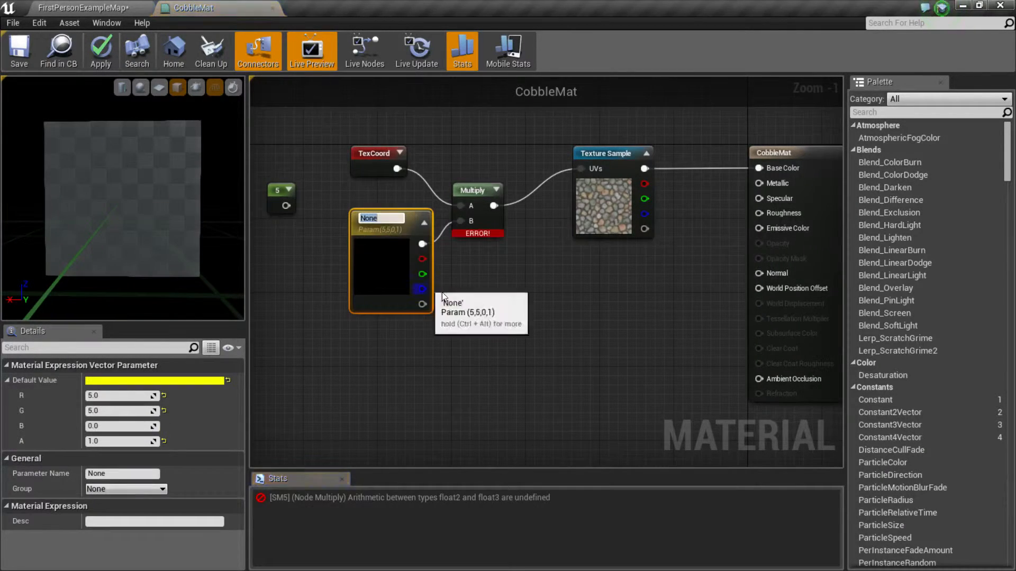
{"action": "mouse_move", "coordinate": [492, 237]}
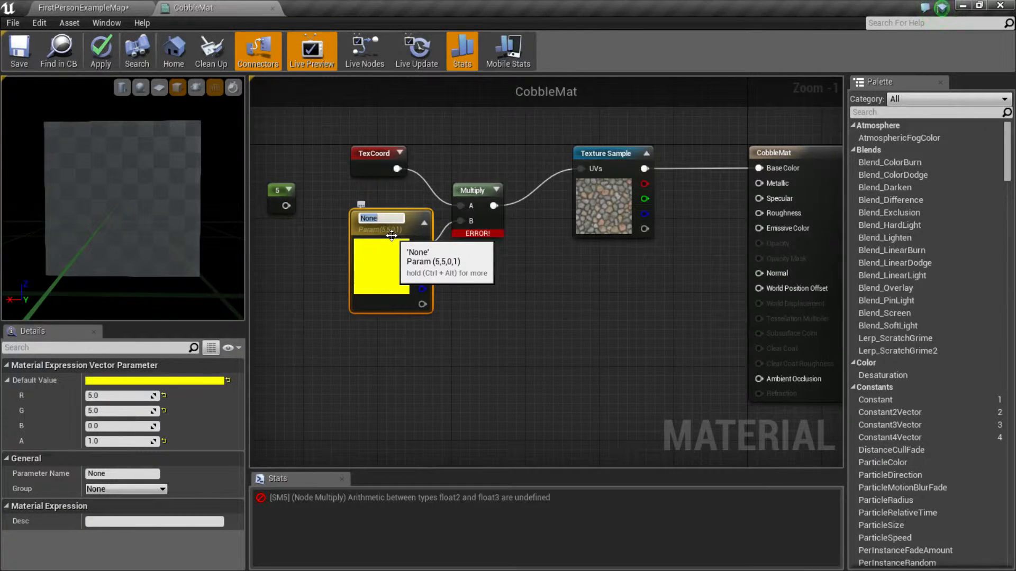
{"action": "key", "text": "Escape"}
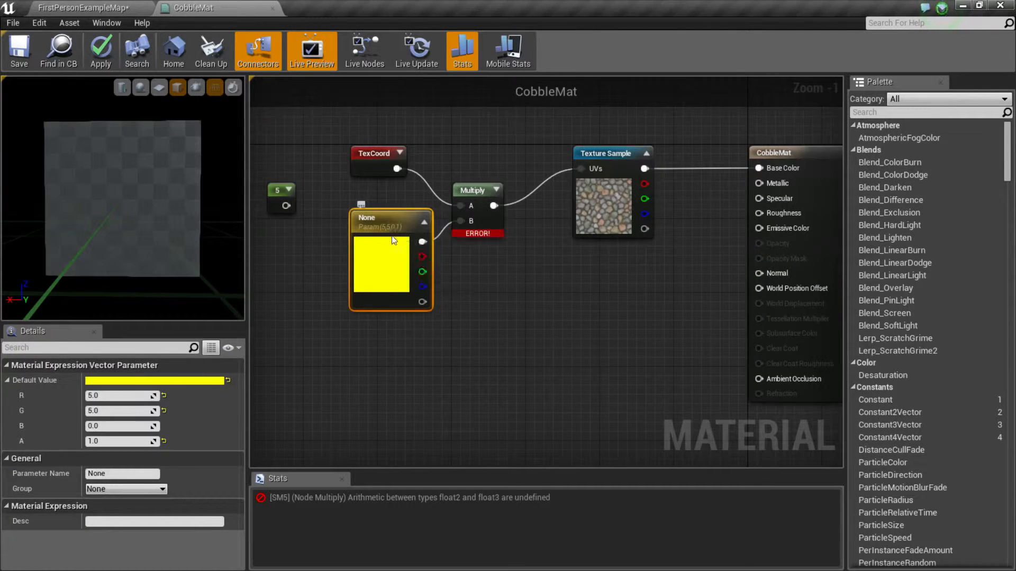
Step: Delete the vector parameter node, then place the Constant of 5 below TexCoord and connect it to the Multiply node's B input
{"action": "key", "text": "Delete"}
{"action": "right_click_drag", "start_coordinate": [391, 236], "coordinate": [442, 238]}
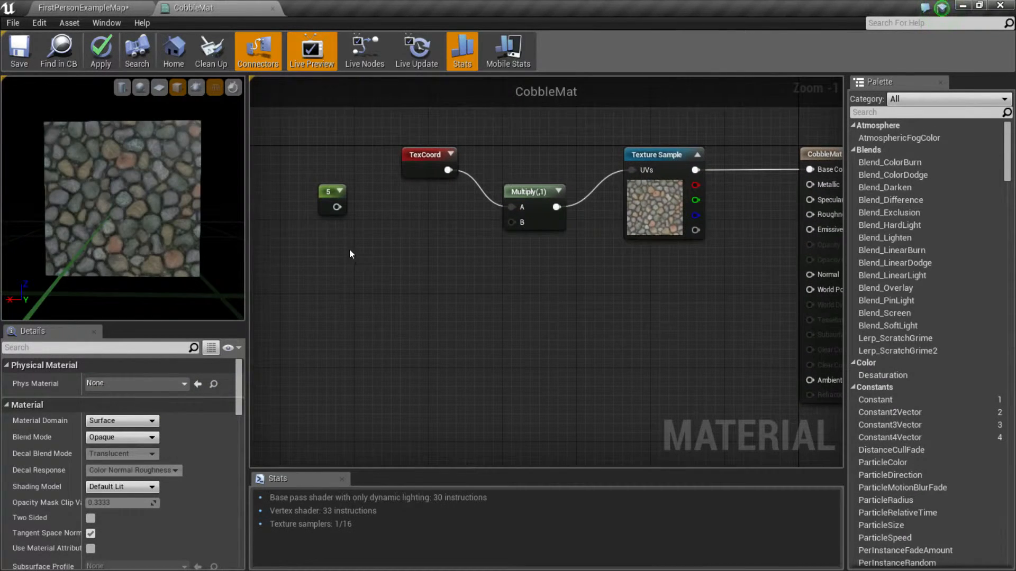
{"action": "left_click", "coordinate": [326, 199]}
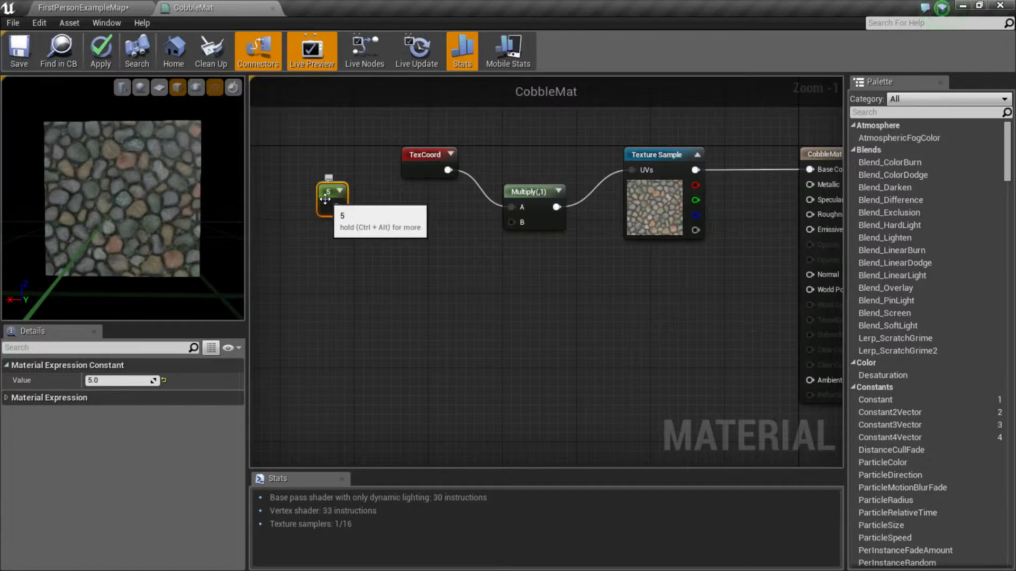
{"action": "left_click_drag", "start_coordinate": [326, 199], "coordinate": [507, 227]}
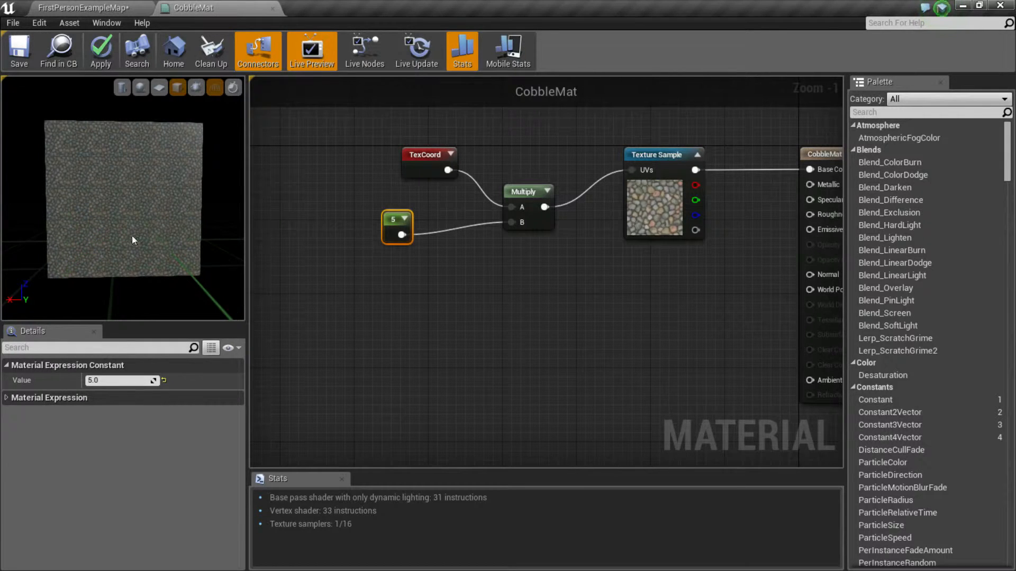
Step: Convert the Constant feeding the Multiply node into a scalar parameter without naming it
{"action": "right_click", "coordinate": [388, 221]}
{"action": "left_click", "coordinate": [395, 243]}
{"action": "left_click", "coordinate": [370, 284]}
{"action": "left_click", "coordinate": [408, 247]}
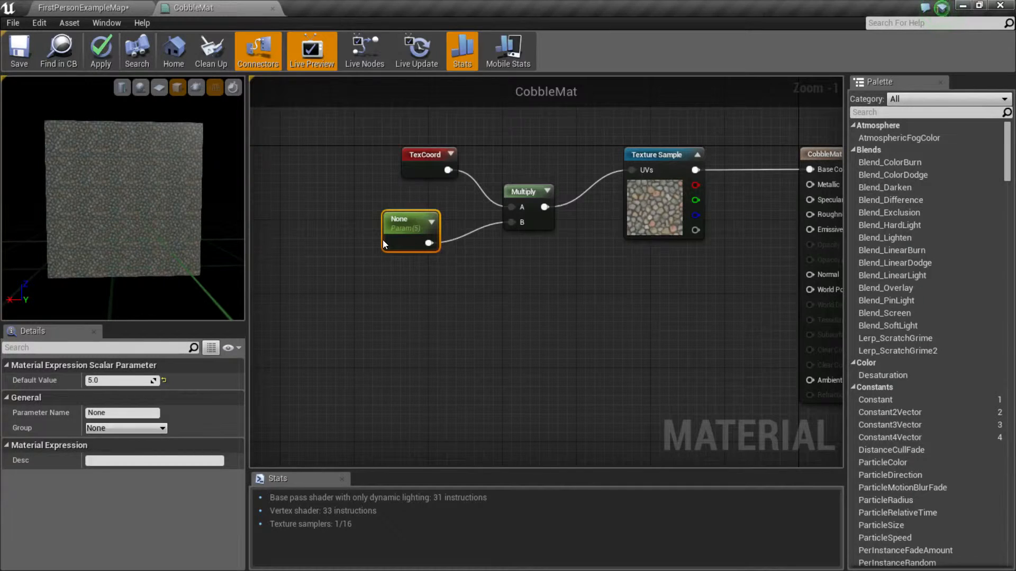
Step: Convert the scalar parameter back to a Constant and detach it from the Multiply node, moving it aside
{"action": "right_click", "coordinate": [398, 222]}
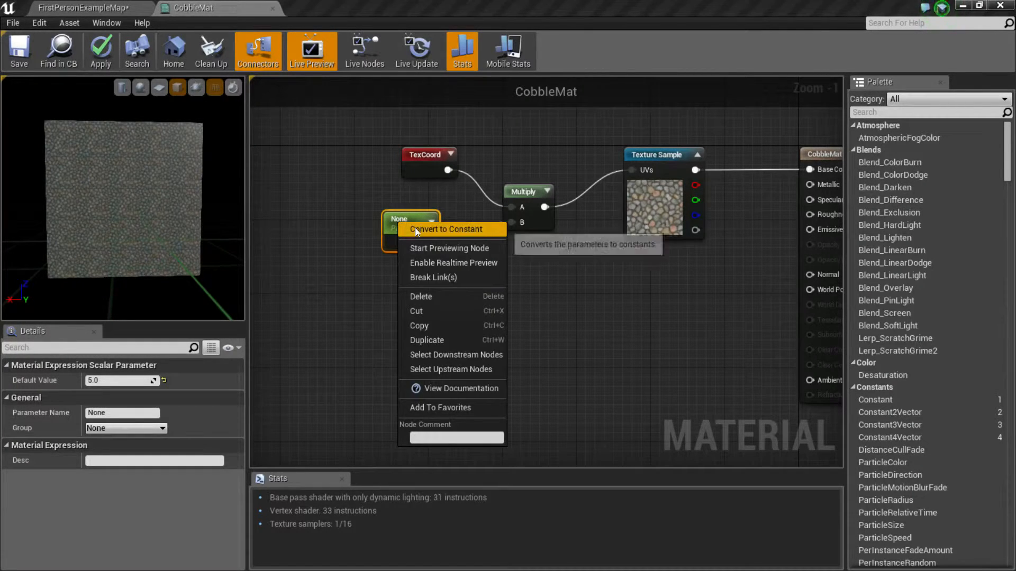
{"action": "left_click", "coordinate": [415, 228]}
{"action": "left_click", "coordinate": [402, 234], "text": "alt"}
{"action": "left_click_drag", "start_coordinate": [393, 218], "coordinate": [348, 218]}
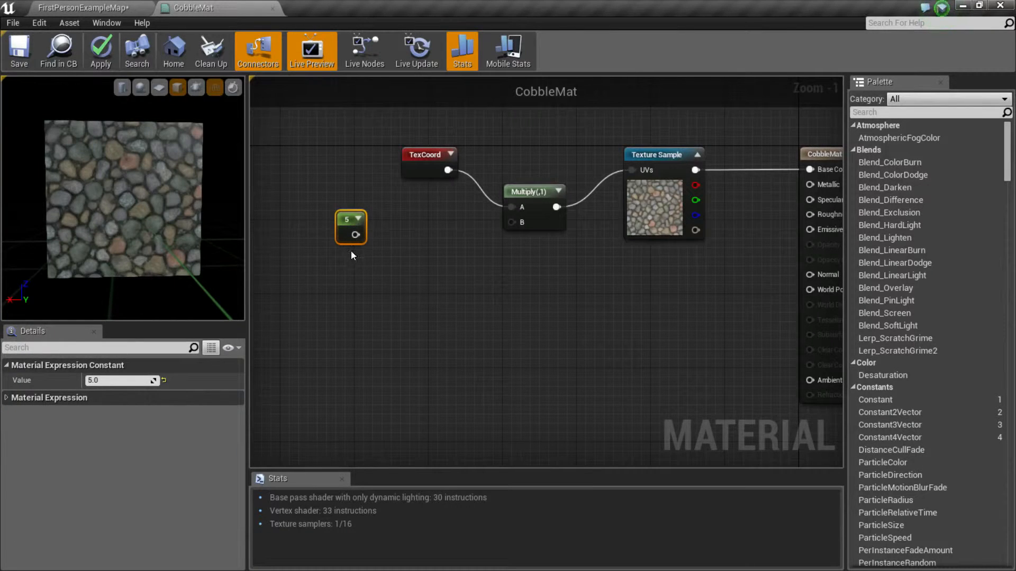
Step: Set the detached Constant node's value to 1
{"action": "left_click", "coordinate": [121, 381]}
{"action": "type", "text": "1"}
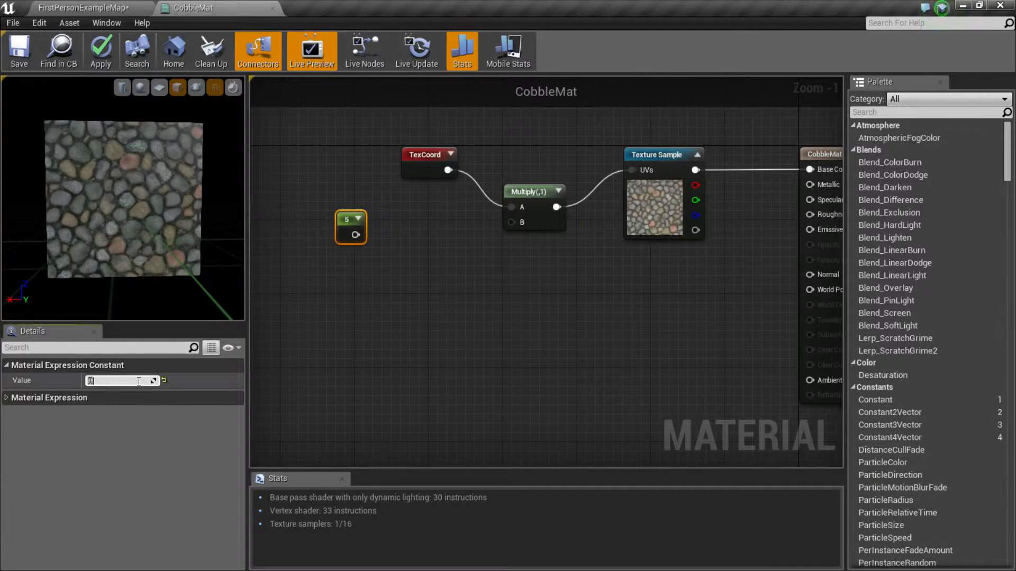
{"action": "left_click", "coordinate": [365, 252]}
{"action": "left_click", "coordinate": [347, 234]}
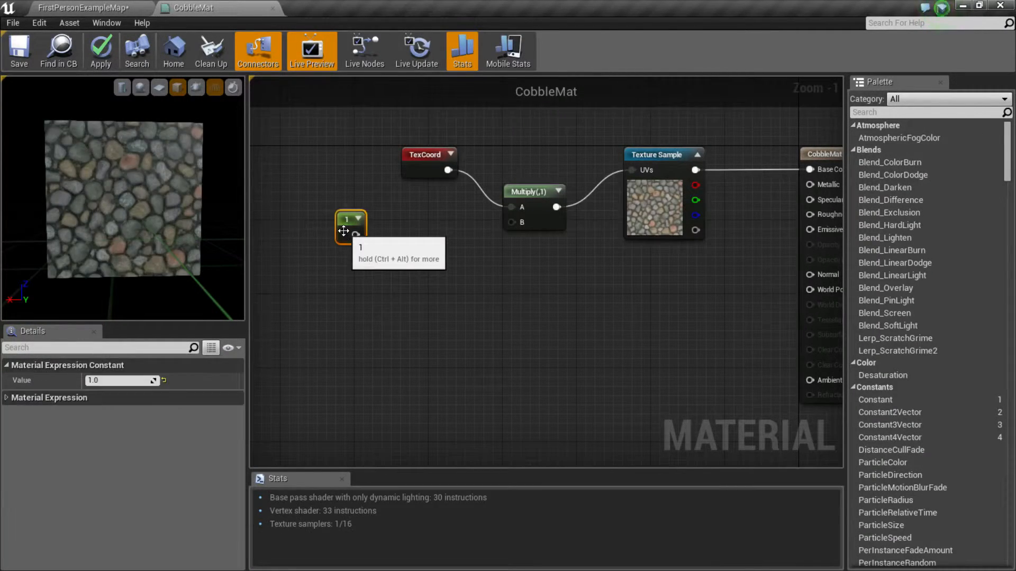
{"action": "left_click", "coordinate": [345, 267]}
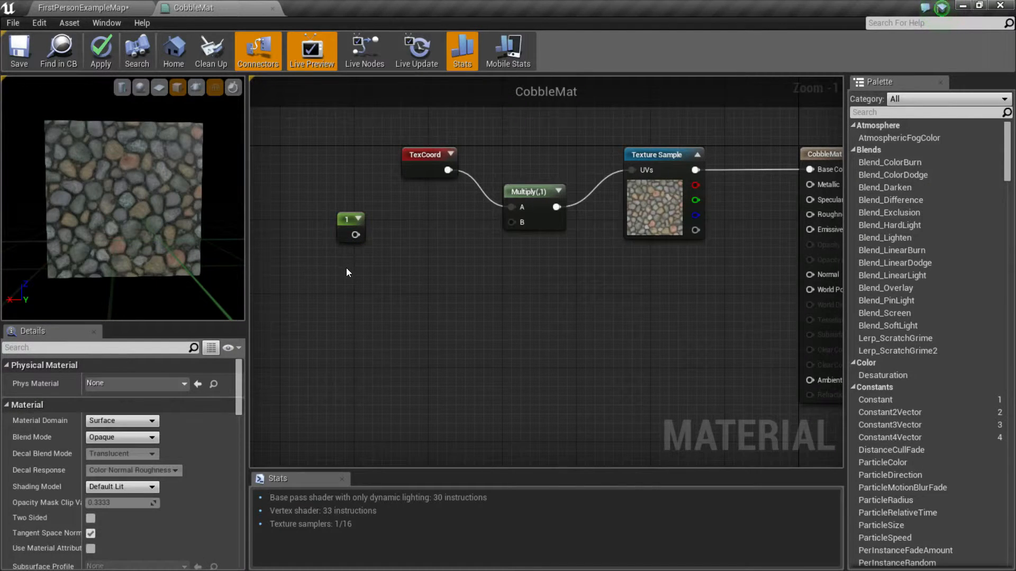
Step: Duplicate the Constant of 1 and align the copy directly beneath the original
{"action": "left_click", "coordinate": [349, 222]}
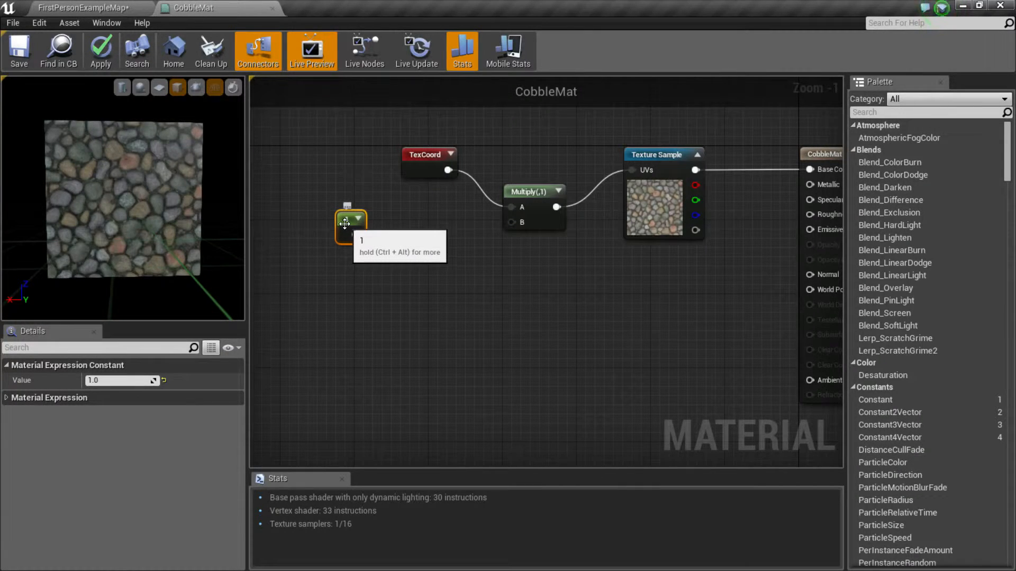
{"action": "key", "text": "ctrl+c"}
{"action": "key", "text": "ctrl+v"}
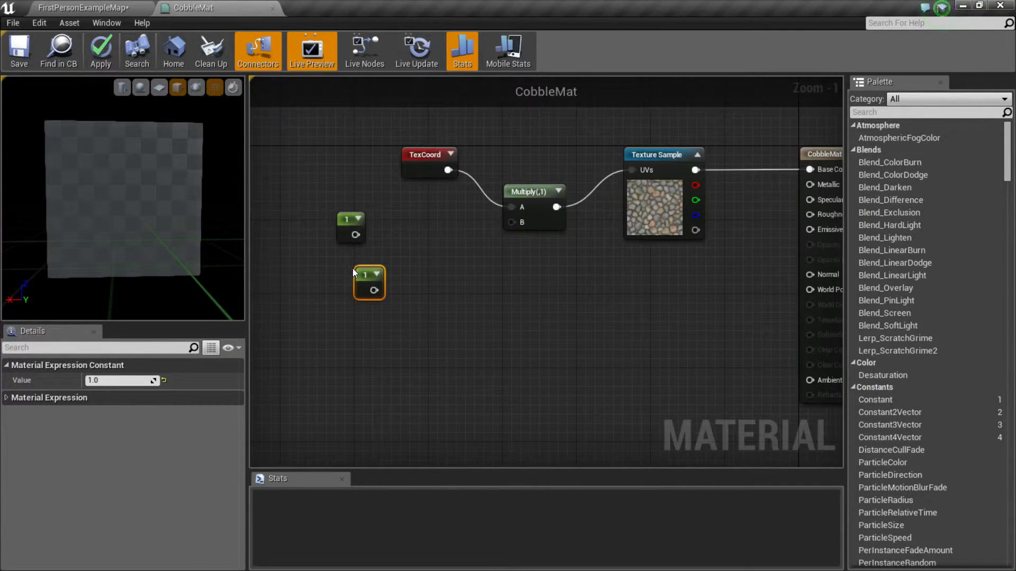
{"action": "left_click_drag", "start_coordinate": [362, 275], "coordinate": [345, 266]}
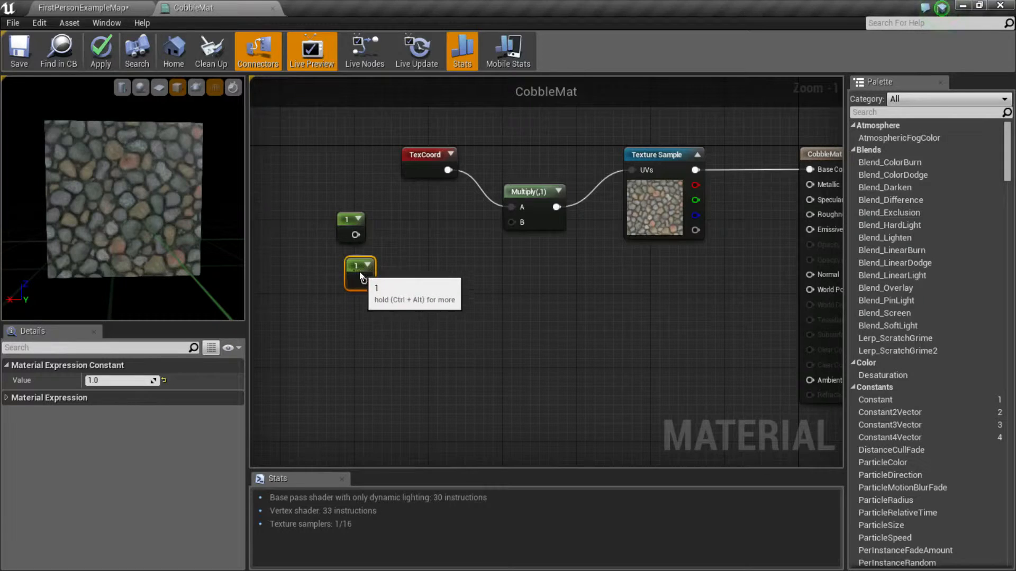
{"action": "left_click", "coordinate": [386, 270]}
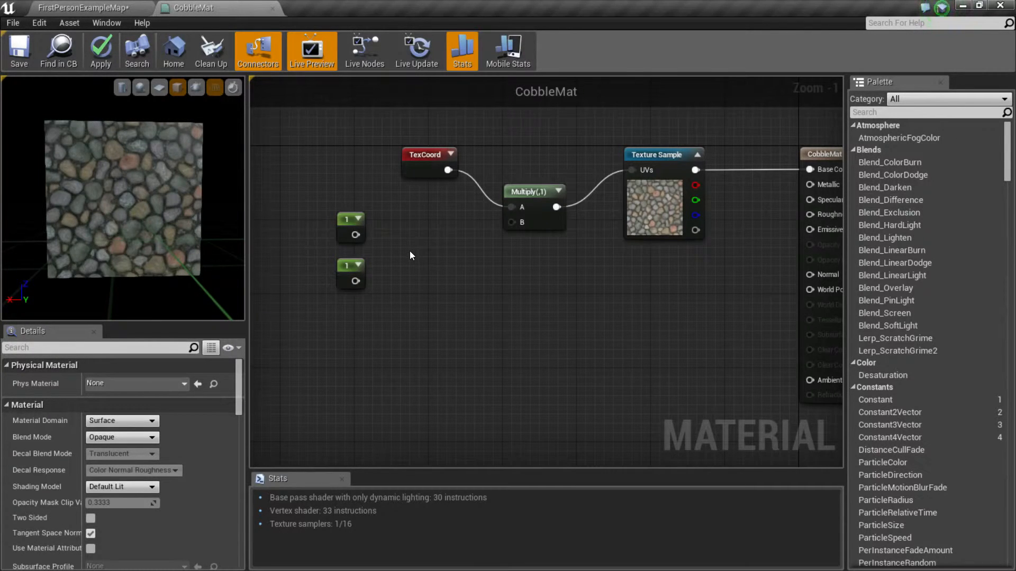
Step: Compare the two single-value Constant nodes with TexCoord's UTiling and VTiling and the inputs of the Multiply node
{"action": "left_click", "coordinate": [423, 169]}
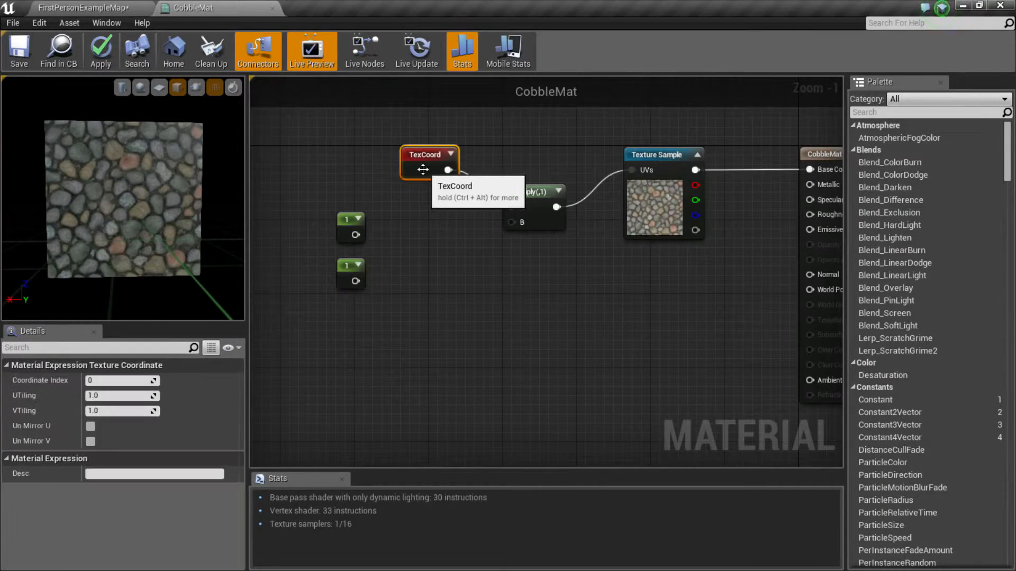
{"action": "left_click", "coordinate": [351, 228]}
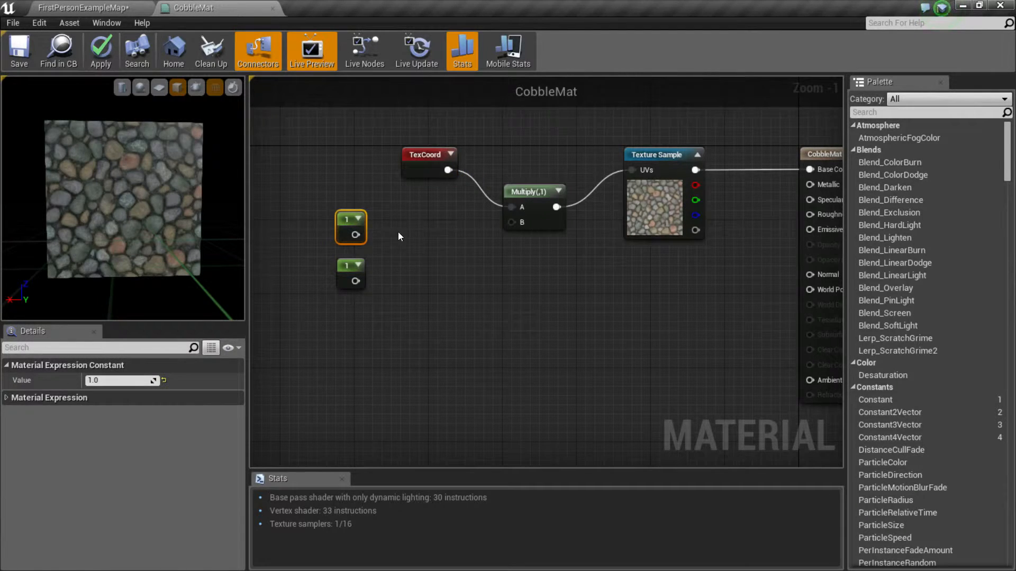
{"action": "left_click", "coordinate": [398, 231]}
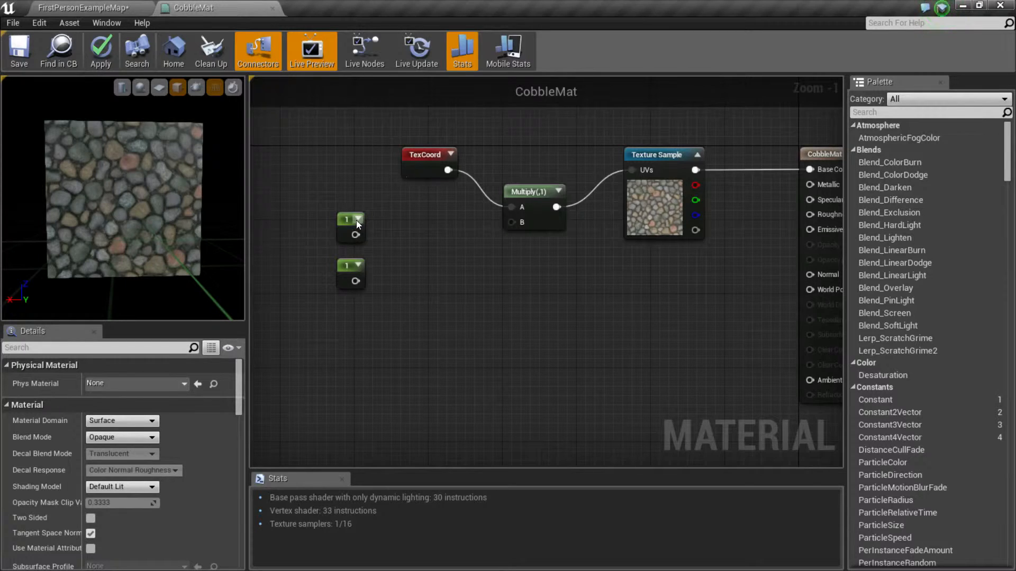
{"action": "left_click", "coordinate": [419, 161]}
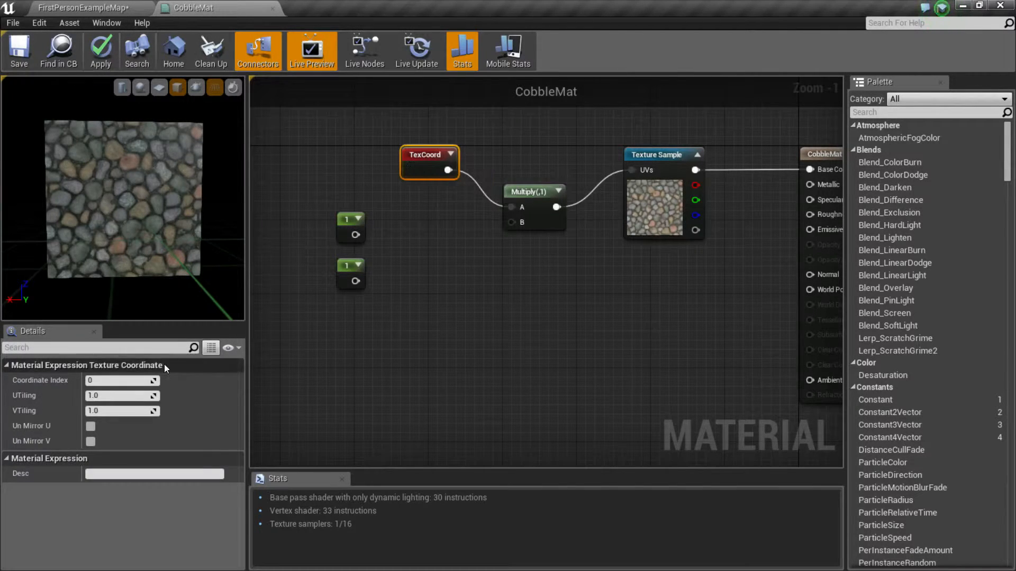
{"action": "left_click", "coordinate": [399, 264]}
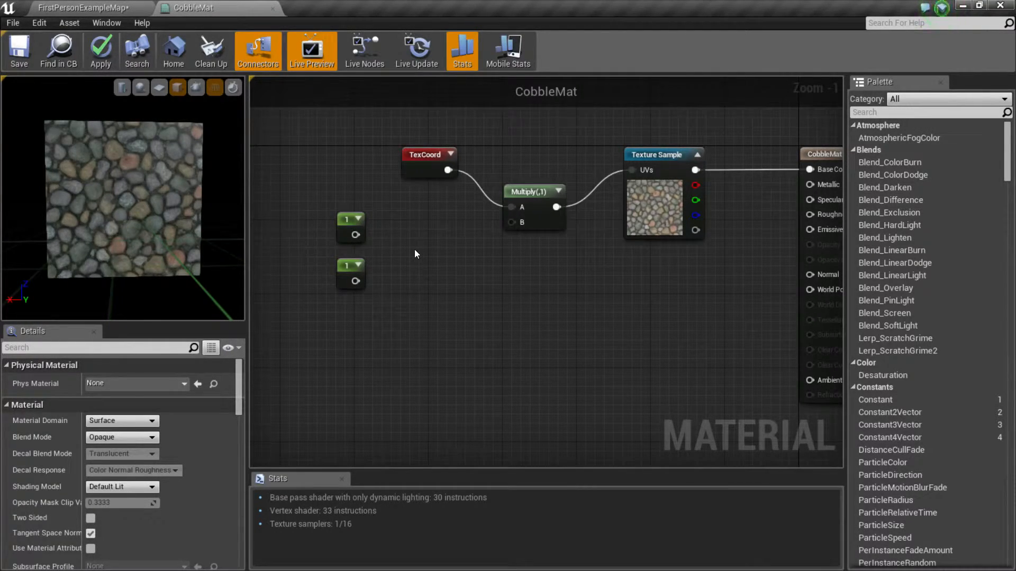
{"action": "left_click", "coordinate": [350, 225]}
{"action": "left_click", "coordinate": [396, 247]}
{"action": "left_click", "coordinate": [350, 228]}
{"action": "left_click", "coordinate": [366, 268]}
{"action": "left_click", "coordinate": [530, 202]}
{"action": "left_click", "coordinate": [424, 247]}
Step: Add an AppendVector node and place it between the two Constants and the Multiply node
{"action": "right_click", "coordinate": [413, 249]}
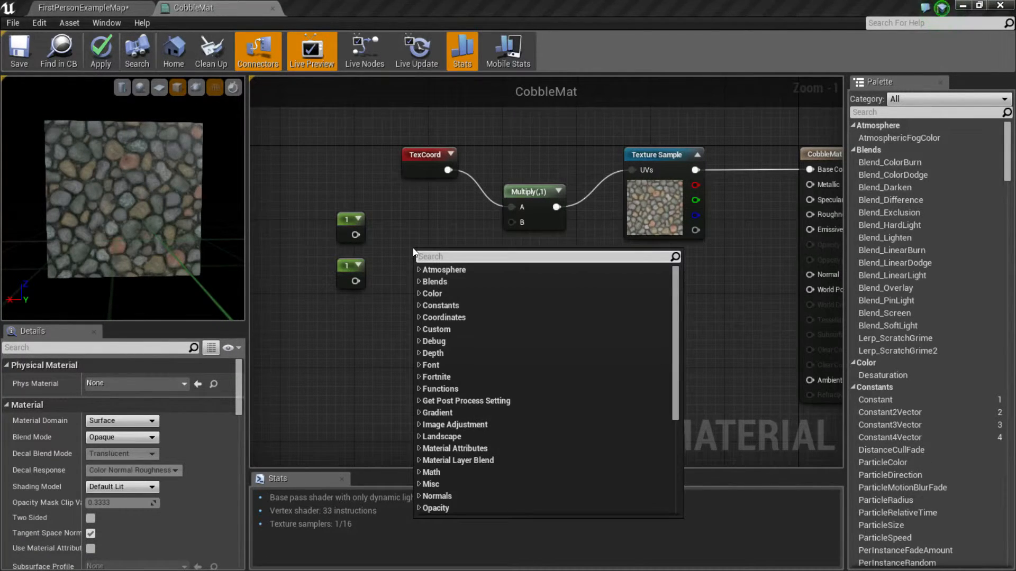
{"action": "type", "text": "appen"}
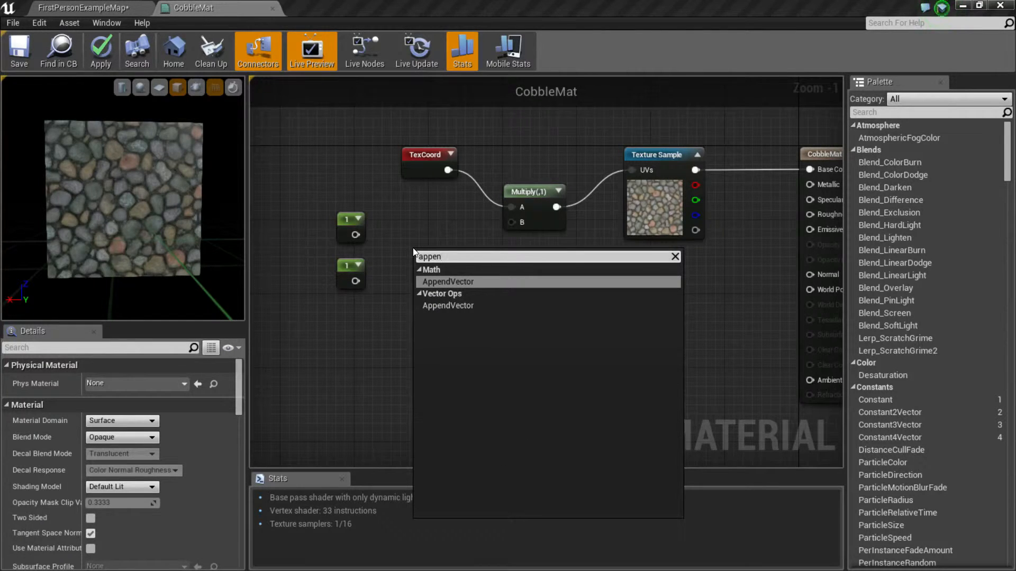
{"action": "key", "text": "Return"}
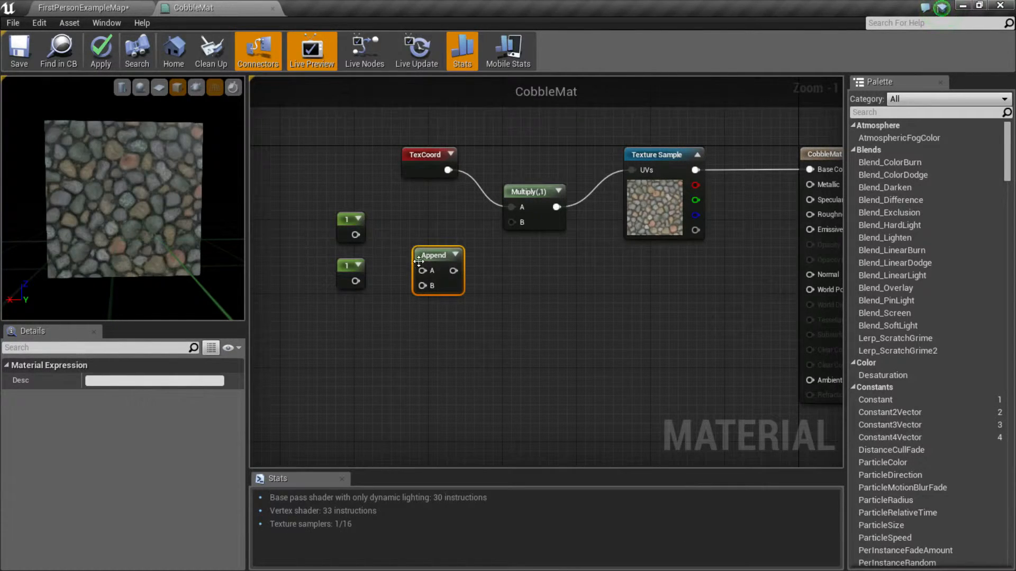
{"action": "left_click_drag", "start_coordinate": [418, 252], "coordinate": [406, 234]}
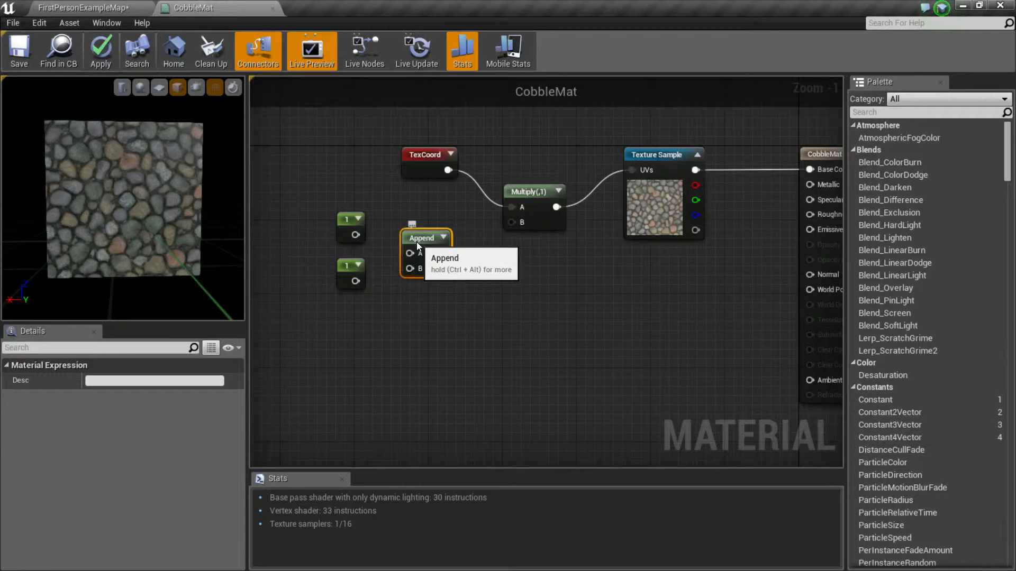
{"action": "left_click", "coordinate": [350, 221]}
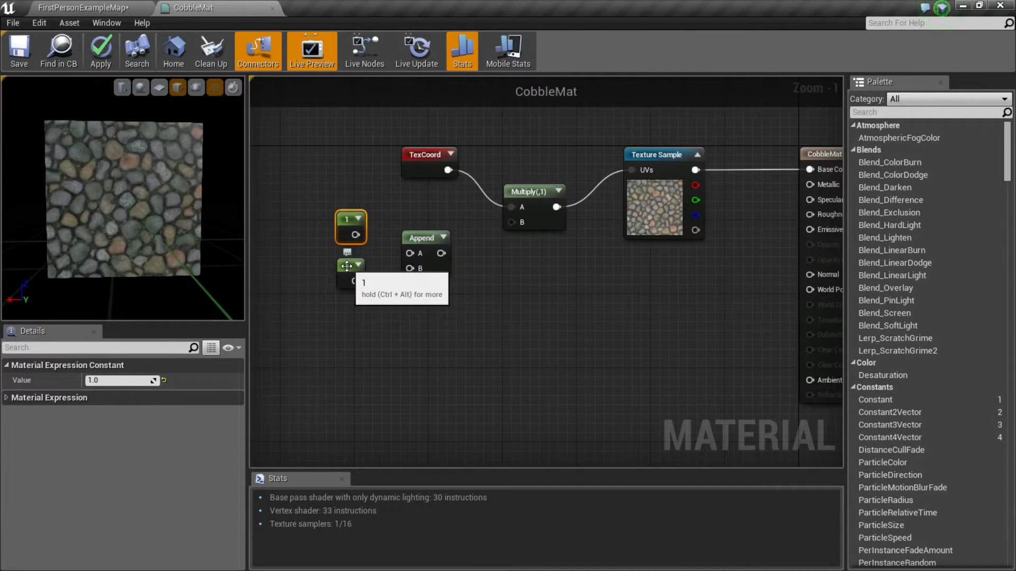
{"action": "left_click", "coordinate": [388, 278]}
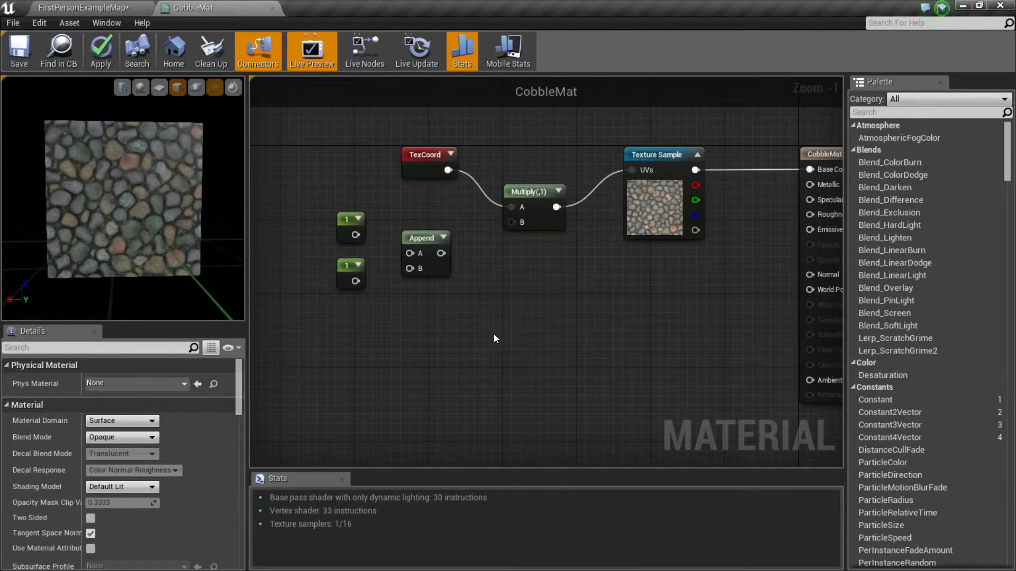
Step: Add a Constant2Vector node below the Multiply node and set its R and G values to 1
{"action": "left_click", "coordinate": [547, 278]}
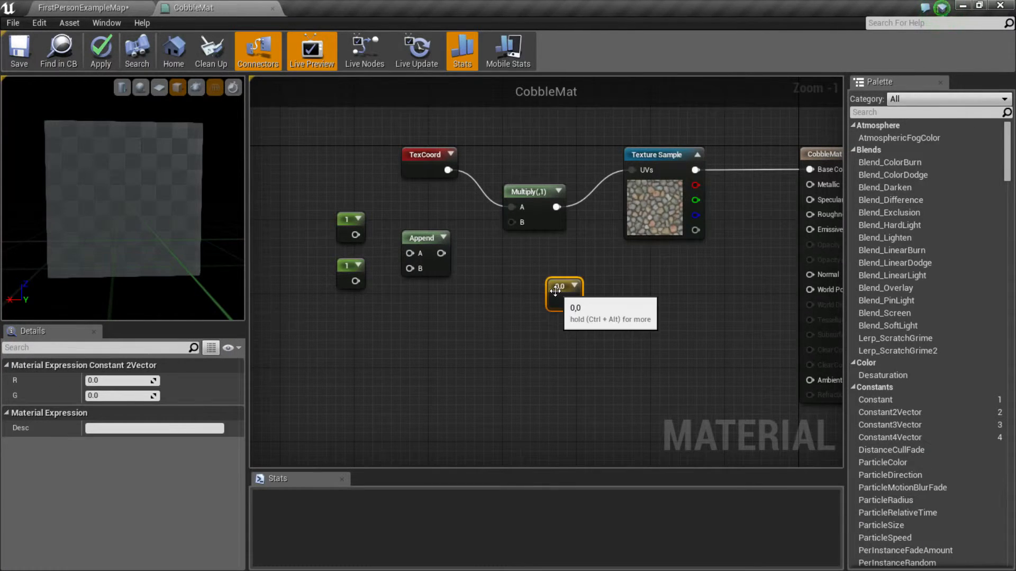
{"action": "left_click", "coordinate": [143, 381]}
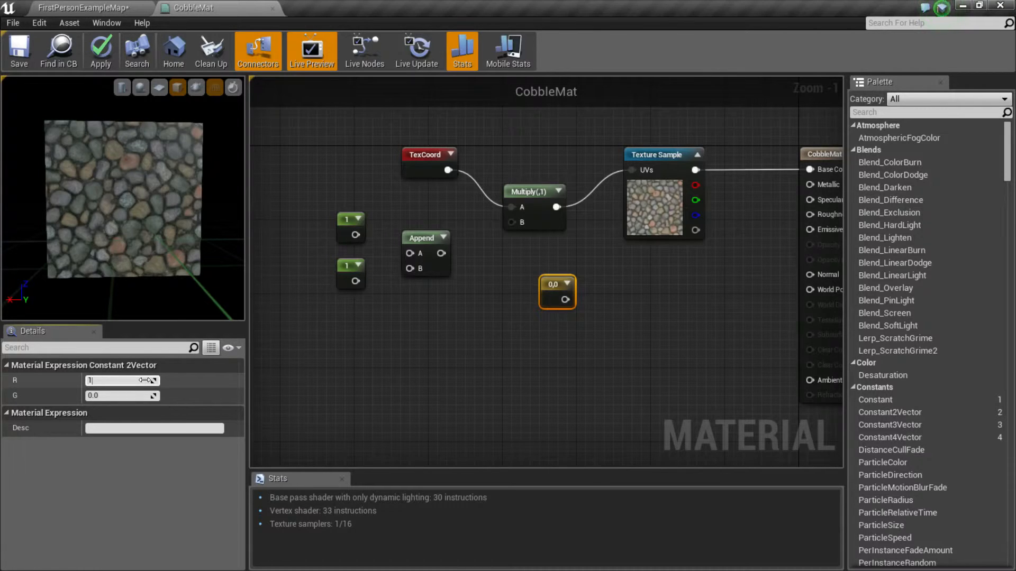
{"action": "type", "text": "1"}
{"action": "key", "text": "Return"}
{"action": "left_click", "coordinate": [131, 396]}
{"action": "type", "text": "1"}
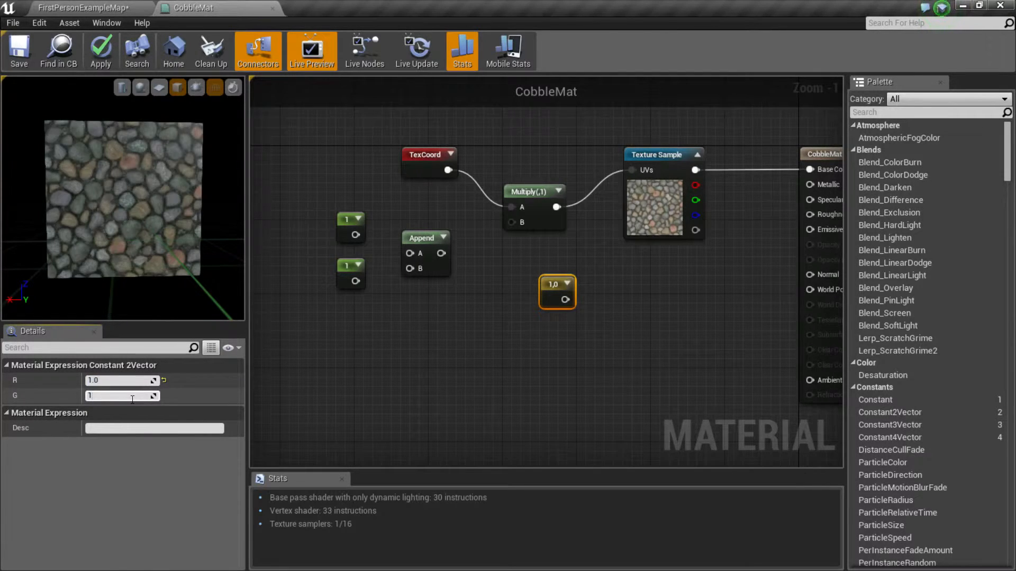
{"action": "key", "text": "Return"}
{"action": "left_click", "coordinate": [460, 329]}
Step: Expand the colour preview of the Constant2Vector node and move the node beneath the Texture Sample
{"action": "left_click", "coordinate": [569, 284]}
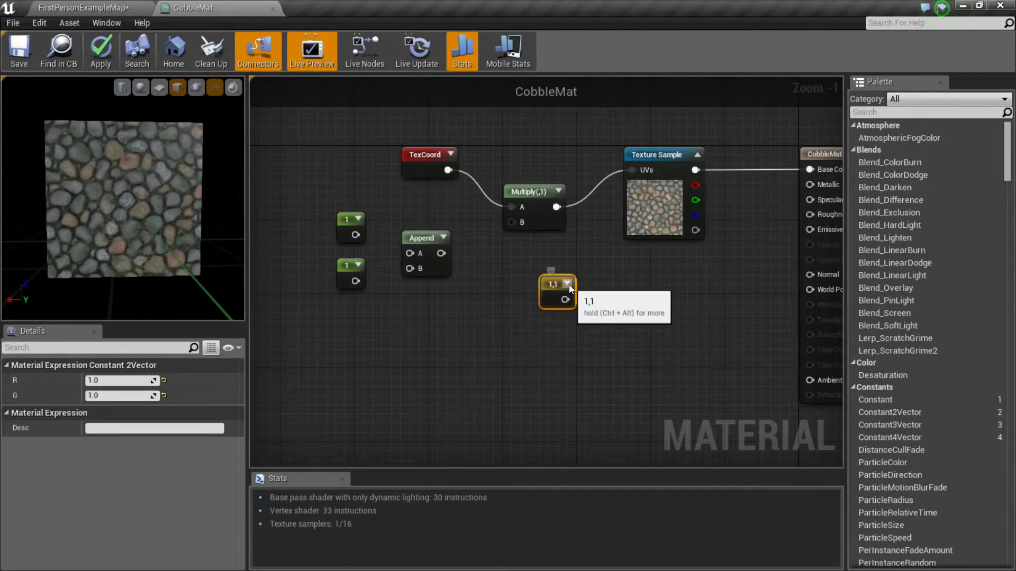
{"action": "left_click", "coordinate": [566, 284]}
{"action": "left_click_drag", "start_coordinate": [563, 291], "coordinate": [638, 272]}
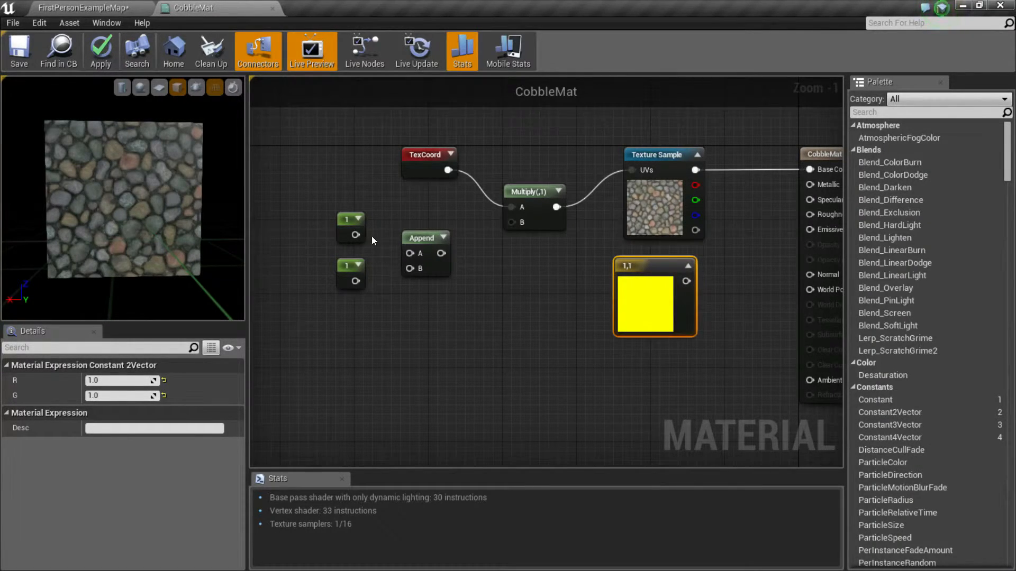
Step: Inspect the upper Constant's colour preview, collapse it again and return the node to its place above the other Constant
{"action": "left_click_drag", "start_coordinate": [349, 218], "coordinate": [304, 201]}
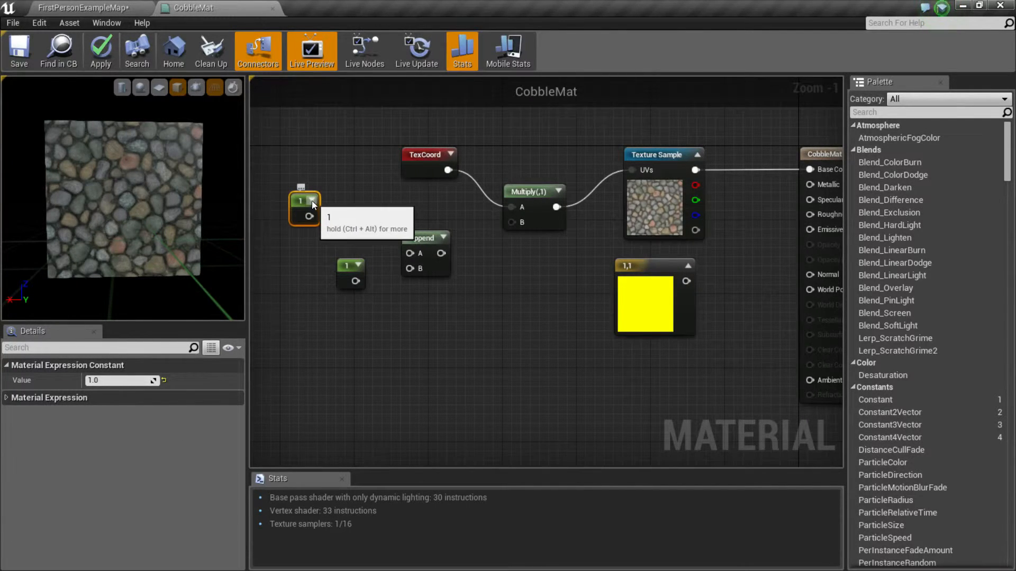
{"action": "left_click", "coordinate": [313, 201]}
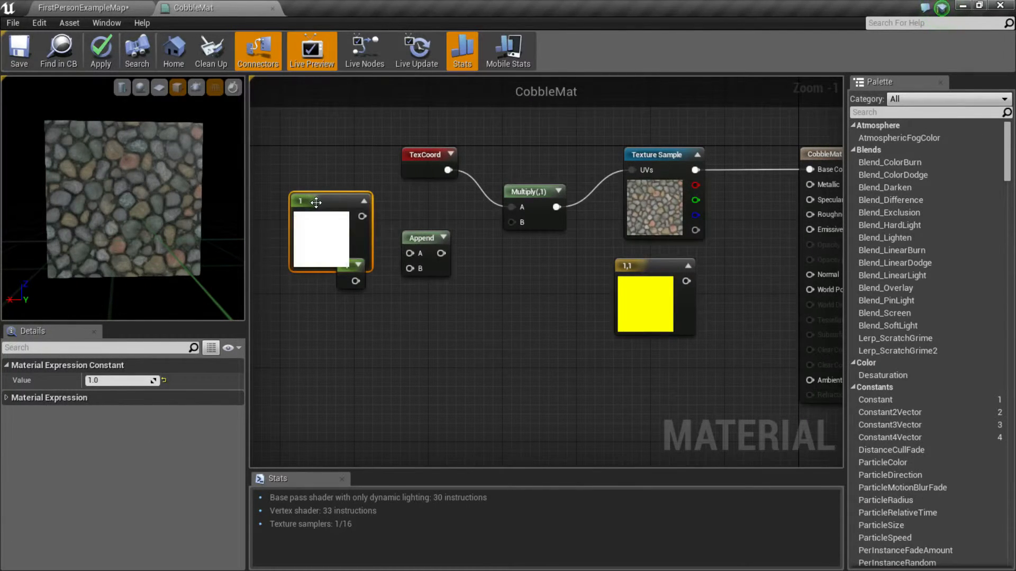
{"action": "left_click", "coordinate": [364, 201]}
{"action": "left_click_drag", "start_coordinate": [300, 208], "coordinate": [345, 227]}
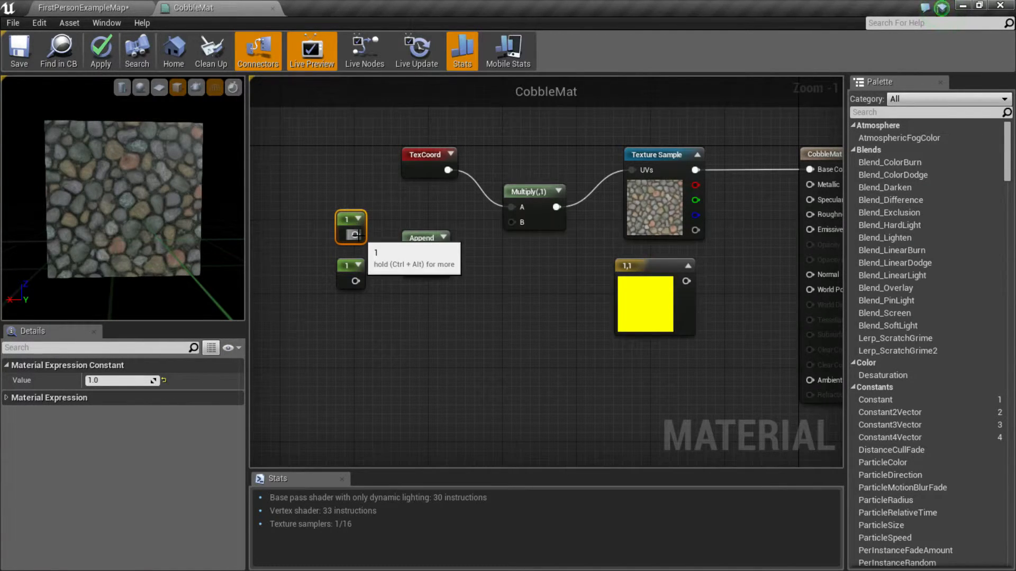
Step: Connect the upper Constant to Append's A input and the lower one to B, and expand Append's preview
{"action": "left_click_drag", "start_coordinate": [355, 235], "coordinate": [411, 254]}
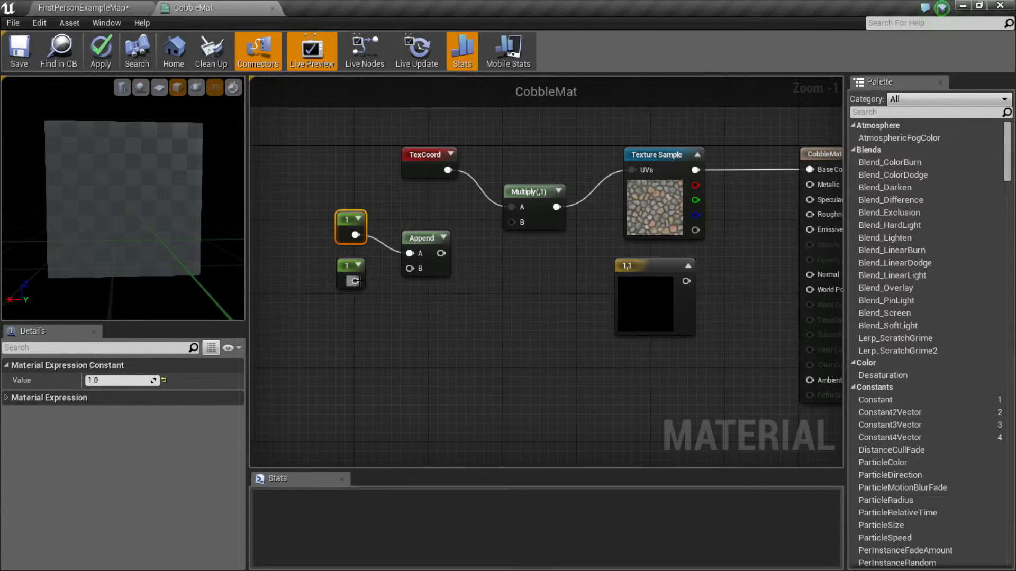
{"action": "left_click_drag", "start_coordinate": [354, 281], "coordinate": [409, 269]}
{"action": "left_click", "coordinate": [443, 238]}
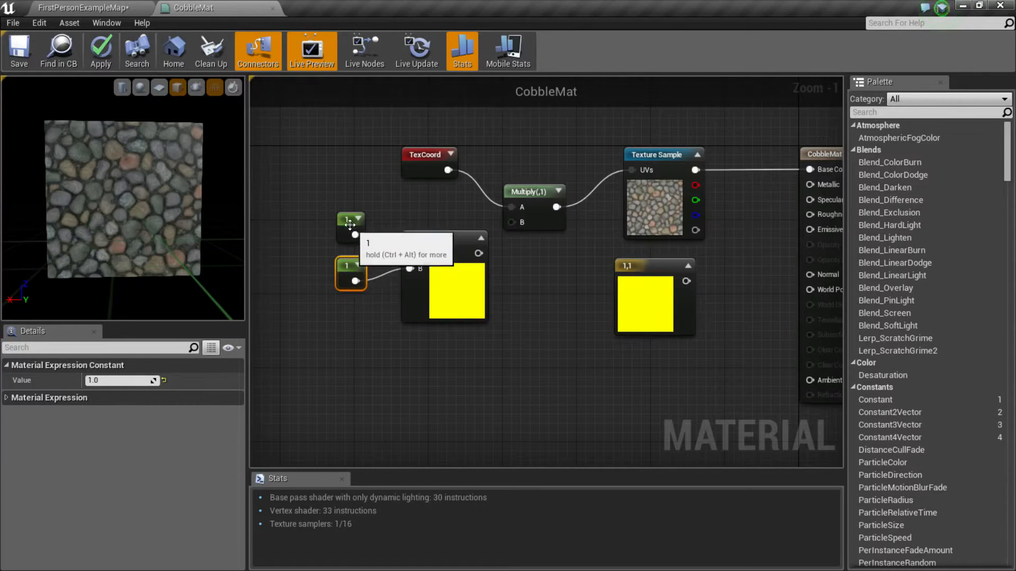
Step: Delete the Constant2Vector node under the Texture Sample and collapse the Append node's preview
{"action": "left_click", "coordinate": [628, 272]}
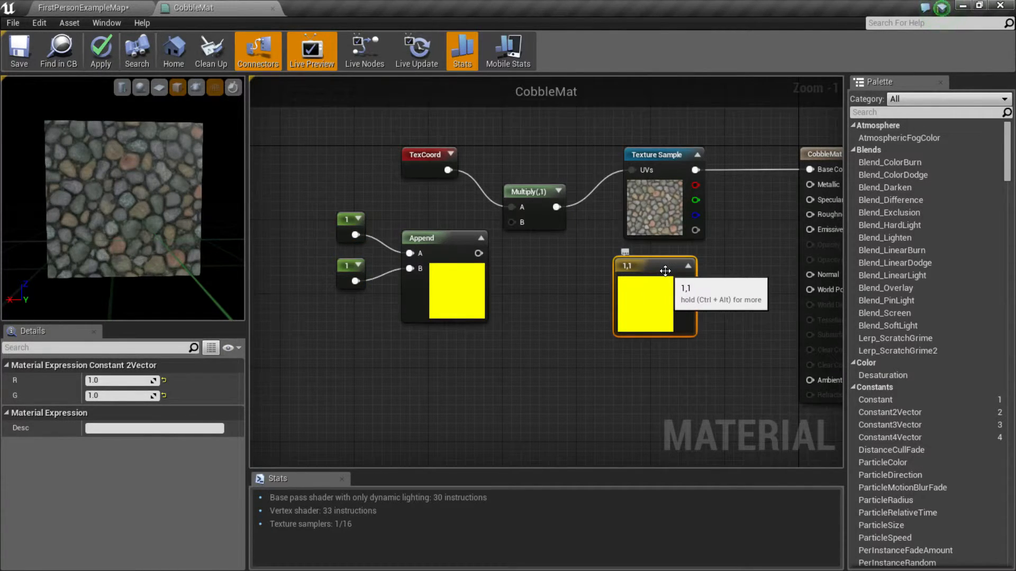
{"action": "key", "text": "Delete"}
{"action": "left_click", "coordinate": [347, 268]}
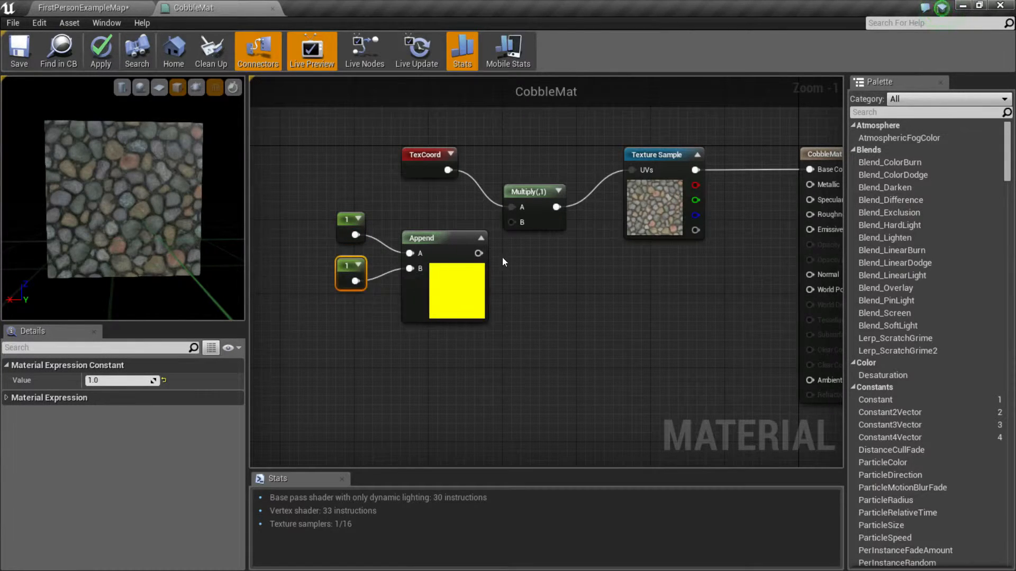
{"action": "left_click", "coordinate": [481, 238]}
Step: Review TexCoord's UTiling and VTiling settings, and connect the Append output to the Multiply node's B input
{"action": "left_click", "coordinate": [429, 162]}
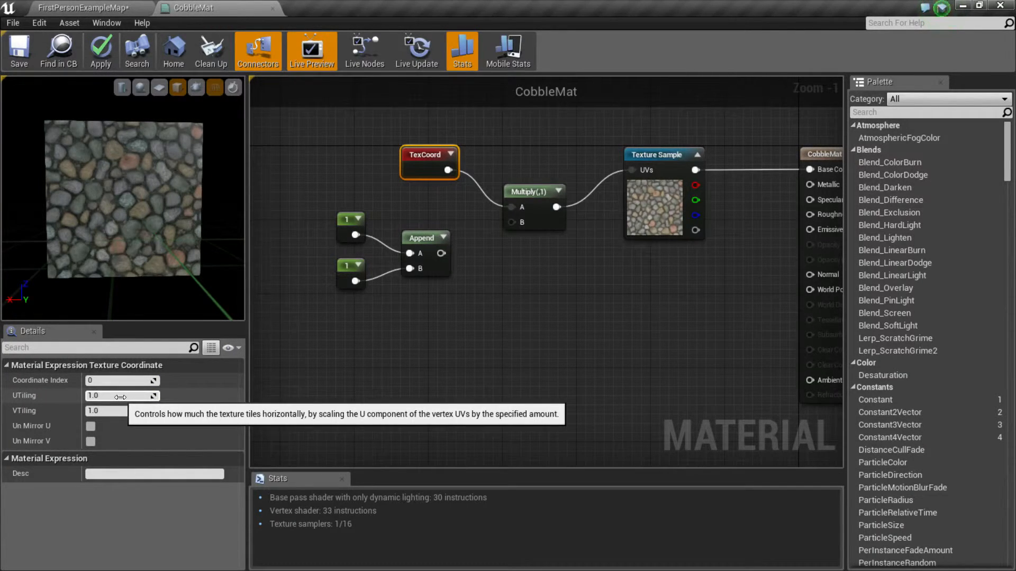
{"action": "left_click", "coordinate": [384, 320]}
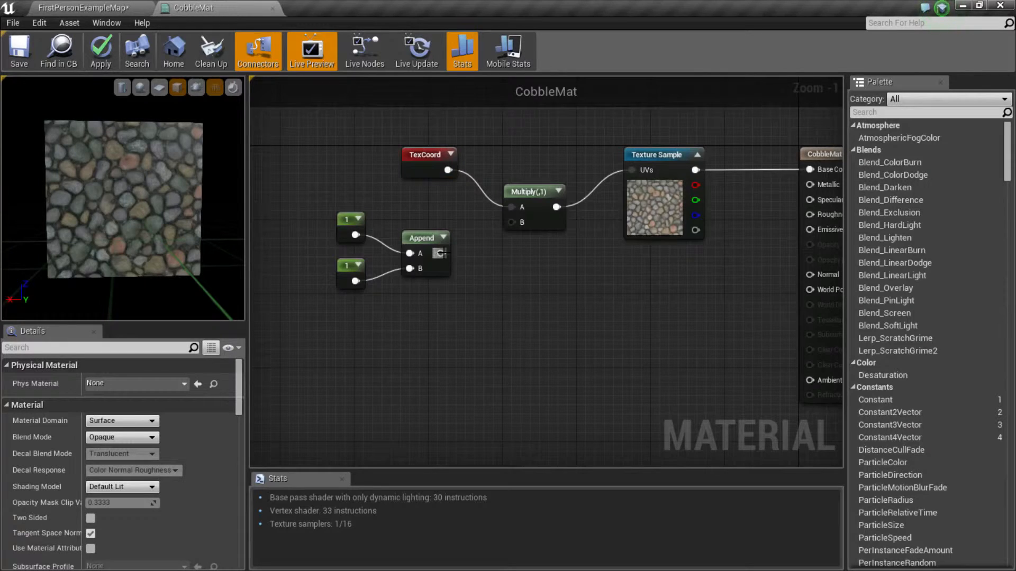
{"action": "left_click_drag", "start_coordinate": [441, 253], "coordinate": [517, 223]}
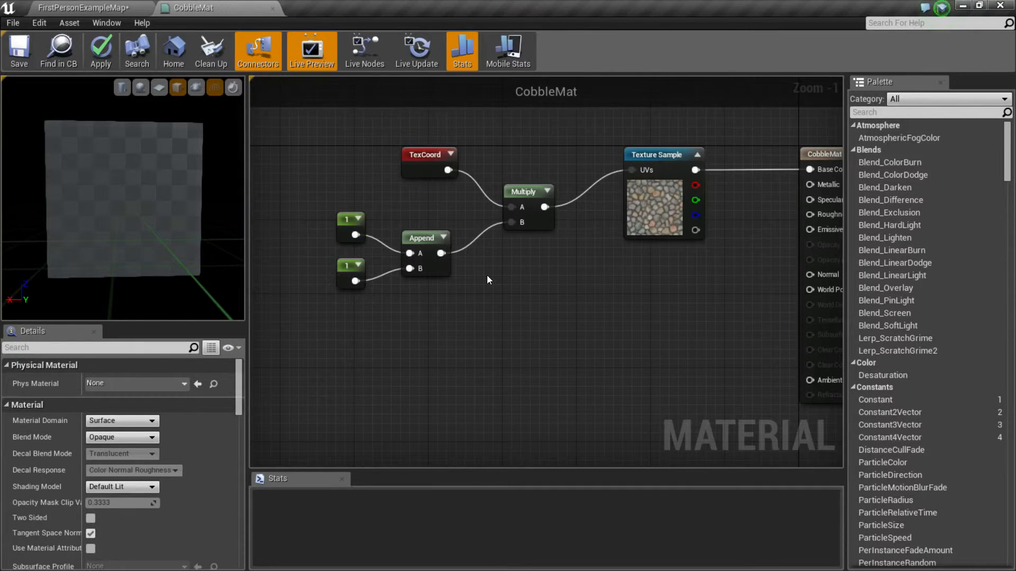
Step: Move the two Constants and the Append node slightly up, and shift TexCoord slightly down above the Append node
{"action": "left_click_drag", "start_coordinate": [320, 205], "coordinate": [453, 272]}
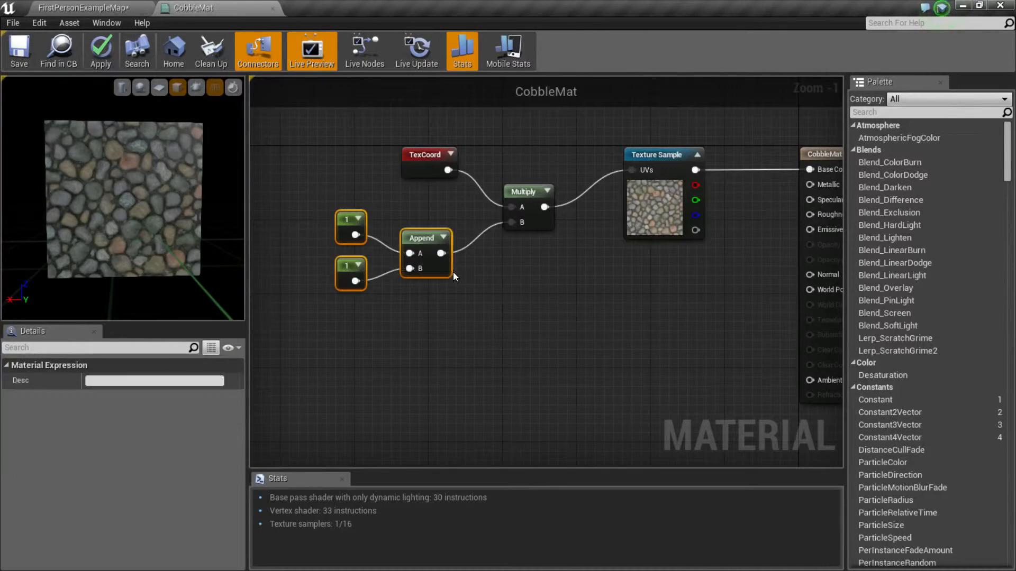
{"action": "left_click_drag", "start_coordinate": [429, 233], "coordinate": [429, 214]}
{"action": "left_click_drag", "start_coordinate": [418, 177], "coordinate": [414, 185]}
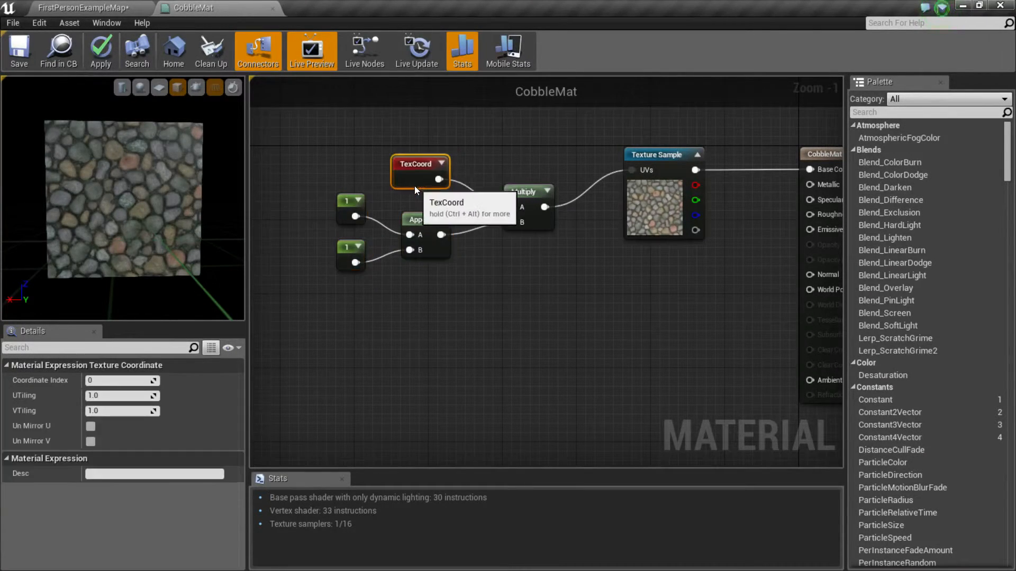
{"action": "left_click", "coordinate": [510, 296]}
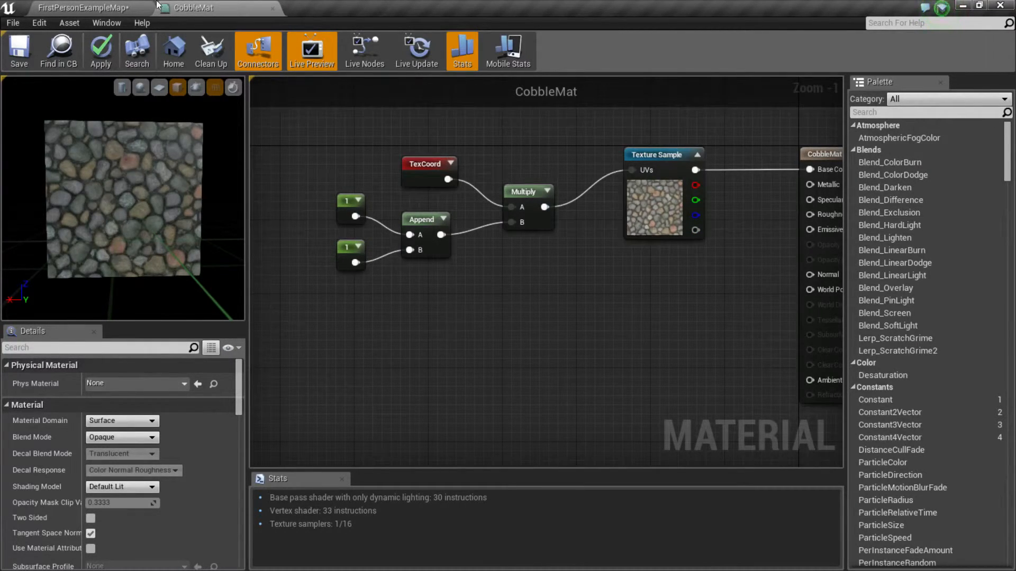
Step: Examine the cobblestone sphere in the level and the upper Constant's value in CobbleMat
{"action": "left_click", "coordinate": [136, 7]}
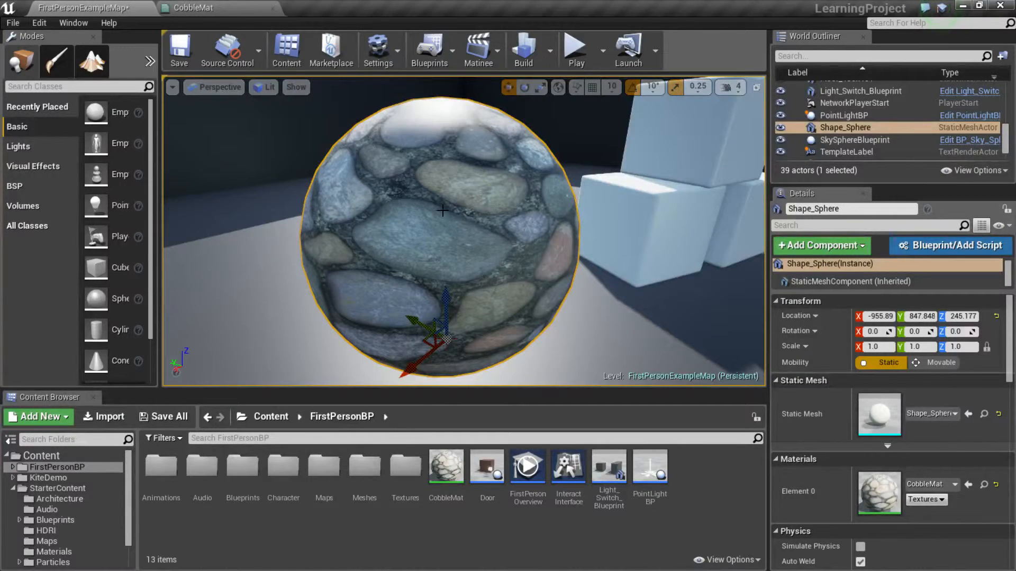
{"action": "left_click", "coordinate": [249, 9]}
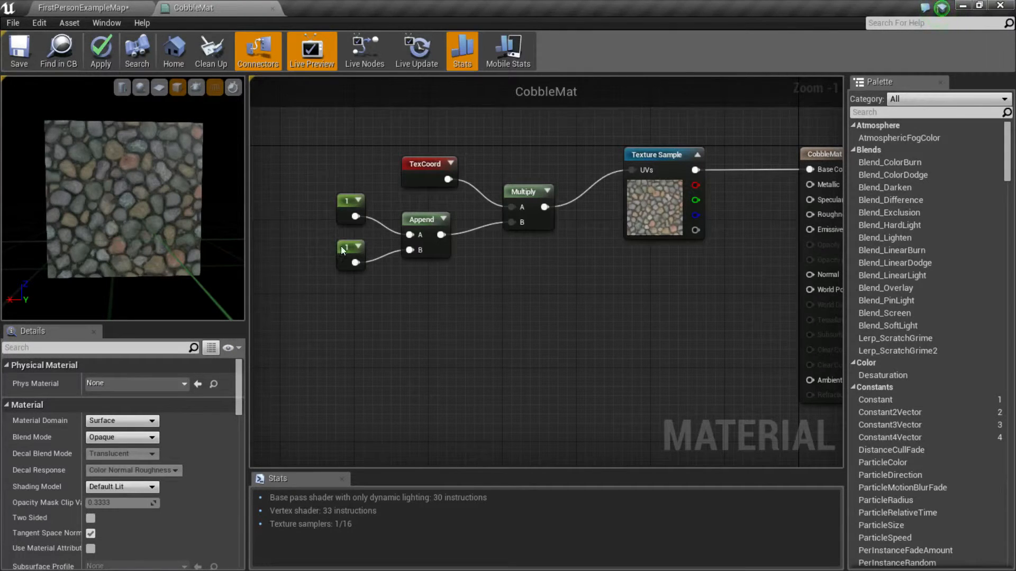
{"action": "left_click", "coordinate": [349, 210]}
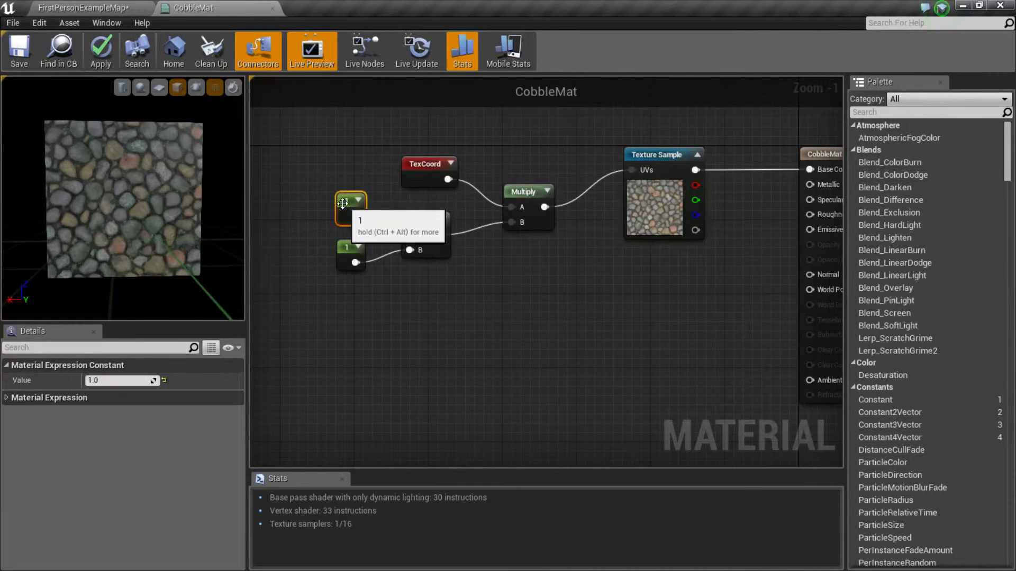
{"action": "left_click", "coordinate": [108, 380]}
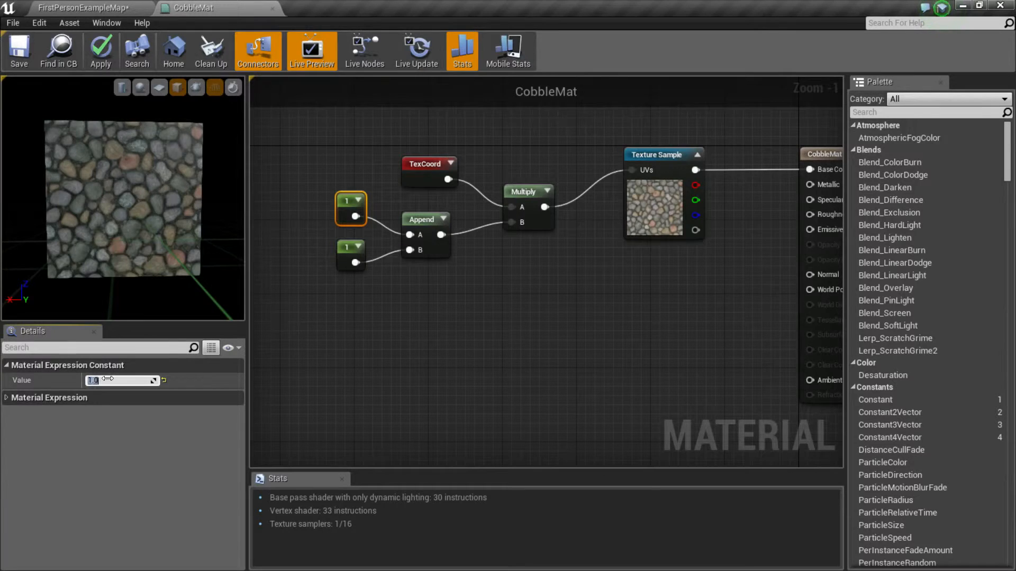
{"action": "left_click", "coordinate": [331, 344]}
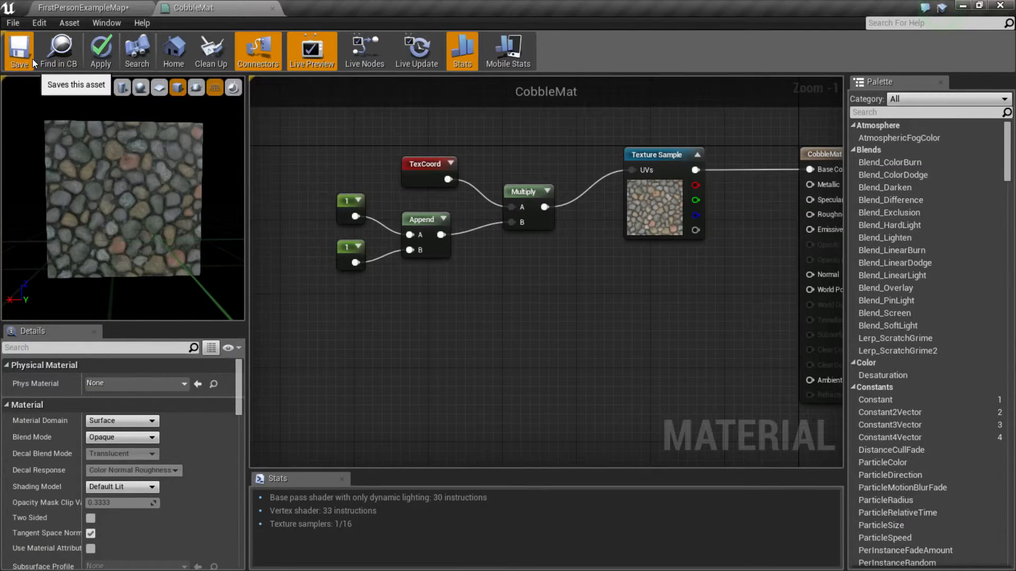
Step: Save CobbleMat, and check the sphere in the level and the material's Texture Sample and shader stats
{"action": "key", "text": "ctrl+s"}
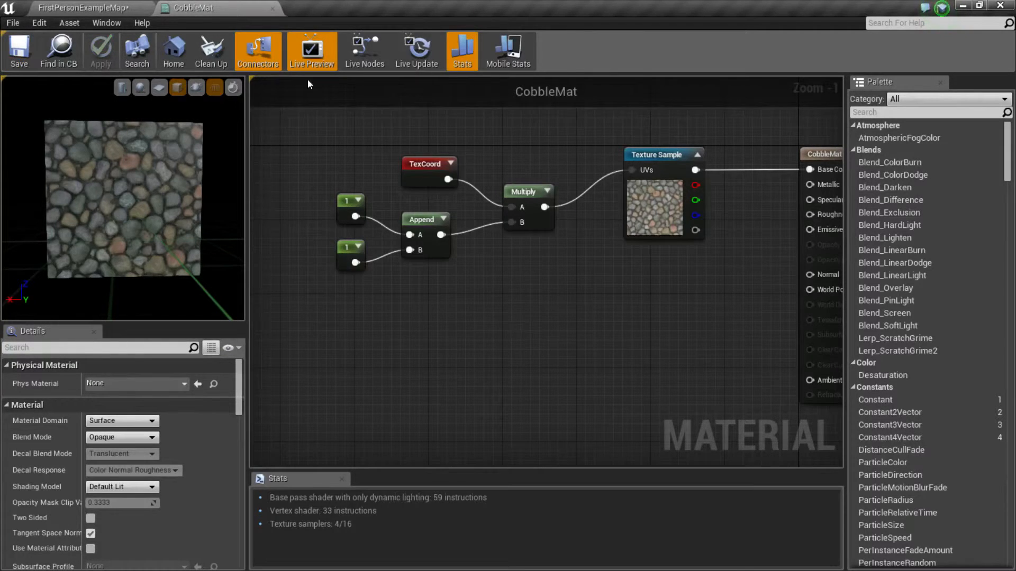
{"action": "left_click", "coordinate": [110, 5]}
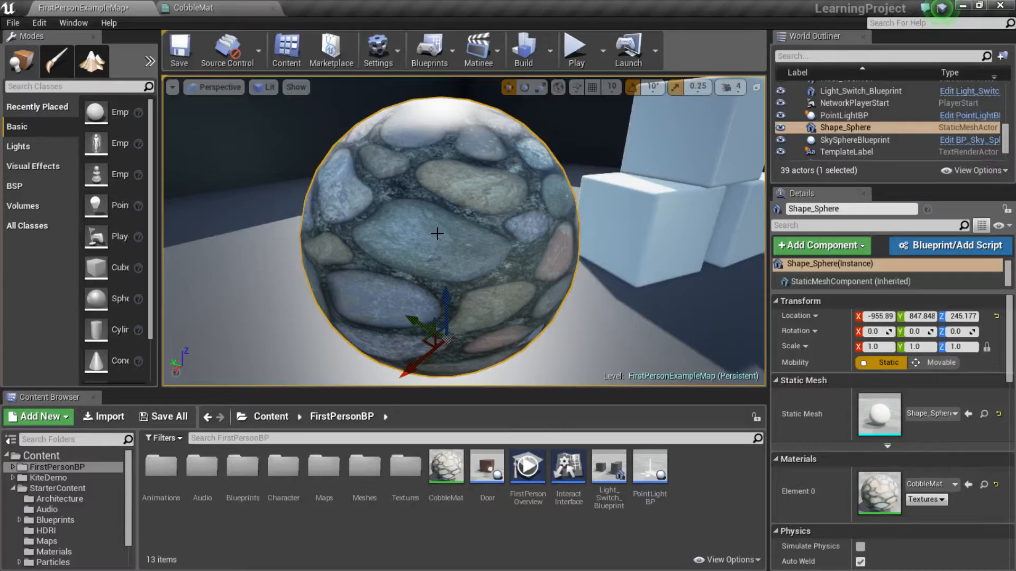
{"action": "left_click", "coordinate": [193, 7]}
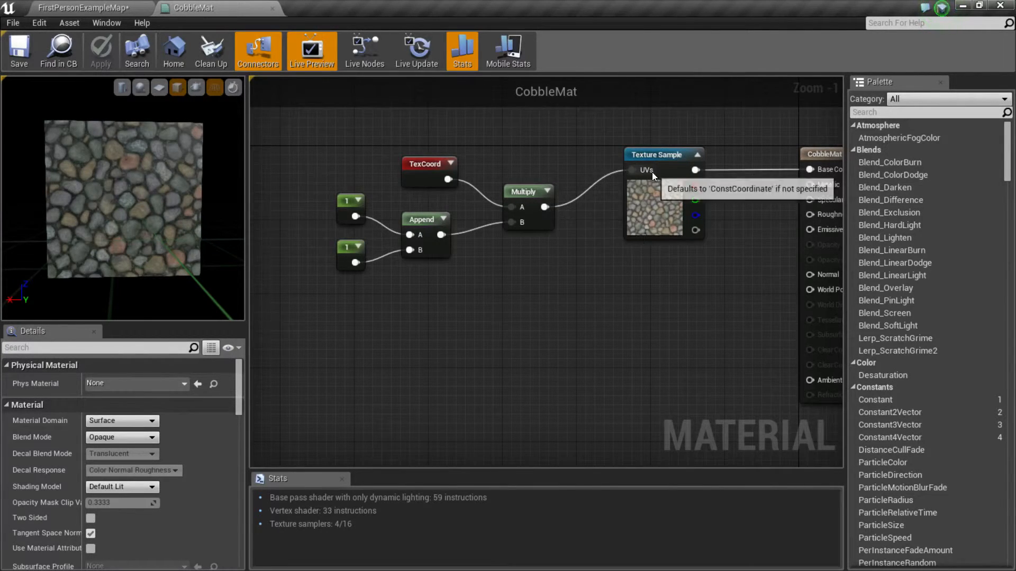
{"action": "left_click", "coordinate": [661, 189]}
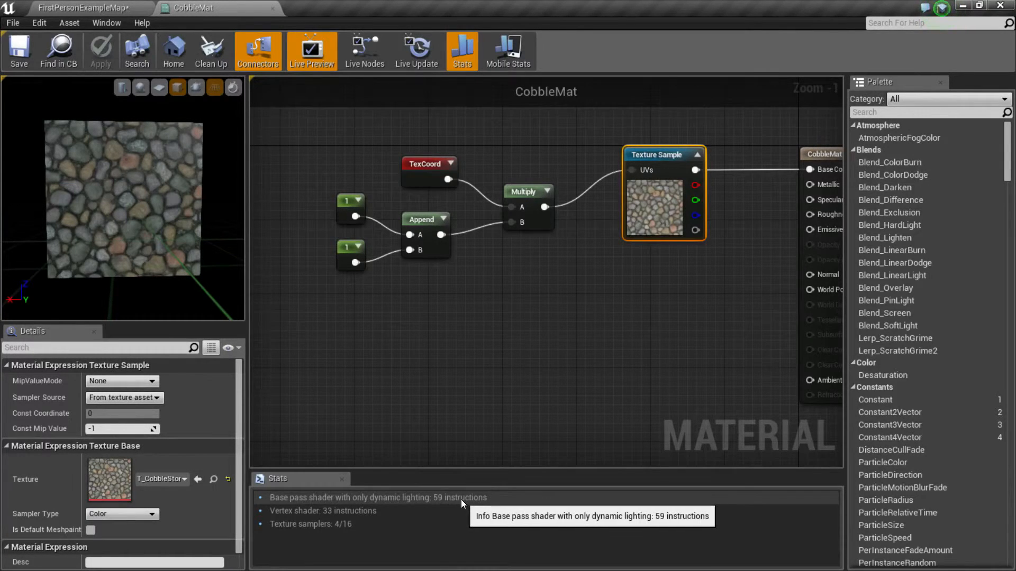
{"action": "left_click", "coordinate": [526, 400]}
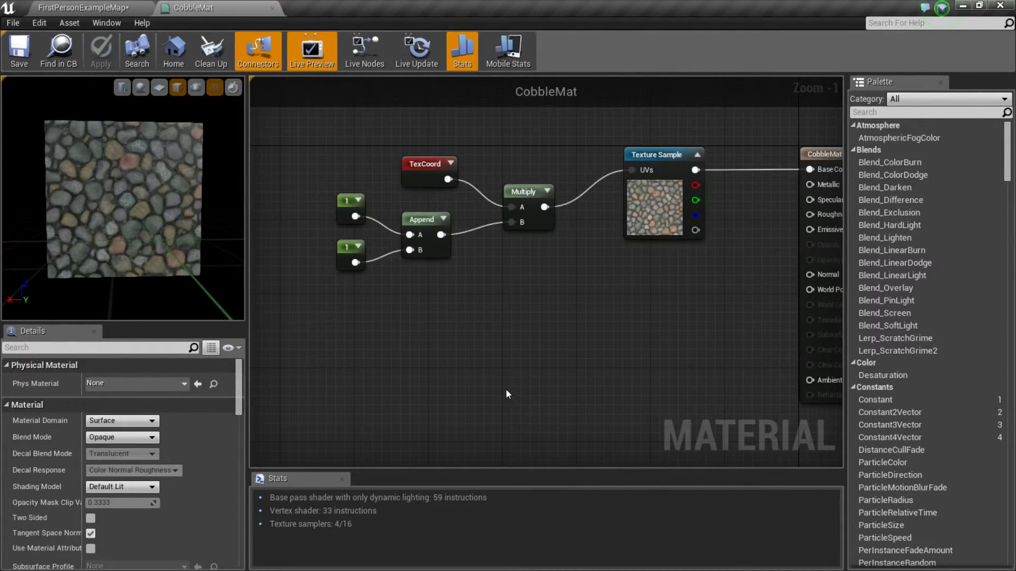
Step: Create a material instance of CobbleMat in the FirstPersonBP folder with the default name and apply it to the sphere in the level
{"action": "left_click", "coordinate": [61, 8]}
{"action": "left_click", "coordinate": [448, 468]}
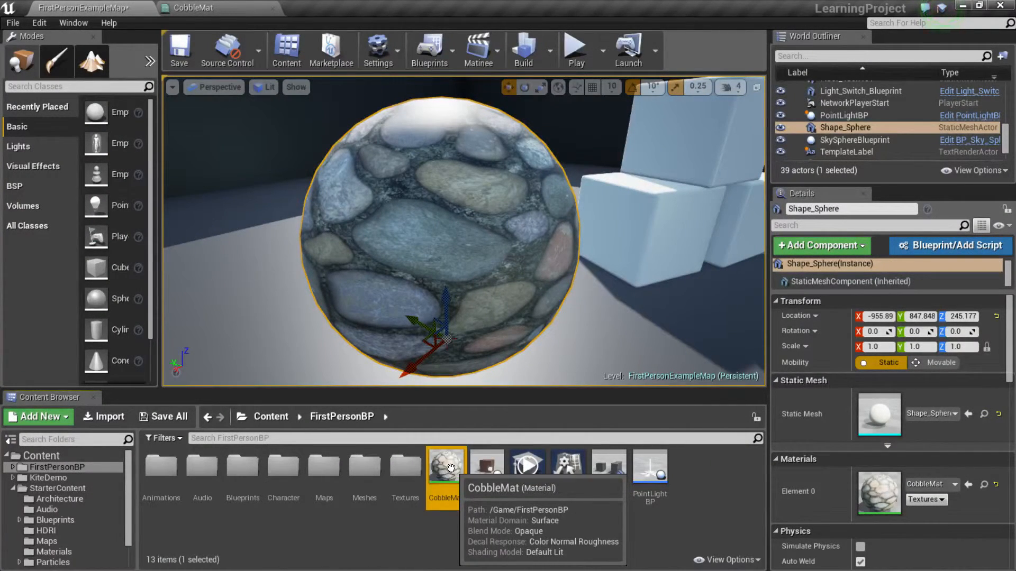
{"action": "right_click", "coordinate": [450, 467]}
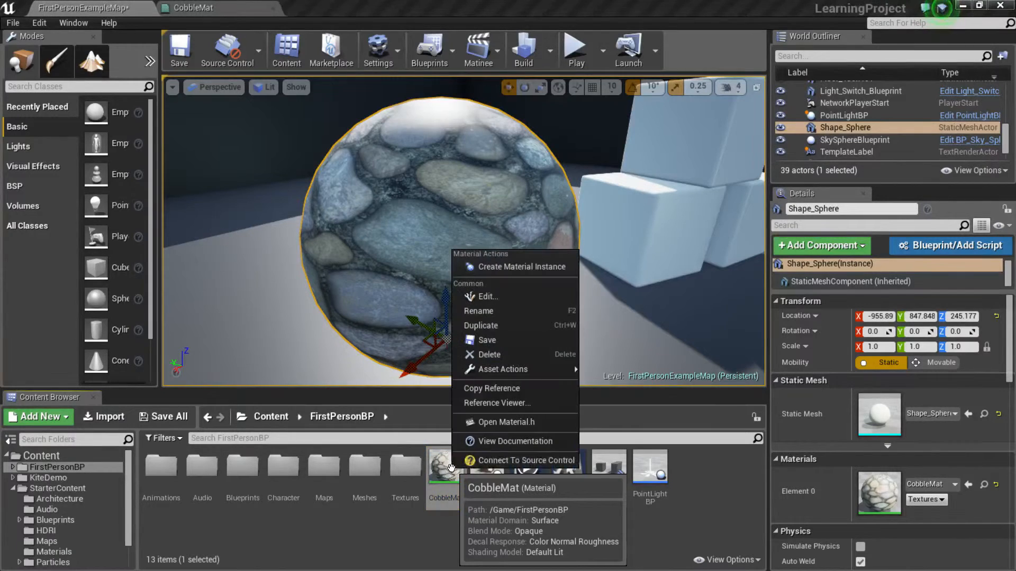
{"action": "left_click", "coordinate": [493, 268]}
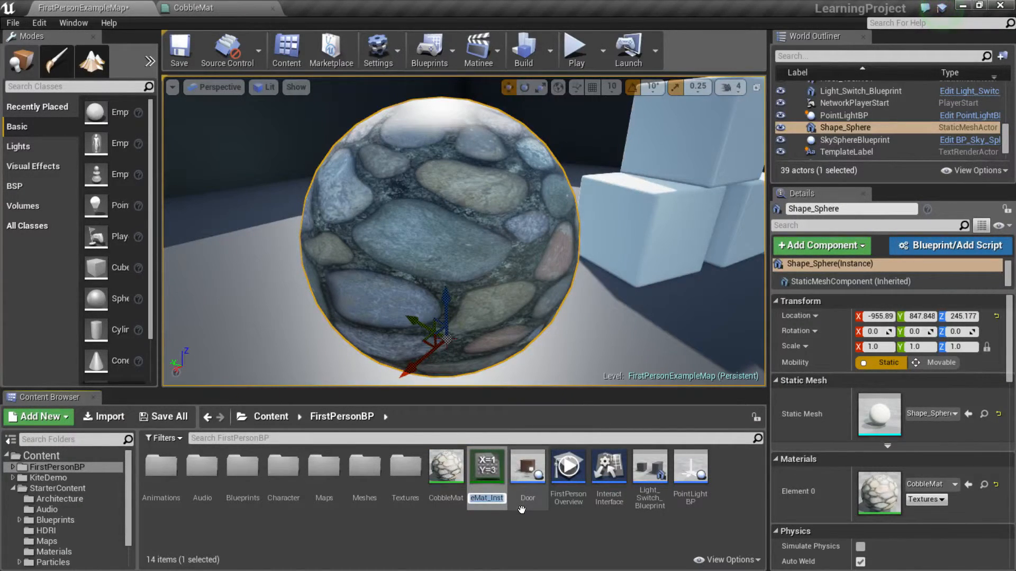
{"action": "left_click", "coordinate": [488, 507]}
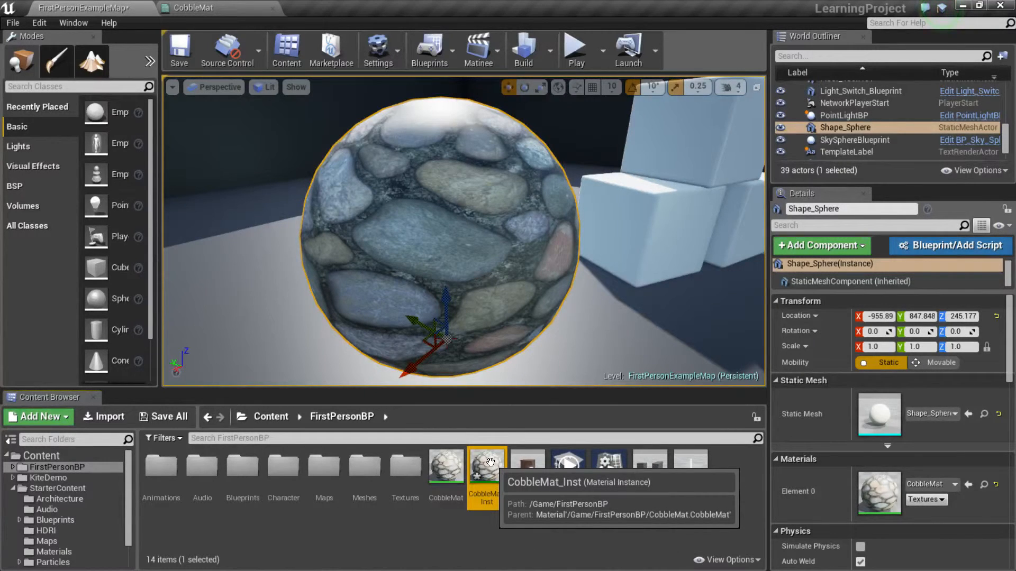
{"action": "left_click_drag", "start_coordinate": [489, 467], "coordinate": [458, 255]}
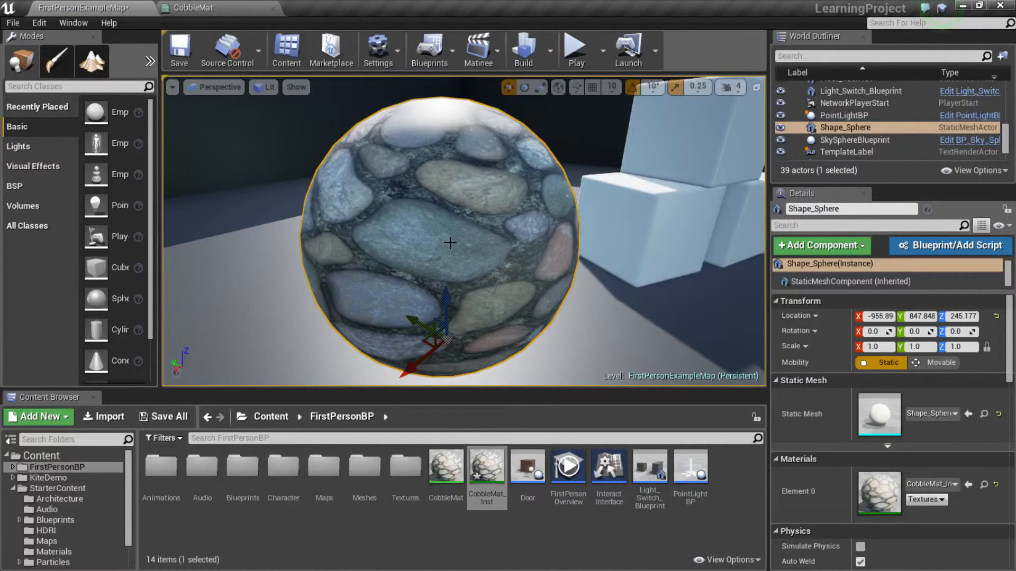
Step: Open the new material instance, dock its editor beside CobbleMat and show the whole preview sphere
{"action": "double_click", "coordinate": [489, 460]}
{"action": "left_click_drag", "start_coordinate": [309, 127], "coordinate": [357, 5]}
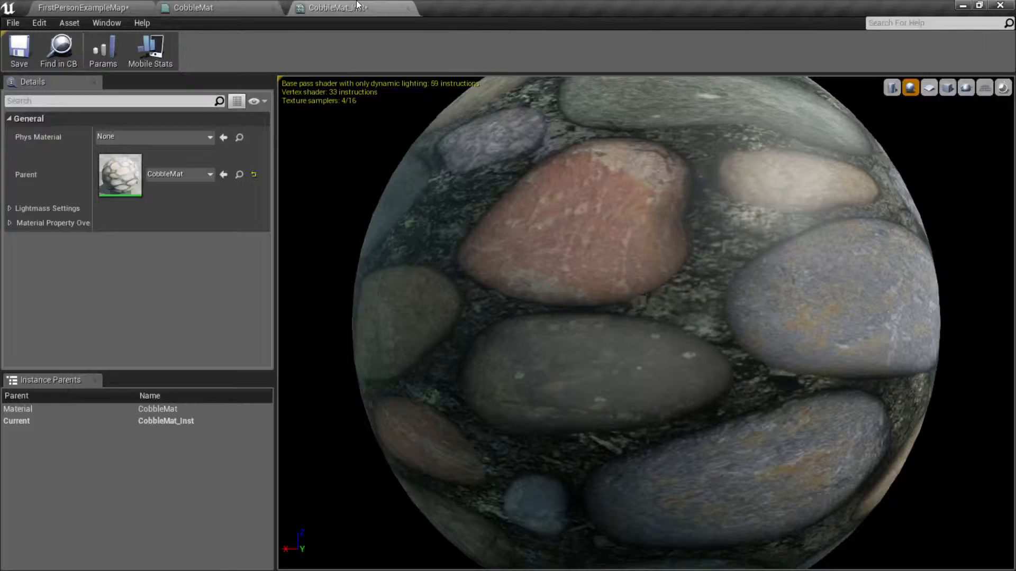
{"action": "scroll", "coordinate": [669, 294], "scroll_direction": "down", "scroll_amount": 5}
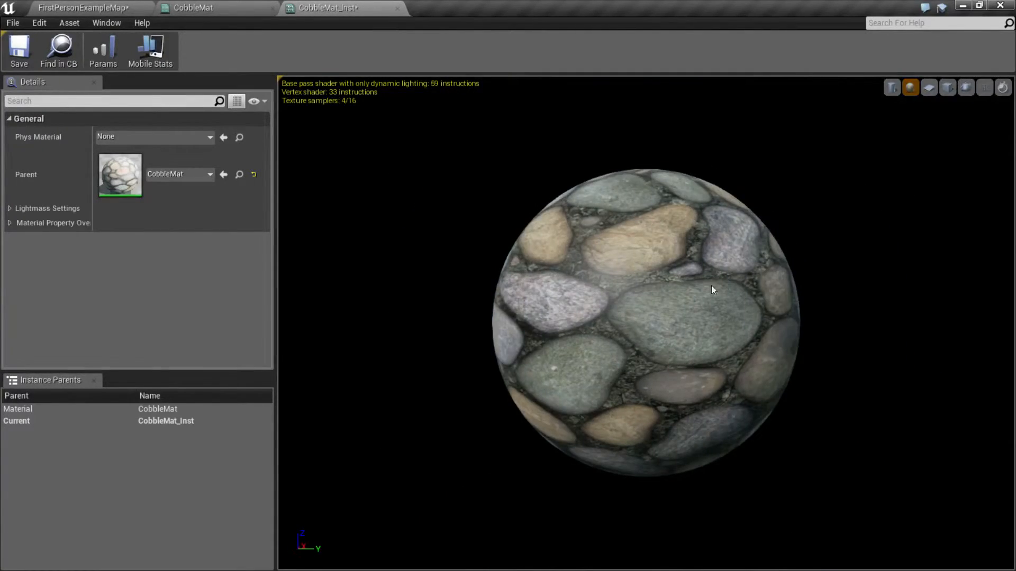
Step: Switch the CobbleMat_Inst preview to a cube and inspect its cobblestone face and the instance's parent material
{"action": "left_click_drag", "start_coordinate": [712, 290], "coordinate": [732, 268]}
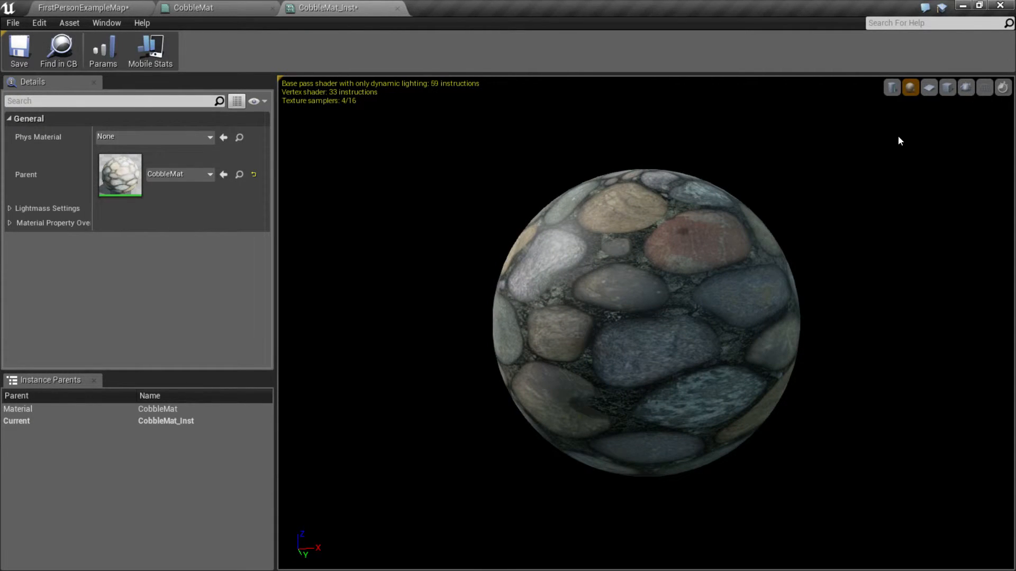
{"action": "left_click", "coordinate": [947, 87]}
{"action": "mouse_move", "coordinate": [796, 248]}
{"action": "left_mouse_down"}
{"action": "mouse_move", "coordinate": [757, 259]}
{"action": "mouse_move", "coordinate": [798, 242]}
{"action": "left_mouse_up"}
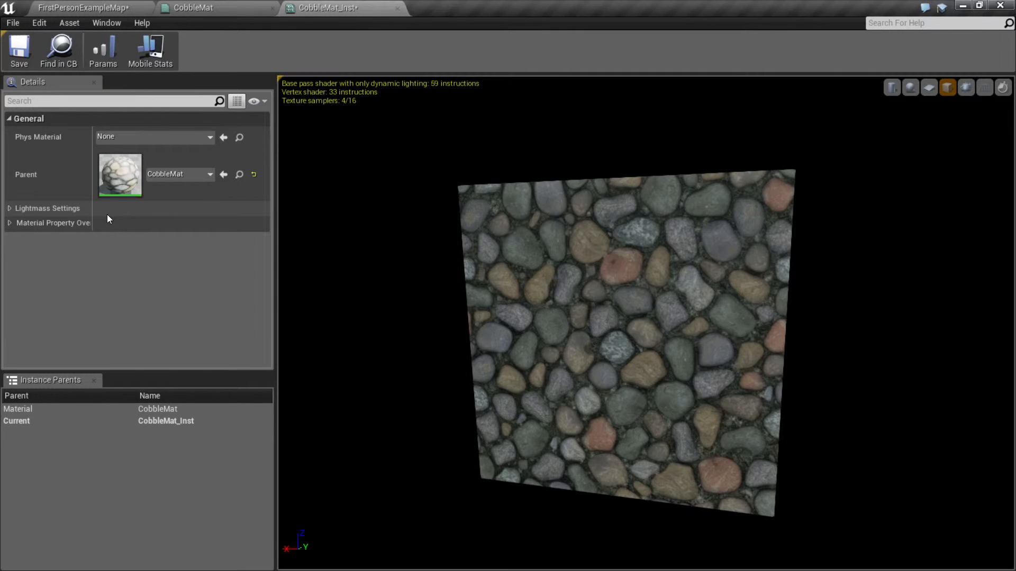
{"action": "left_click", "coordinate": [178, 174]}
{"action": "left_click", "coordinate": [101, 306]}
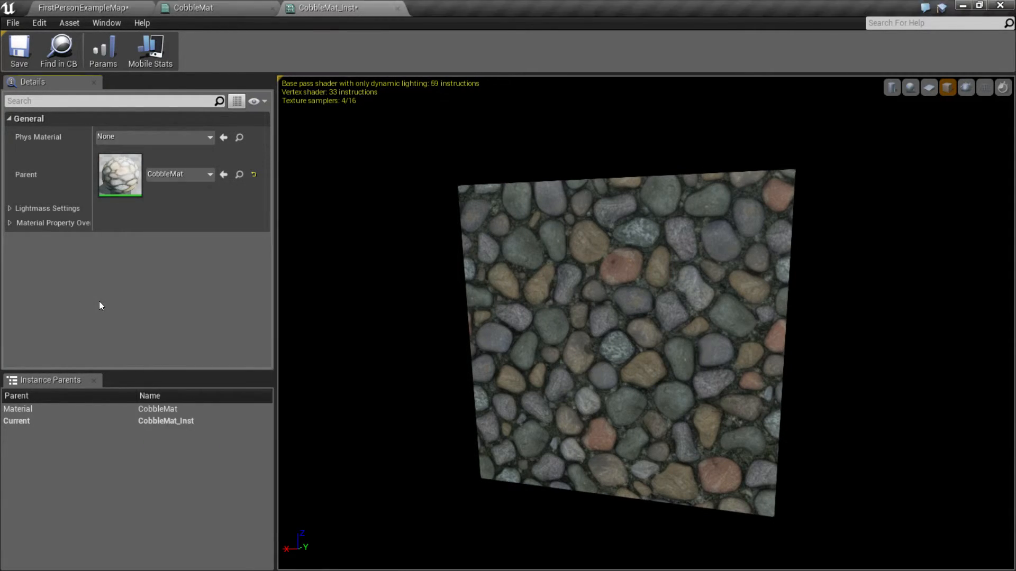
{"action": "left_click_drag", "start_coordinate": [498, 347], "coordinate": [517, 230]}
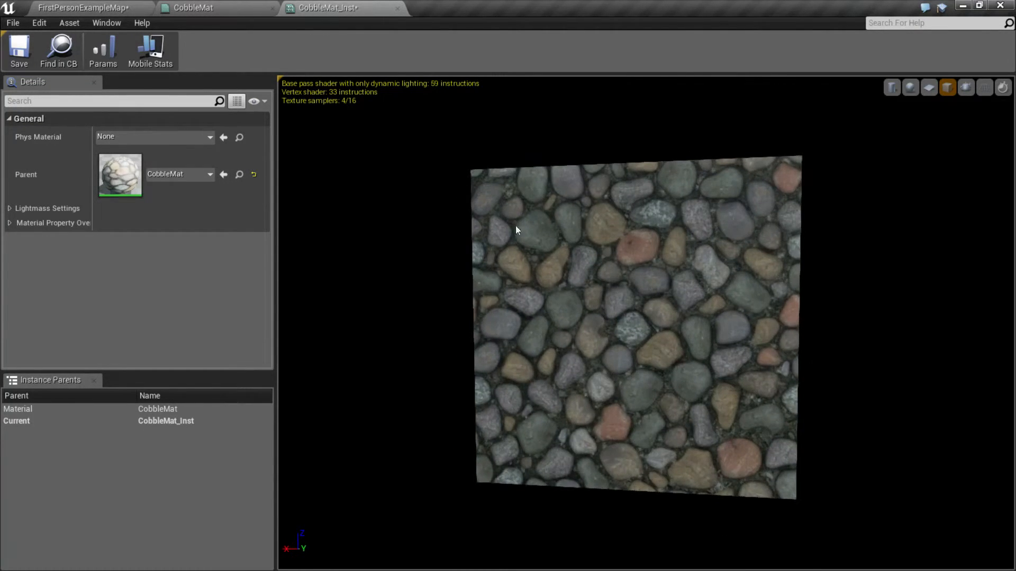
Step: In CobbleMat, convert the Constant feeding the Append's A input to a parameter named Albedo U Size
{"action": "left_click", "coordinate": [193, 7]}
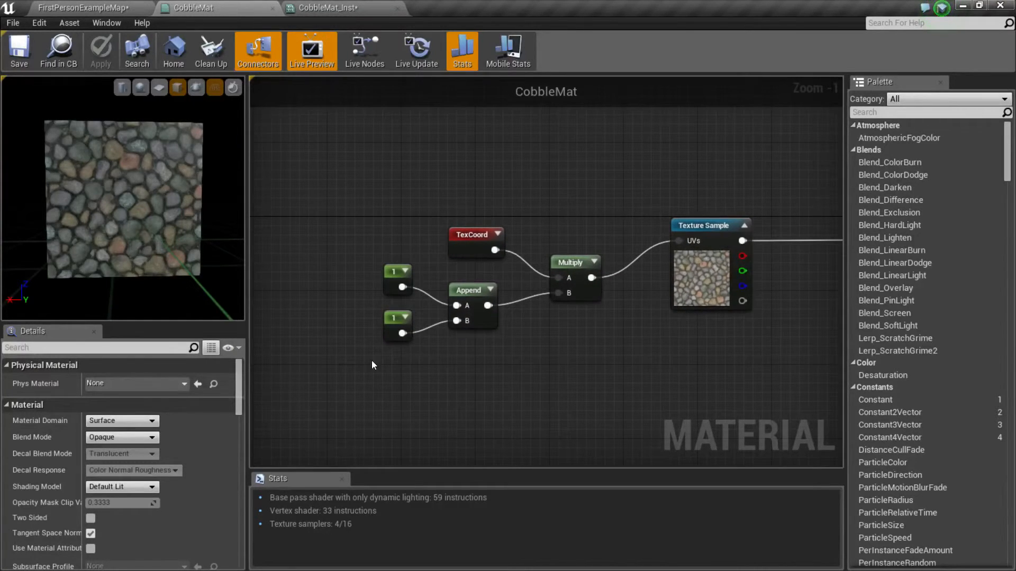
{"action": "left_click", "coordinate": [394, 274]}
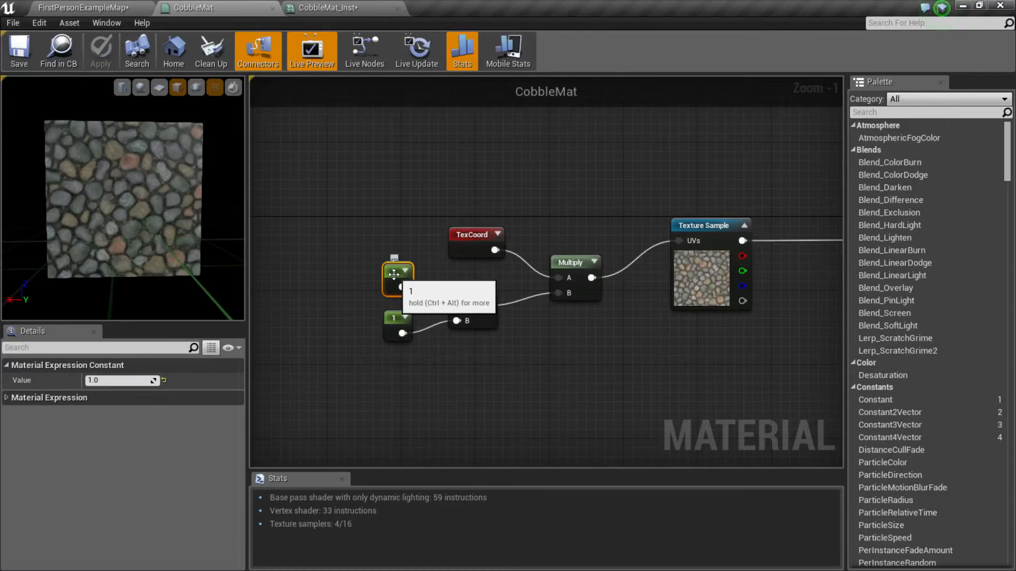
{"action": "left_click", "coordinate": [395, 323]}
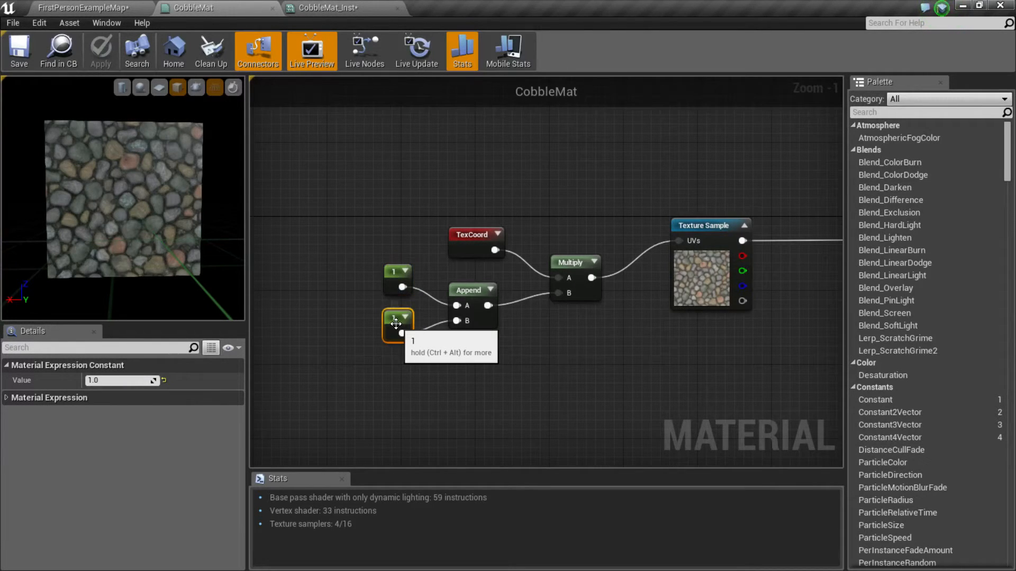
{"action": "right_click", "coordinate": [404, 279]}
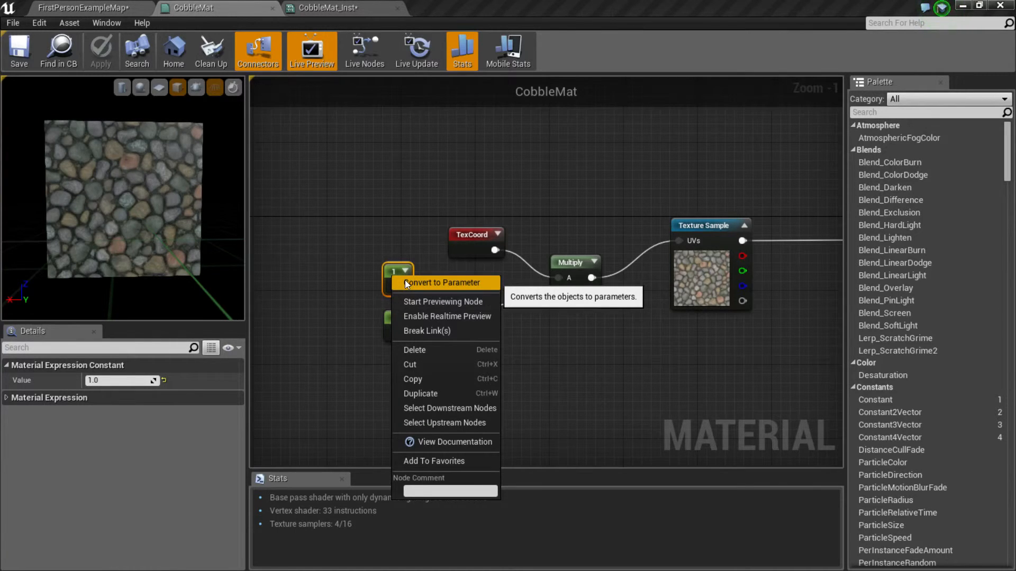
{"action": "left_click", "coordinate": [405, 283]}
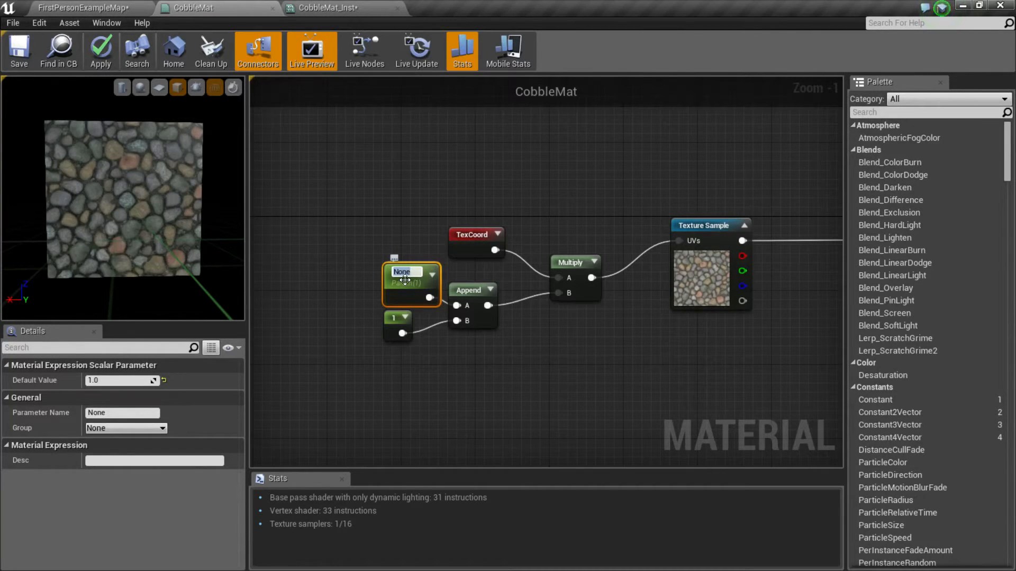
{"action": "type", "text": "Albedo U Size"}
{"action": "key", "text": "Return"}
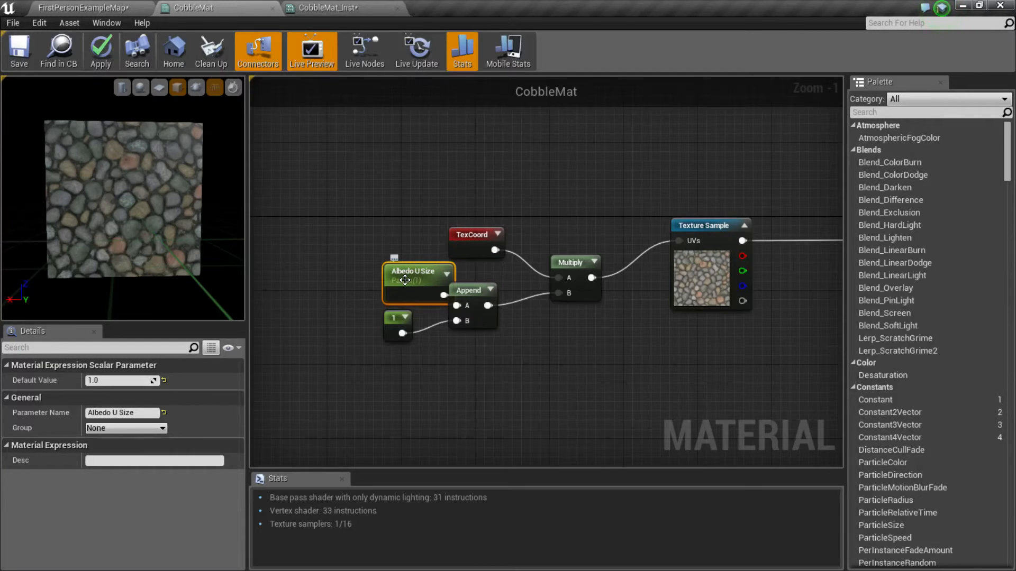
Step: Convert the Constant feeding the Append's B input to a parameter named Albedo V Size
{"action": "left_click", "coordinate": [394, 320]}
{"action": "right_click", "coordinate": [398, 322]}
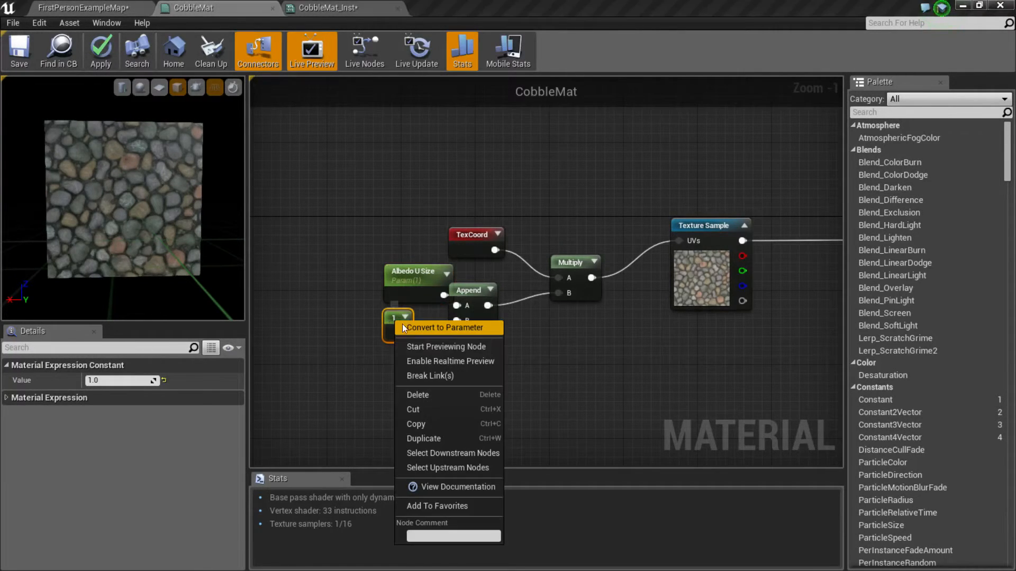
{"action": "left_click", "coordinate": [408, 327]}
{"action": "type", "text": "Ale"}
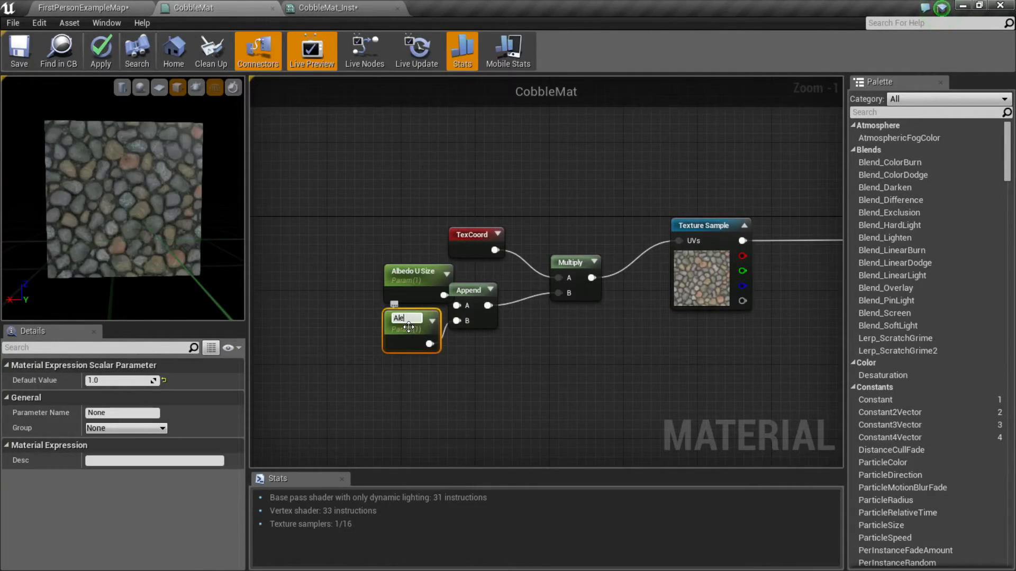
{"action": "type", "text": "do"}
{"action": "key", "text": "BackSpace"}
{"action": "key", "text": "BackSpace"}
{"action": "key", "text": "BackSpace"}
{"action": "key", "text": "BackSpace"}
{"action": "type", "text": "lbedo V Size"}
{"action": "key", "text": "Return"}
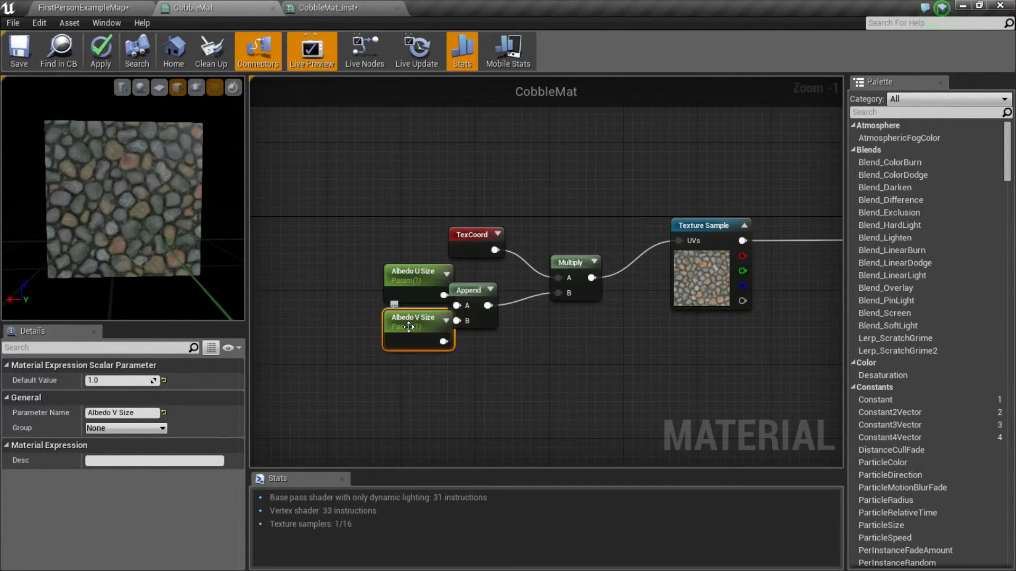
Step: Move the two Albedo size parameters away from the Append node and space them apart vertically
{"action": "left_click_drag", "start_coordinate": [347, 271], "coordinate": [415, 337]}
{"action": "left_click_drag", "start_coordinate": [407, 293], "coordinate": [380, 289]}
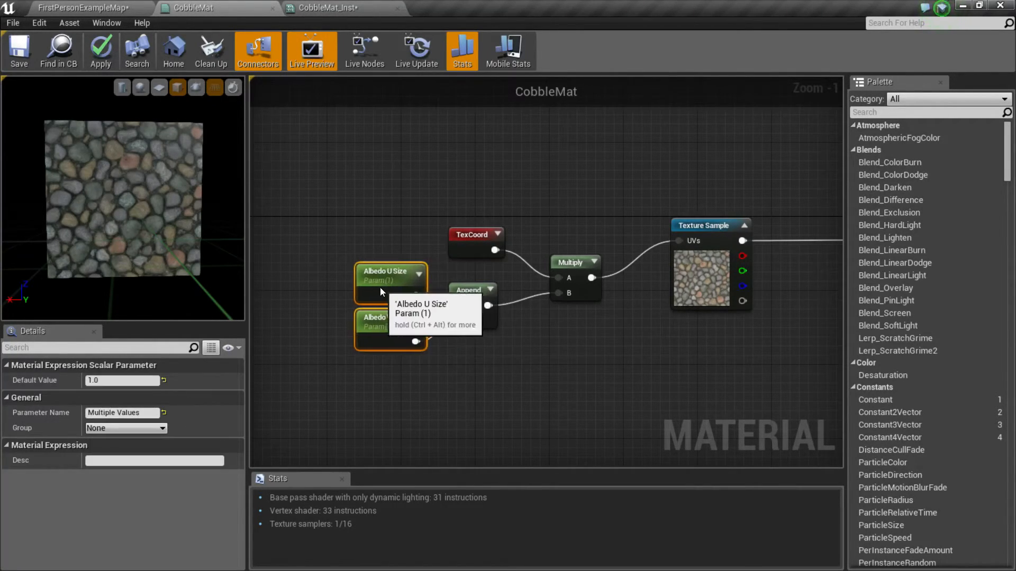
{"action": "left_click", "coordinate": [383, 354]}
{"action": "left_click_drag", "start_coordinate": [382, 334], "coordinate": [383, 343]}
{"action": "left_click_drag", "start_coordinate": [391, 282], "coordinate": [392, 272]}
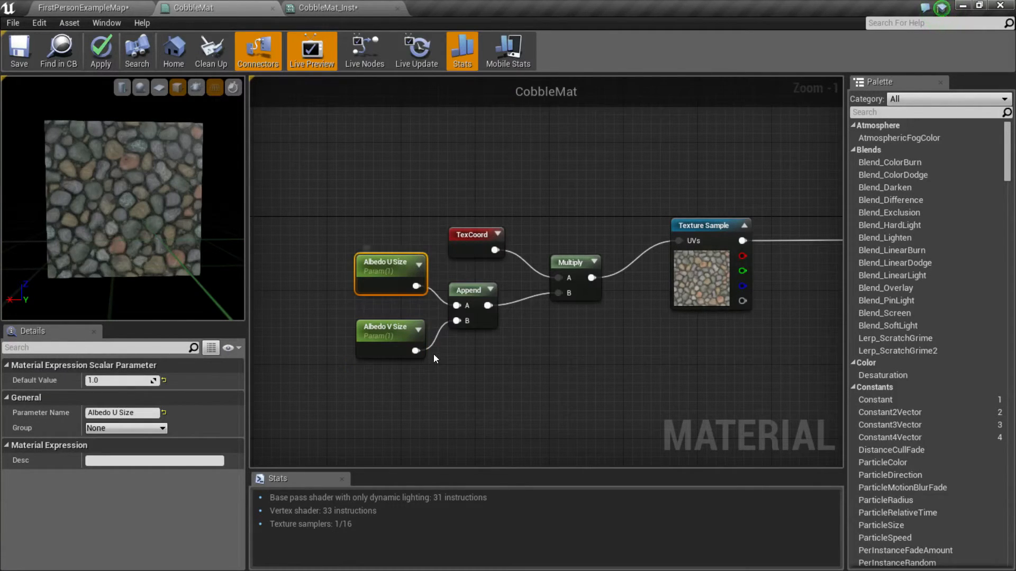
{"action": "left_click", "coordinate": [469, 379]}
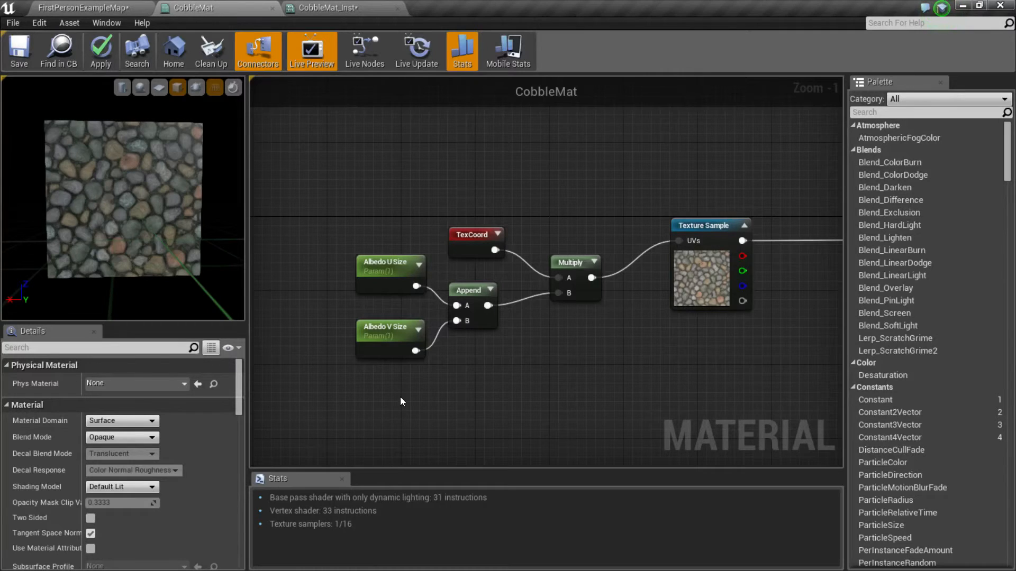
Step: Check CobbleMat_Inst for the new parameters and view its preview cube from another angle
{"action": "left_click", "coordinate": [342, 7]}
{"action": "left_click_drag", "start_coordinate": [699, 445], "coordinate": [439, 485]}
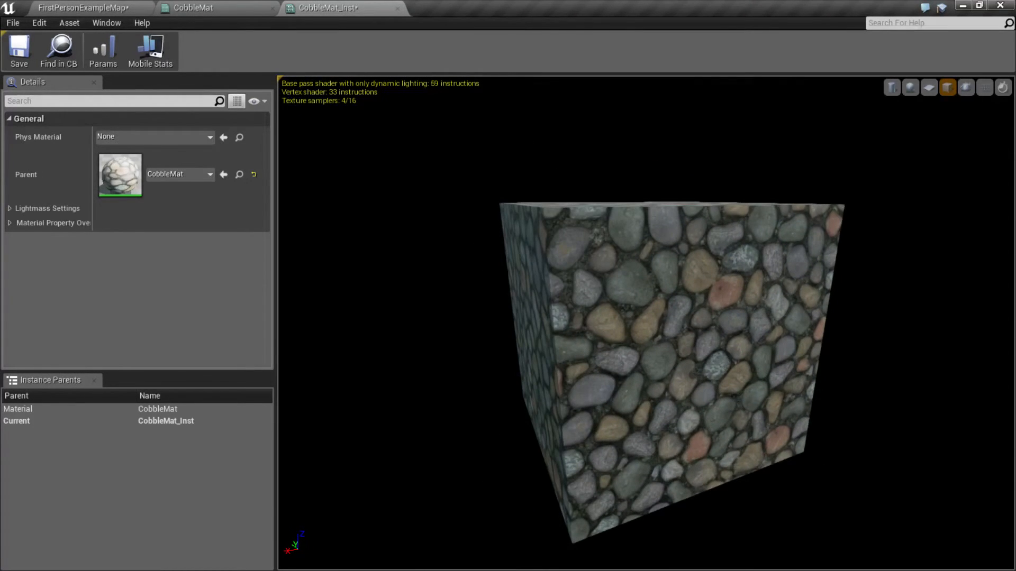
{"action": "left_click", "coordinate": [213, 5]}
{"action": "left_click", "coordinate": [328, 10]}
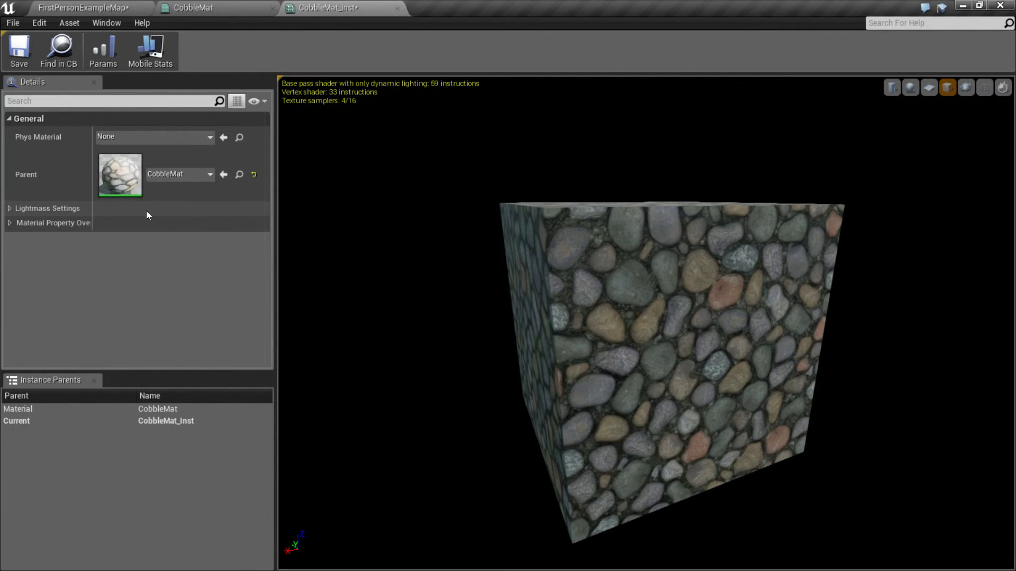
Step: Save CobbleMat and enable the Albedo U Size and Albedo V Size overrides in CobbleMat_Inst
{"action": "left_click", "coordinate": [214, 8]}
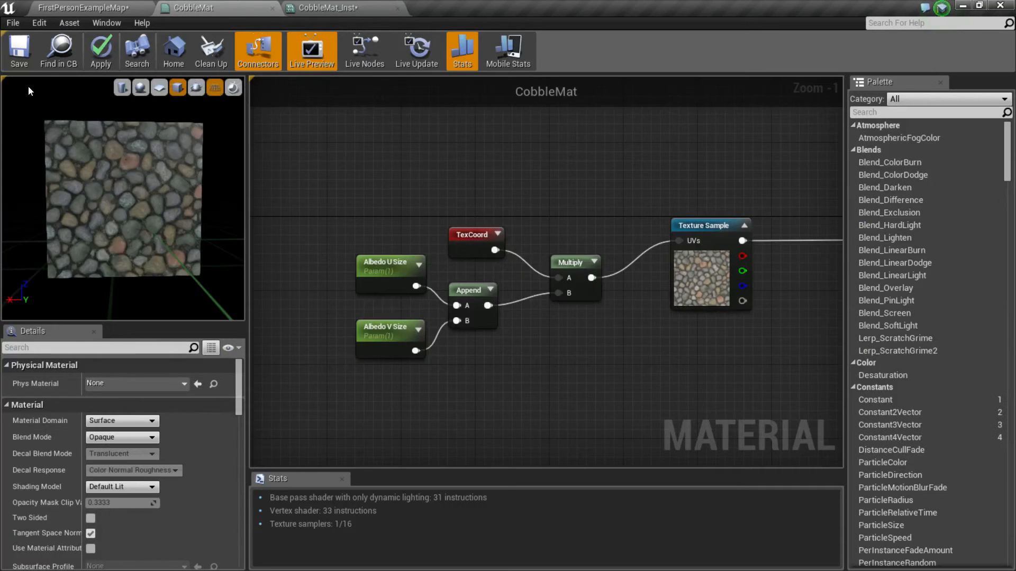
{"action": "left_click", "coordinate": [19, 53]}
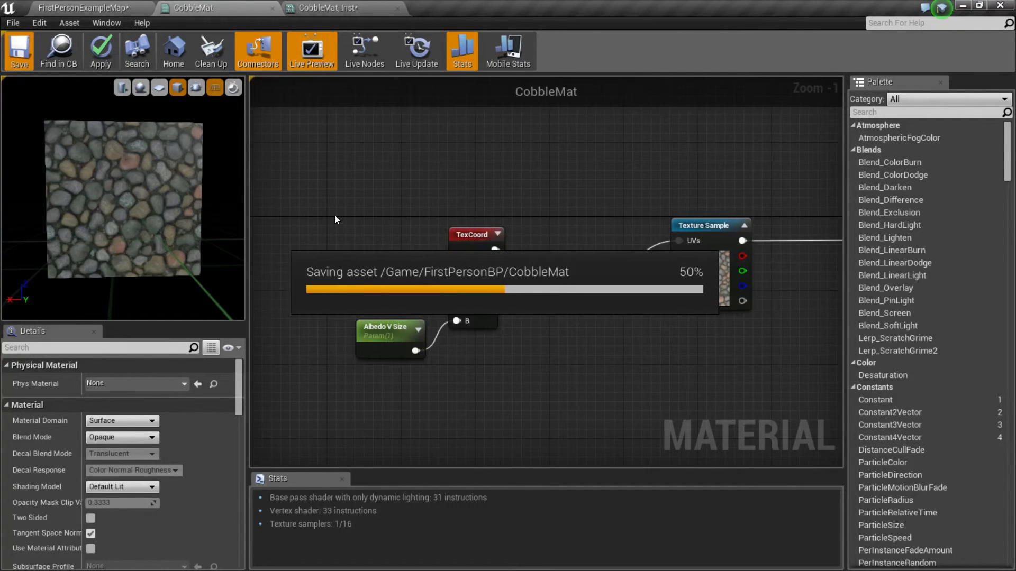
{"action": "left_click", "coordinate": [328, 7]}
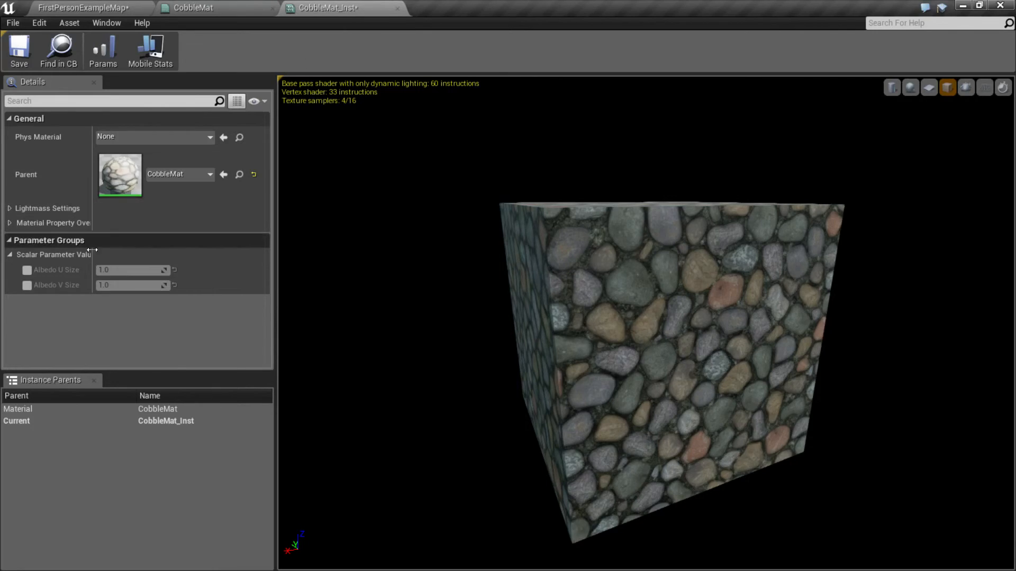
{"action": "left_click", "coordinate": [27, 270]}
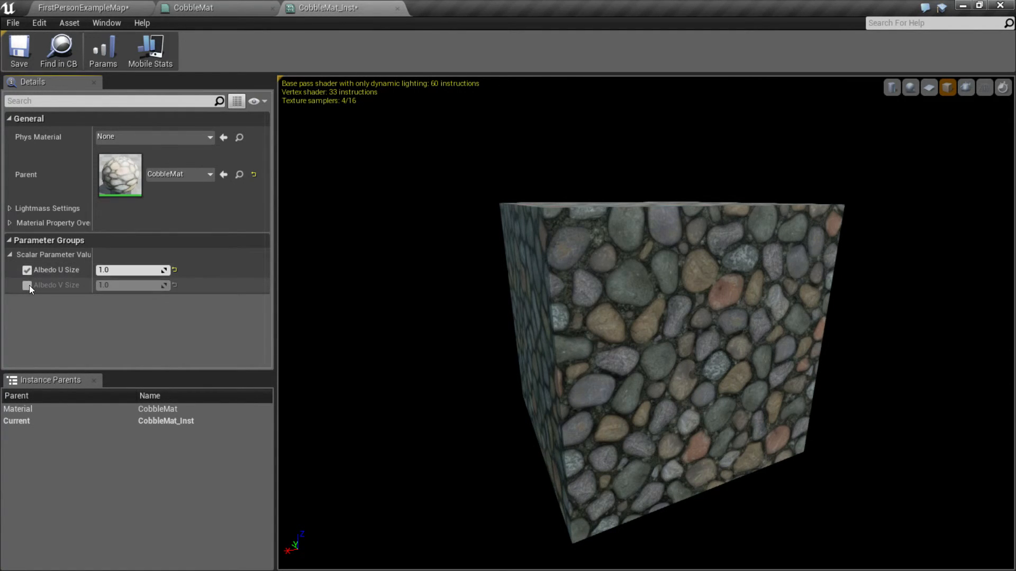
{"action": "left_click", "coordinate": [27, 285]}
Step: Float the CobbleMat_Inst editor over the level beside the sphere and widen its parameter name column
{"action": "left_click", "coordinate": [124, 5]}
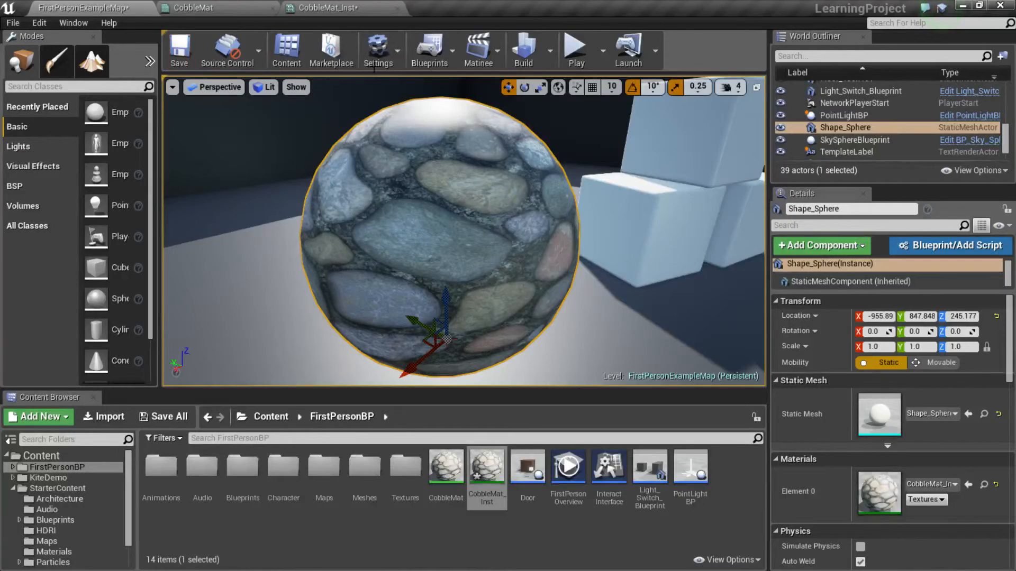
{"action": "left_click", "coordinate": [351, 7]}
{"action": "left_click_drag", "start_coordinate": [351, 6], "coordinate": [674, 89]}
{"action": "scroll", "coordinate": [690, 219], "scroll_direction": "down", "scroll_amount": 4}
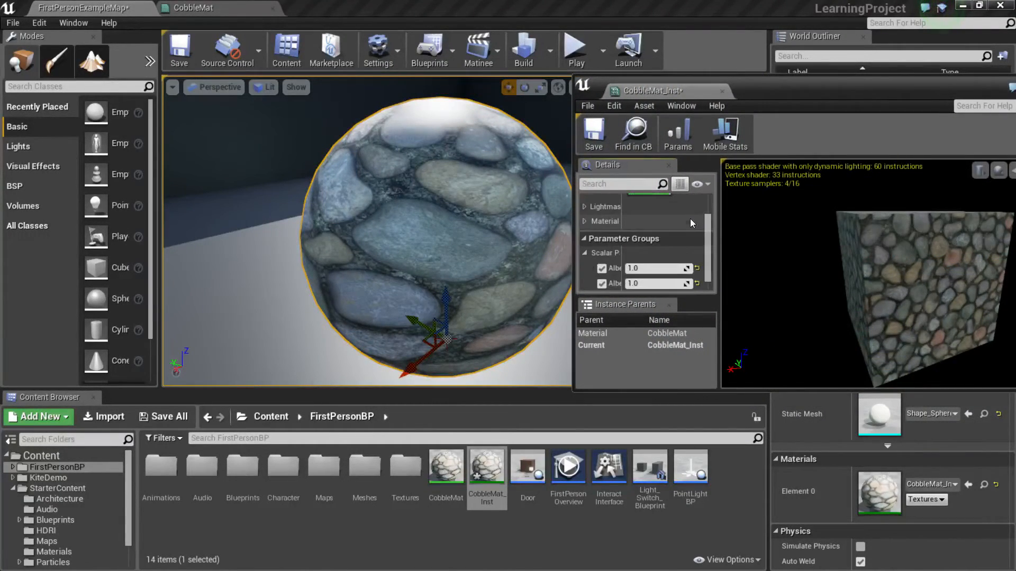
{"action": "left_click_drag", "start_coordinate": [622, 259], "coordinate": [639, 260]}
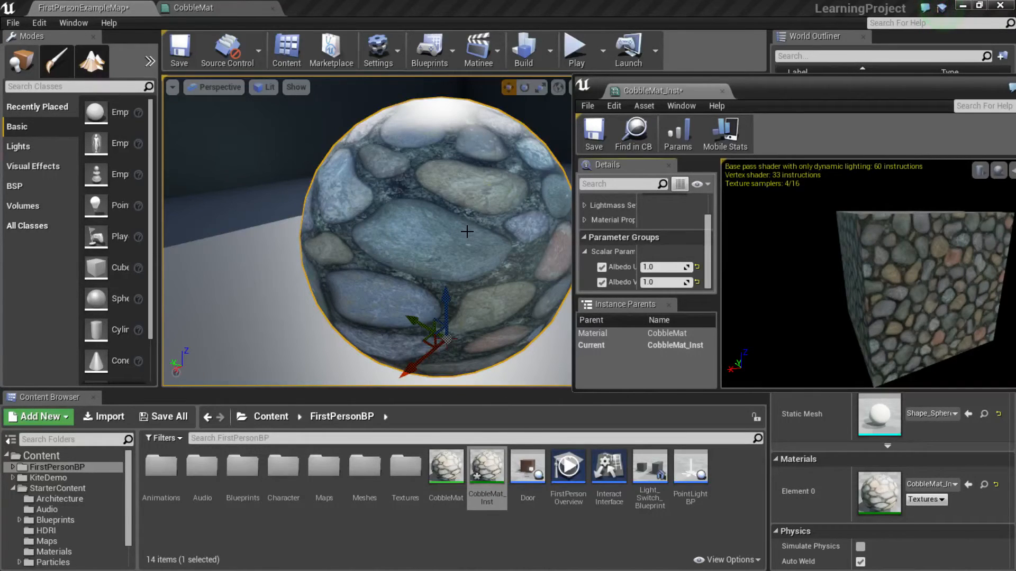
Step: Set both Albedo U Size and Albedo V Size to 5 in CobbleMat_Inst
{"action": "left_click", "coordinate": [662, 263]}
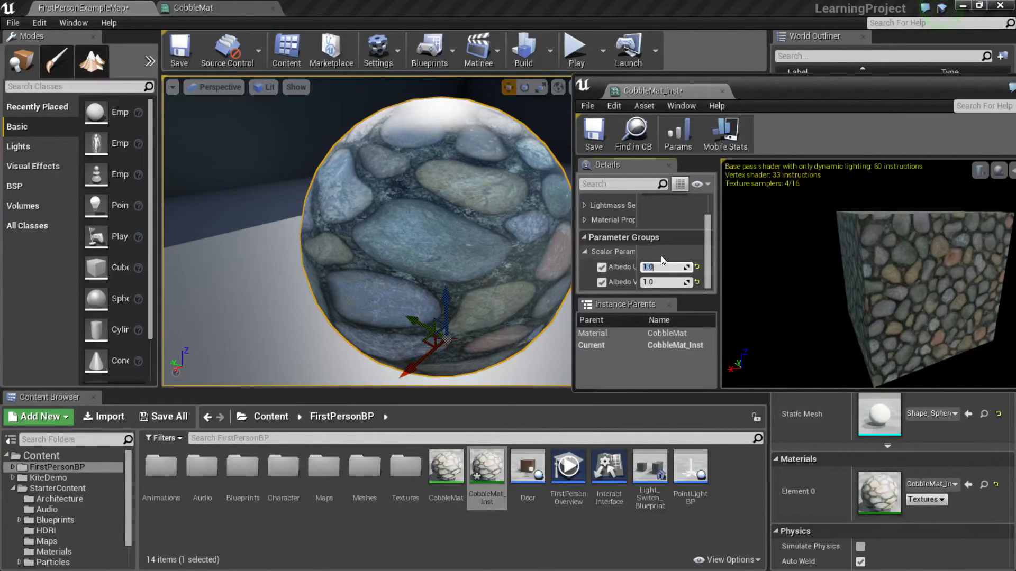
{"action": "type", "text": "5"}
{"action": "key", "text": "Return"}
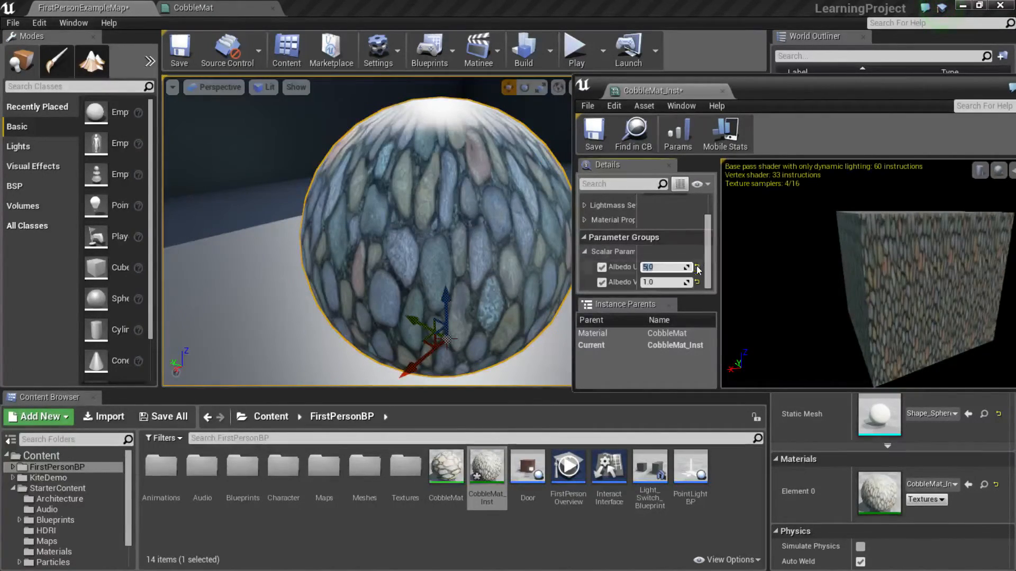
{"action": "left_click", "coordinate": [670, 283]}
{"action": "type", "text": "5"}
{"action": "key", "text": "Return"}
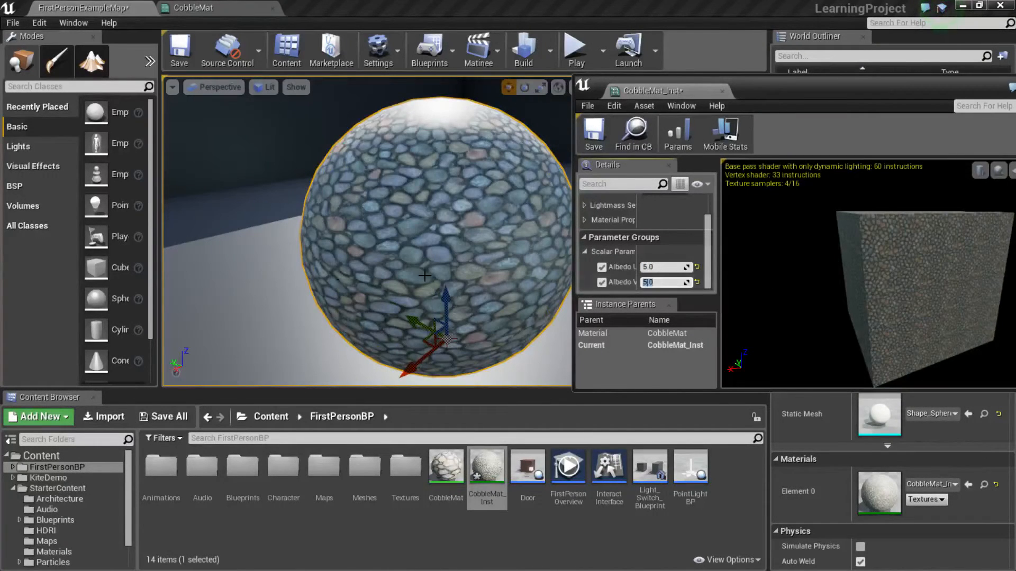
Step: View the retiled sphere in the level, then save CobbleMat_Inst and close its editor
{"action": "right_click_drag", "start_coordinate": [430, 248], "coordinate": [446, 249]}
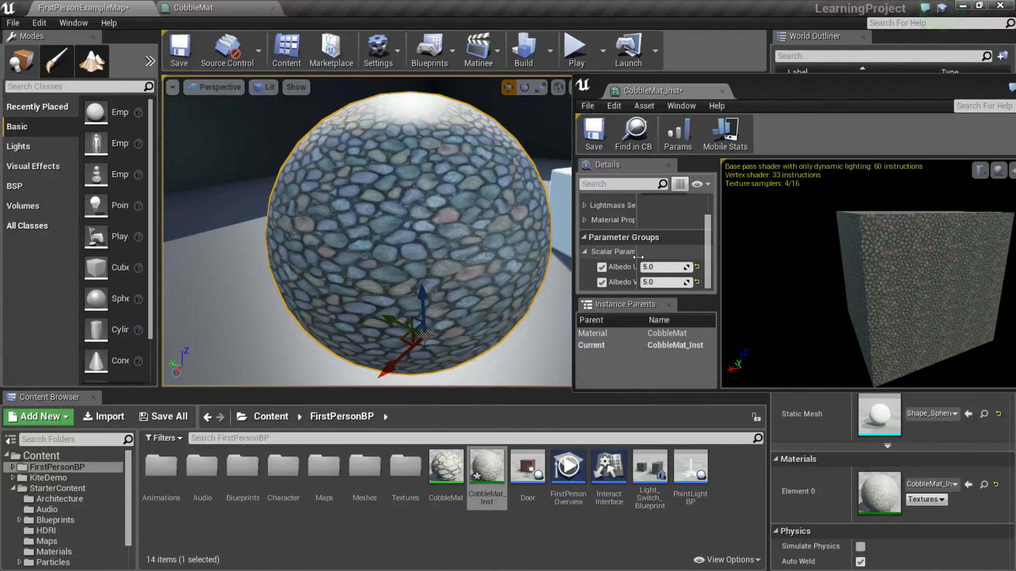
{"action": "left_click", "coordinate": [593, 135]}
{"action": "left_click", "coordinate": [722, 92]}
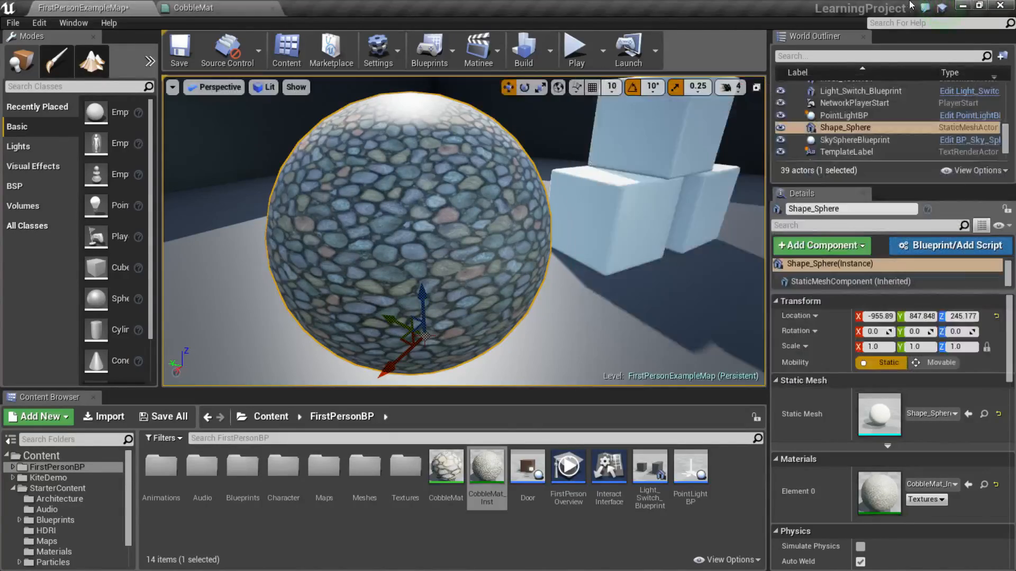